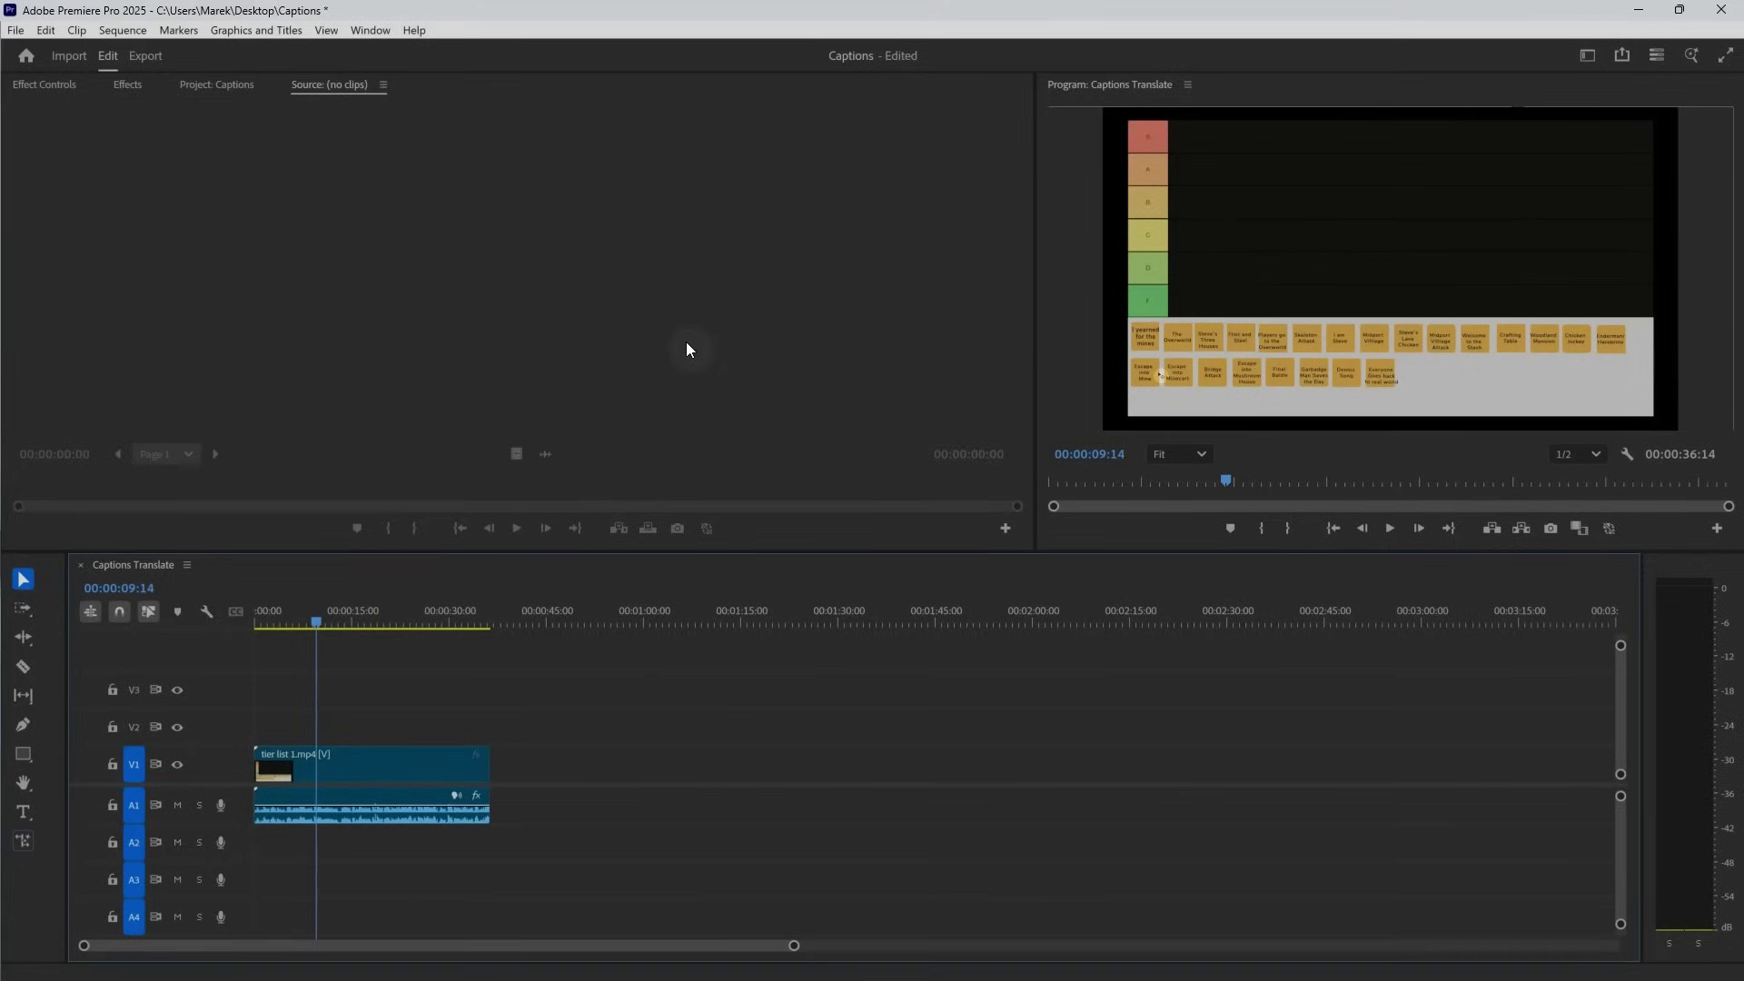
Play a few seconds of the sequence from near its start to preview the clip's speech
click(266, 623)
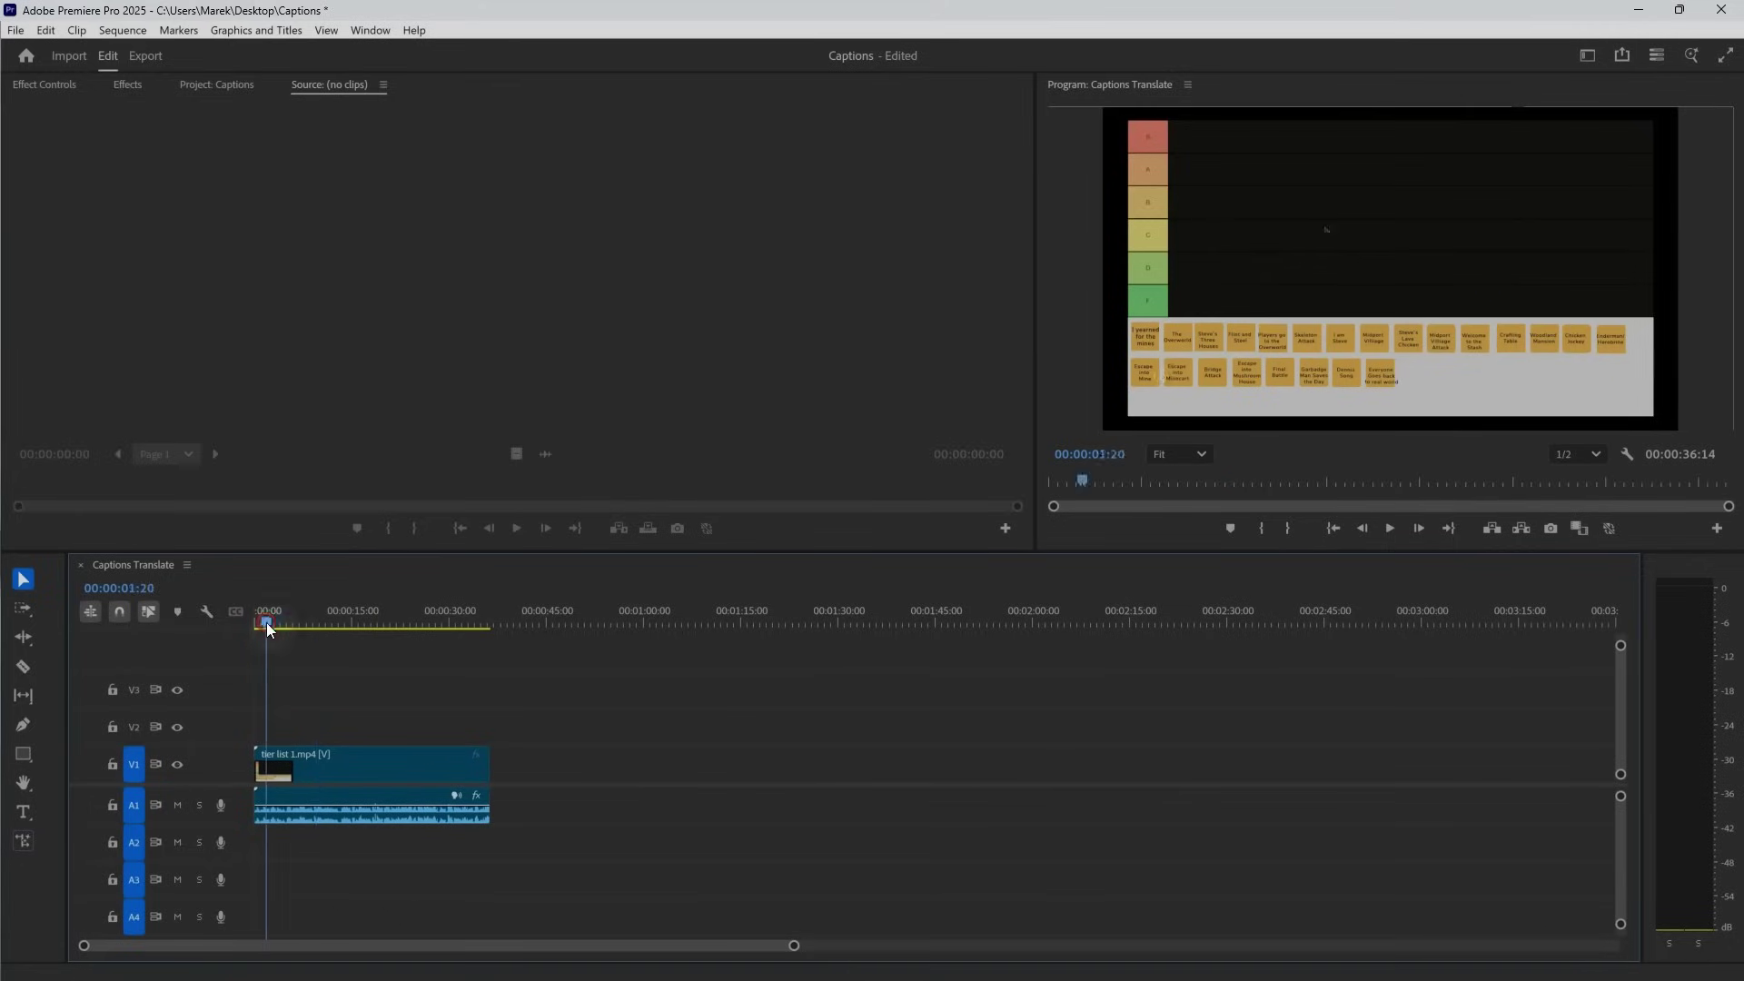
key(space)
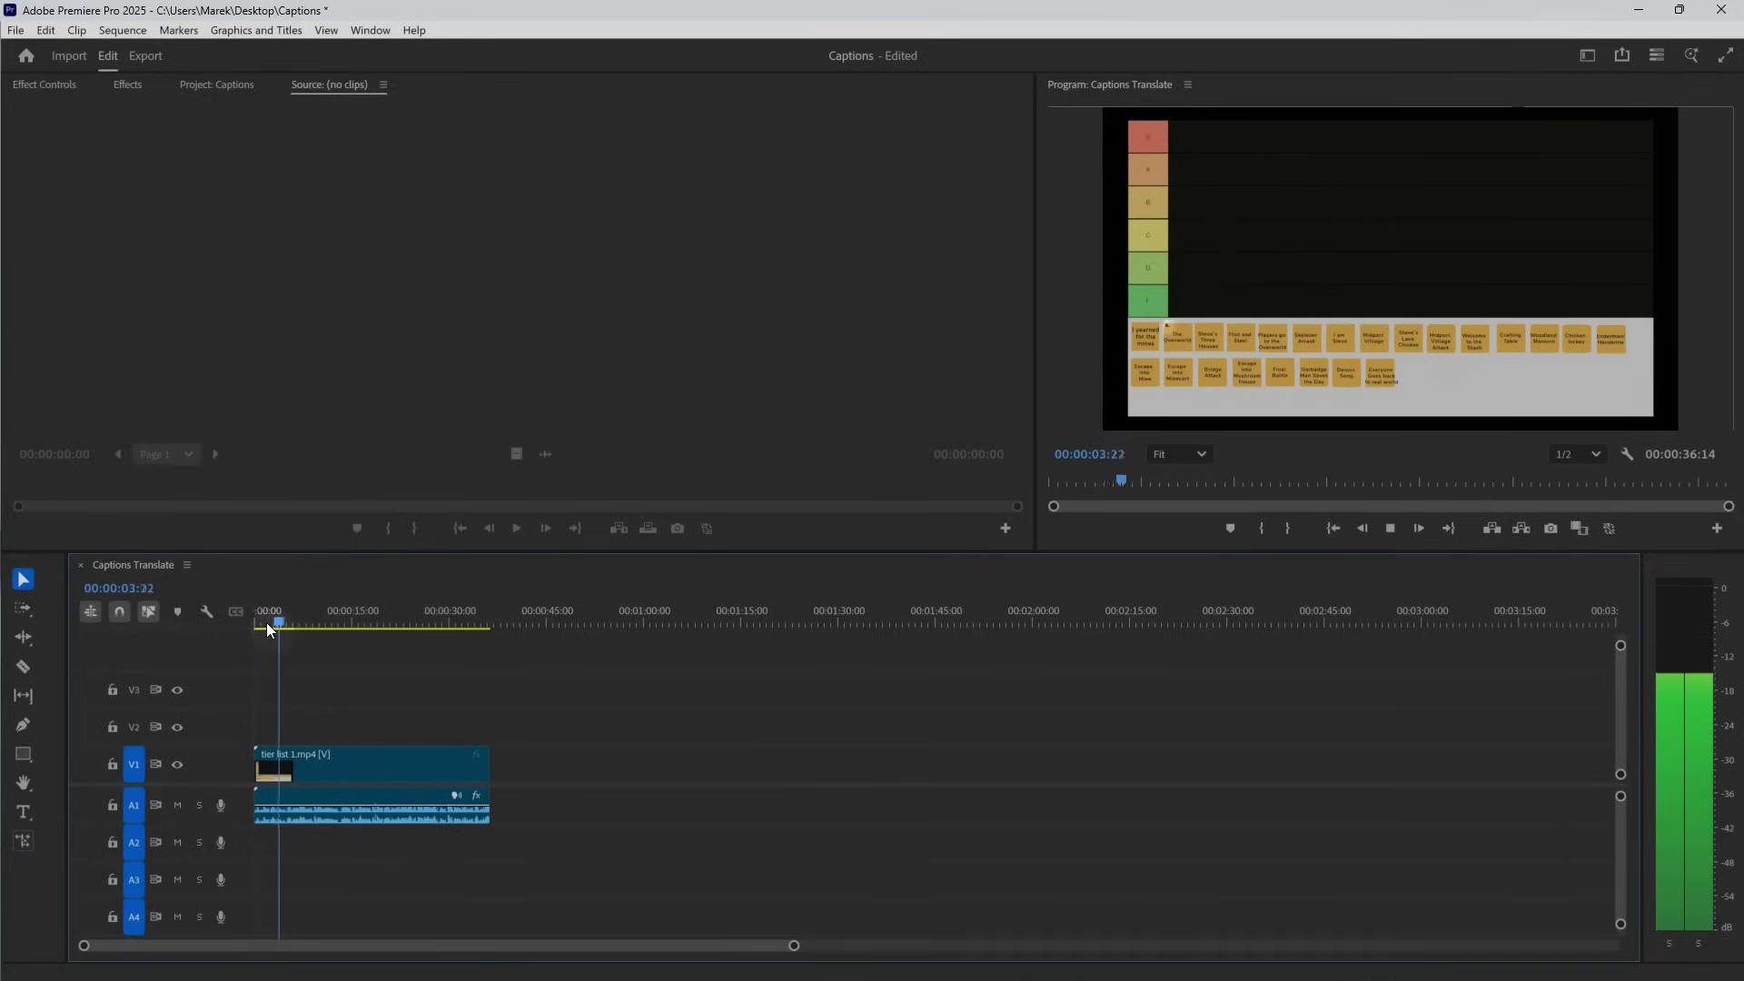
key(space)
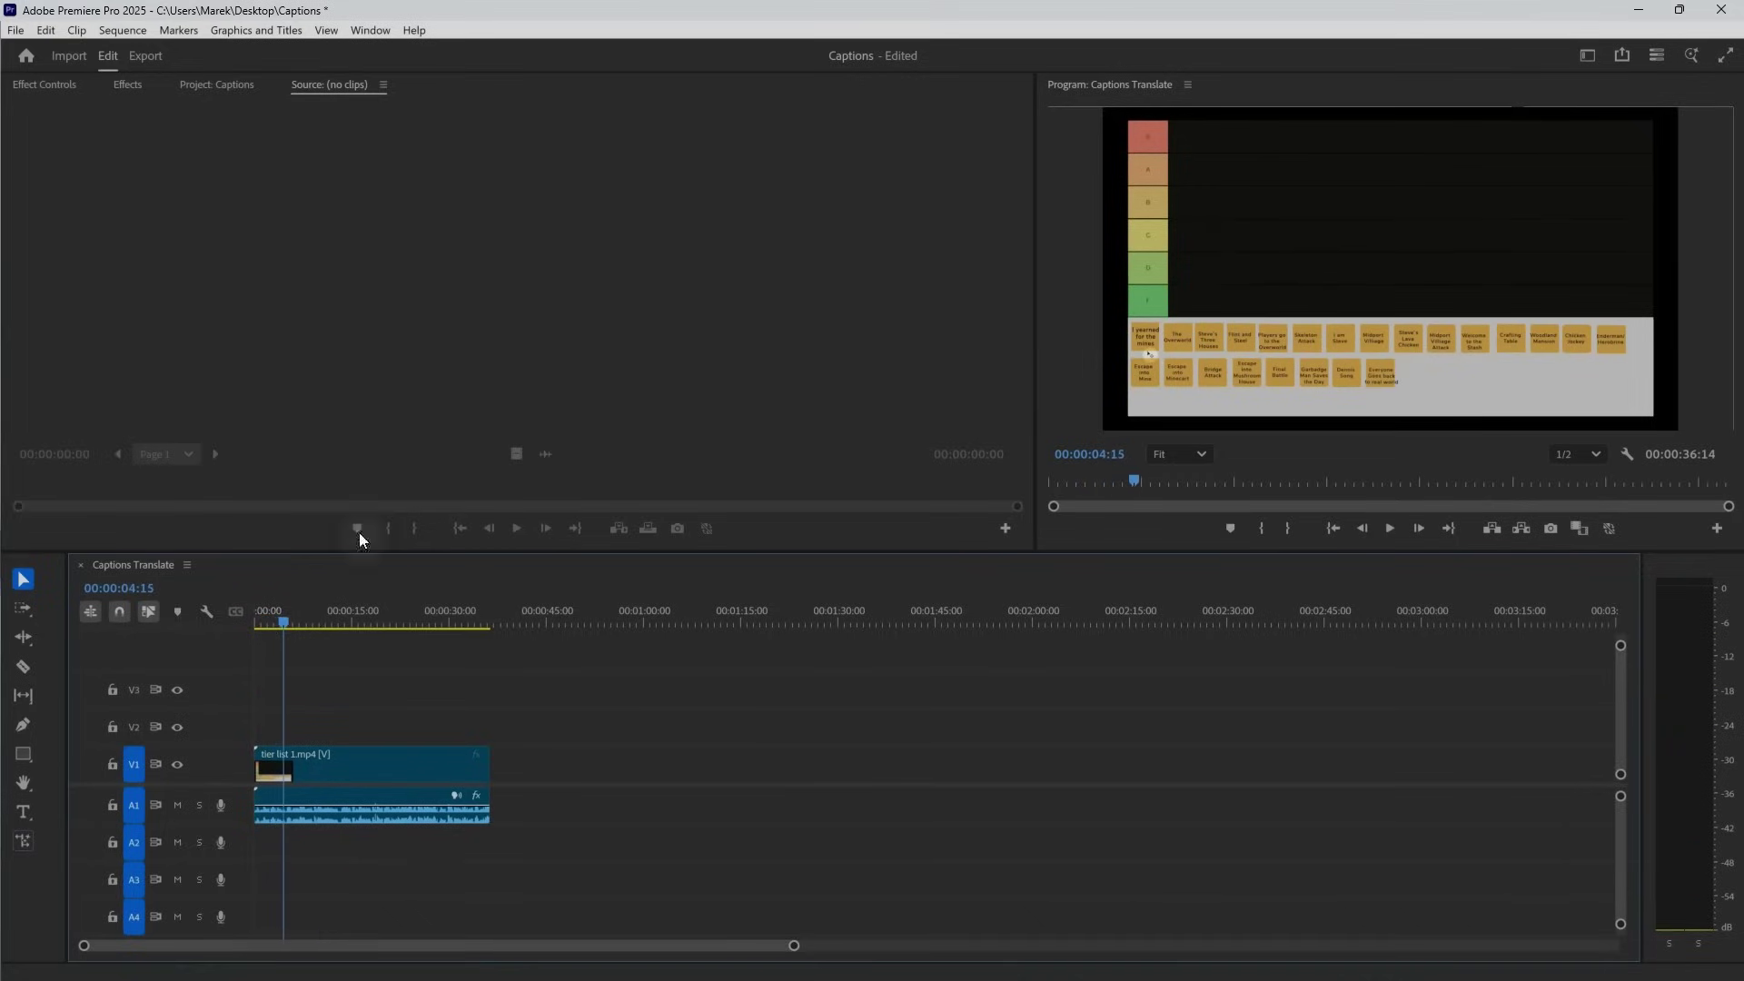
Show the sequence's transcript view and transcribe the untranscribed clip tier list 1.mp4
click(381, 35)
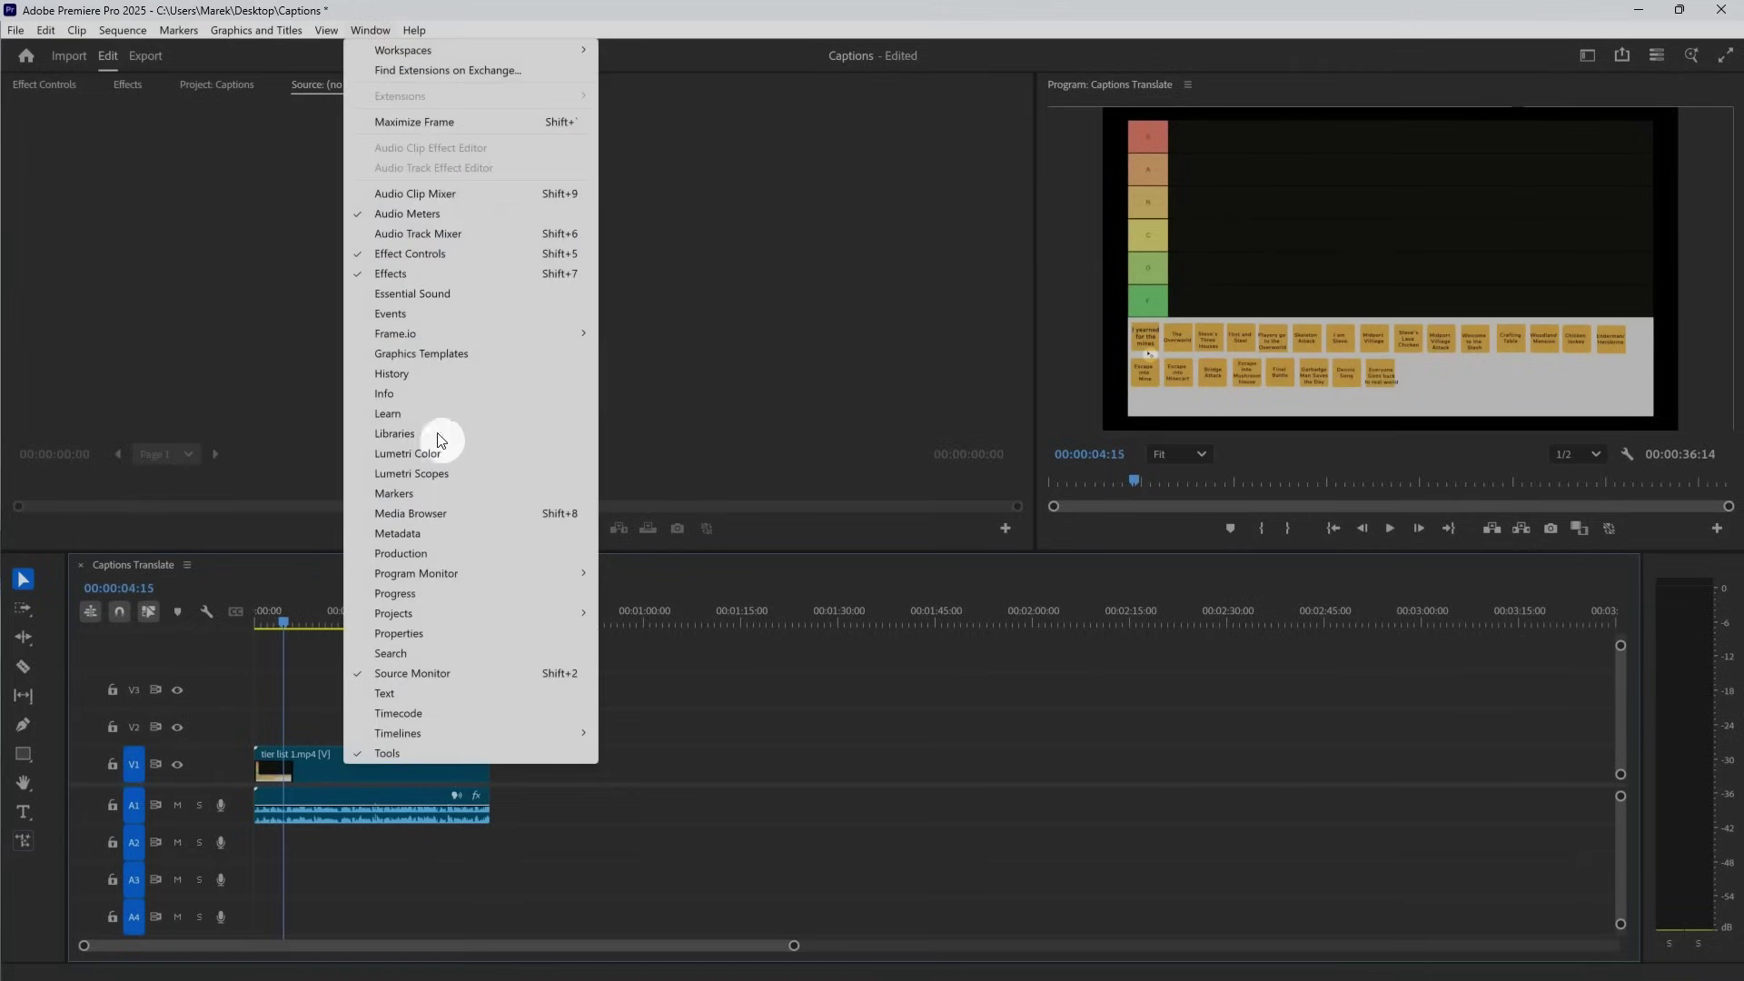
click(440, 695)
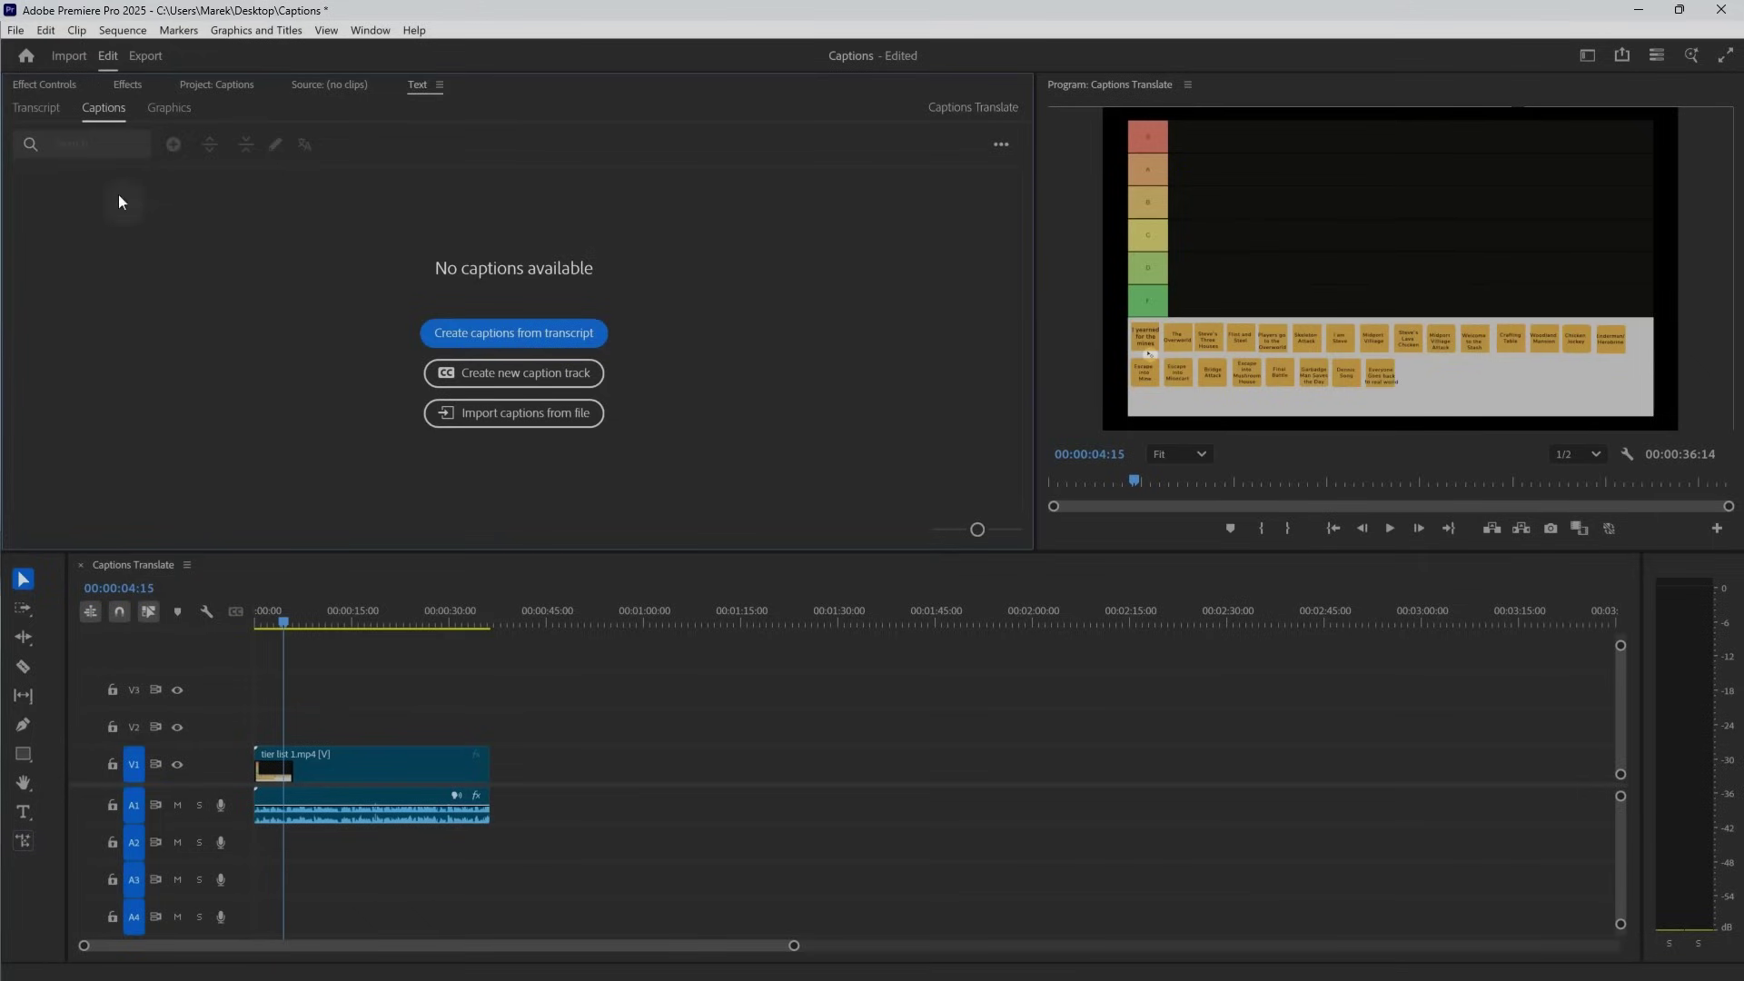
click(35, 109)
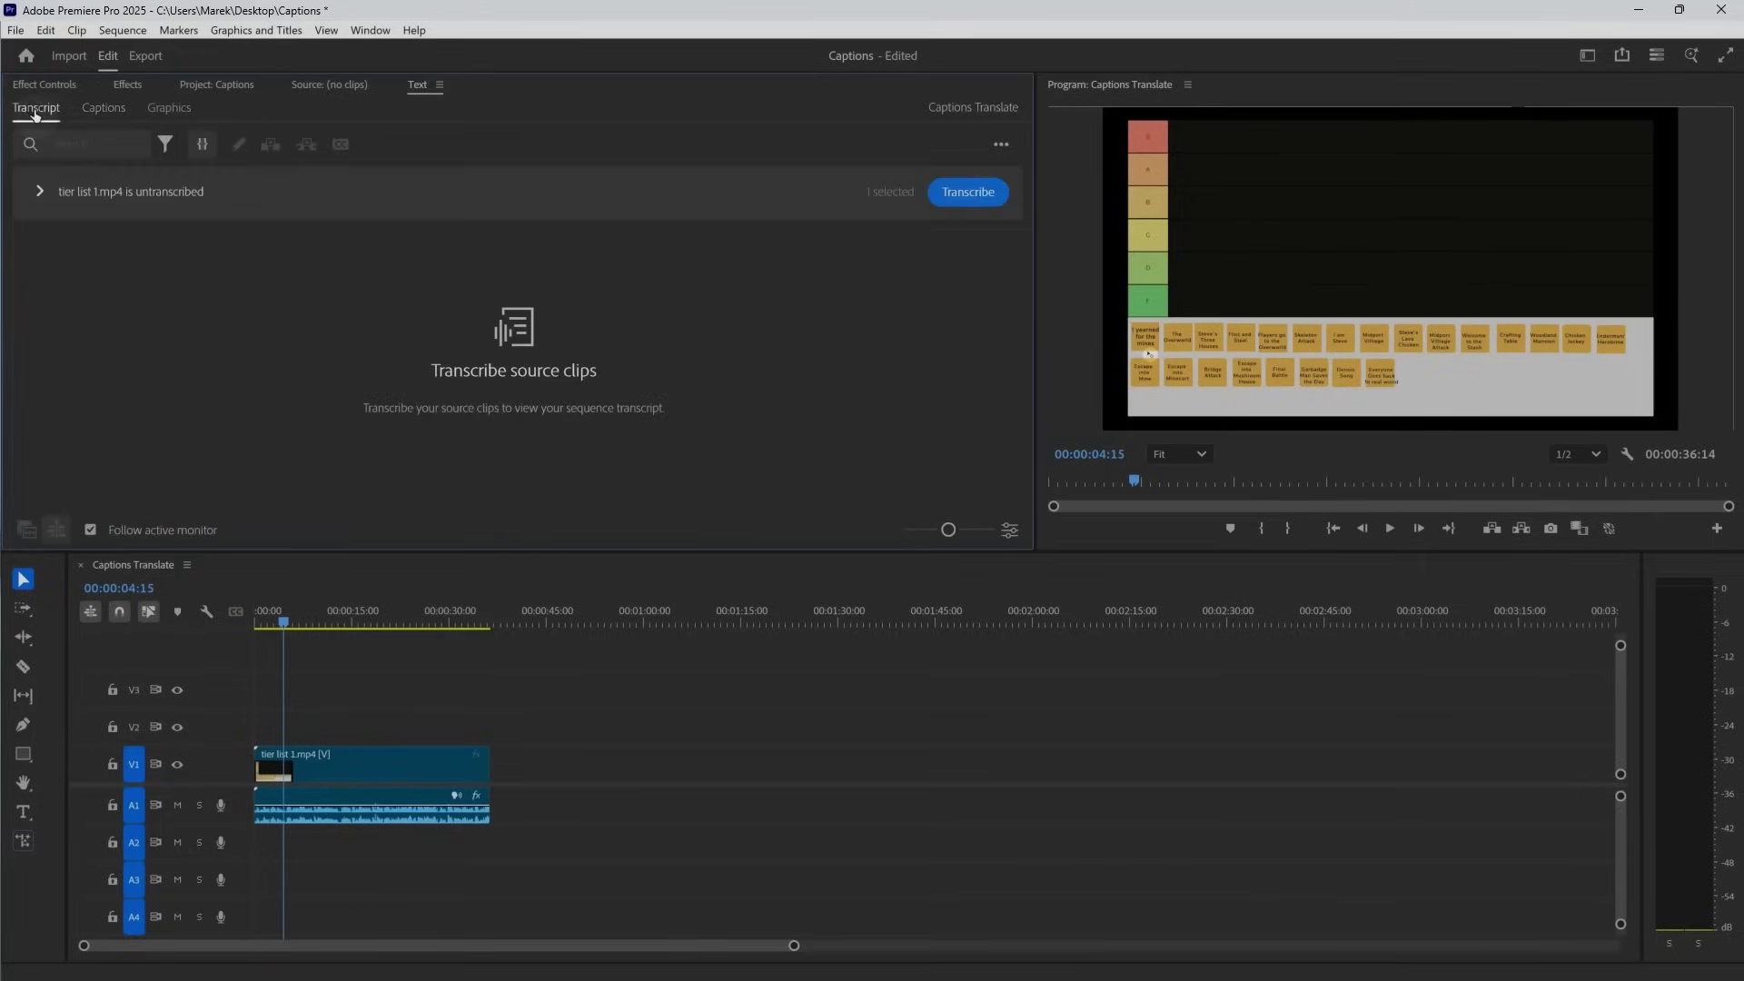
click(958, 194)
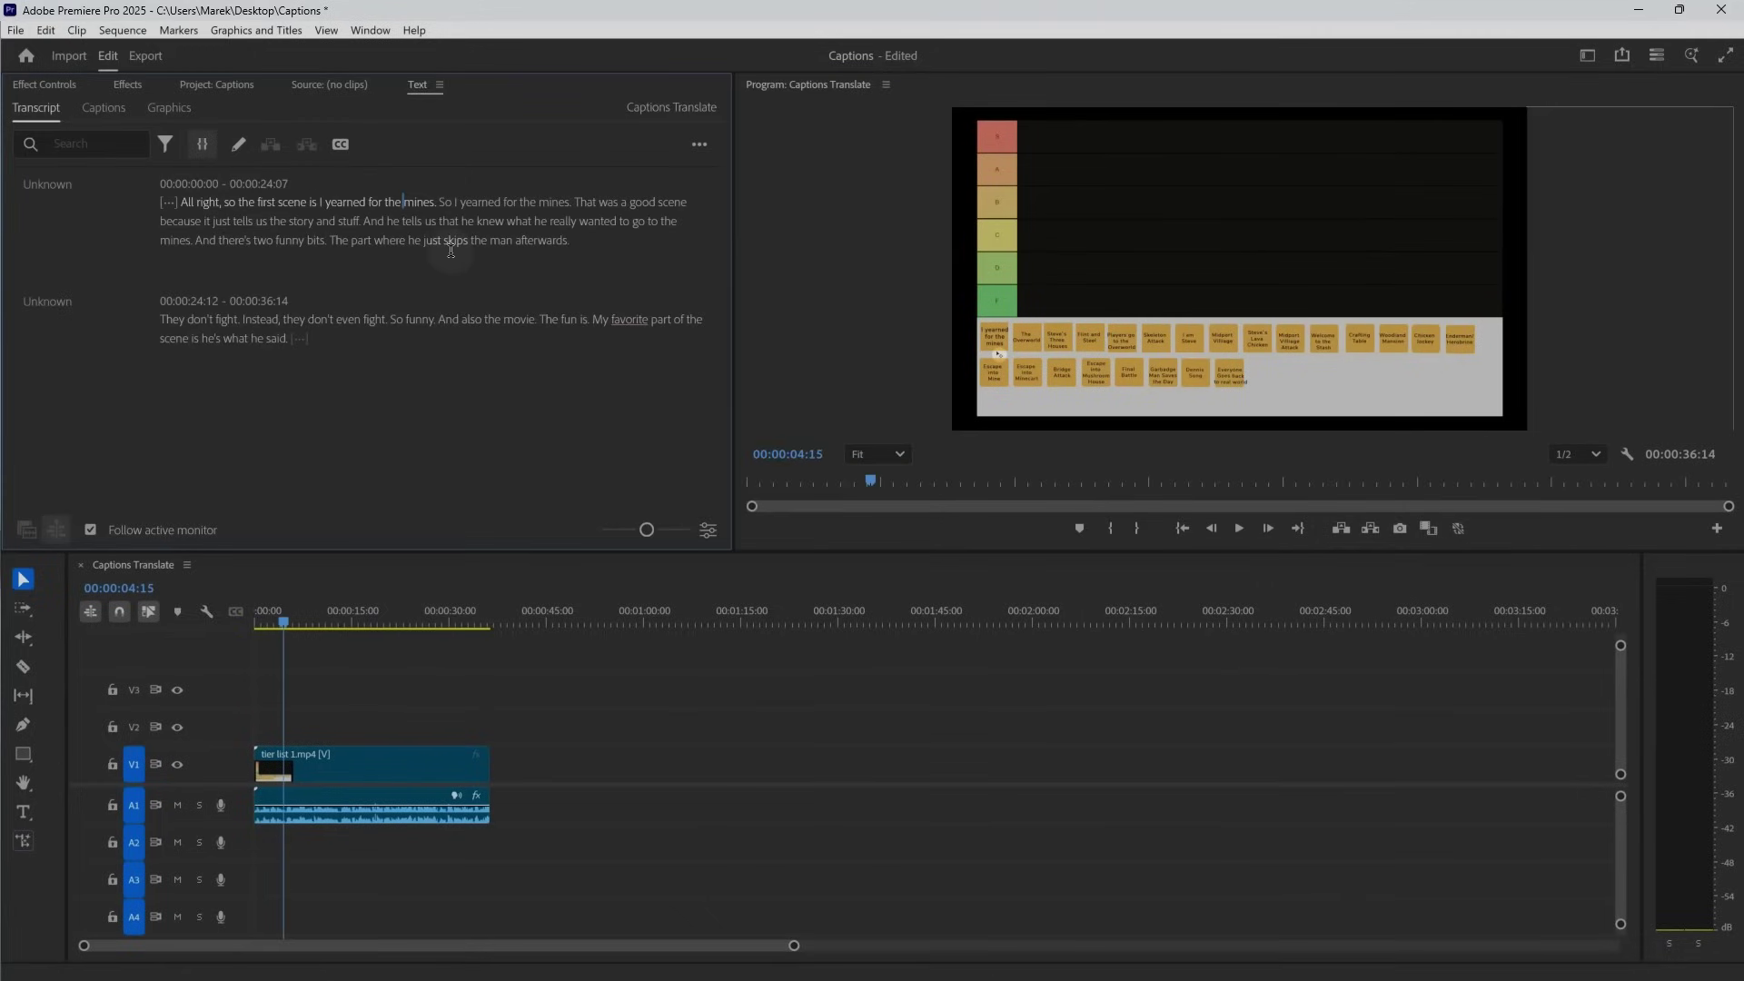
Play the sequence from the beginning to check the transcript against the spoken audio
key(Home)
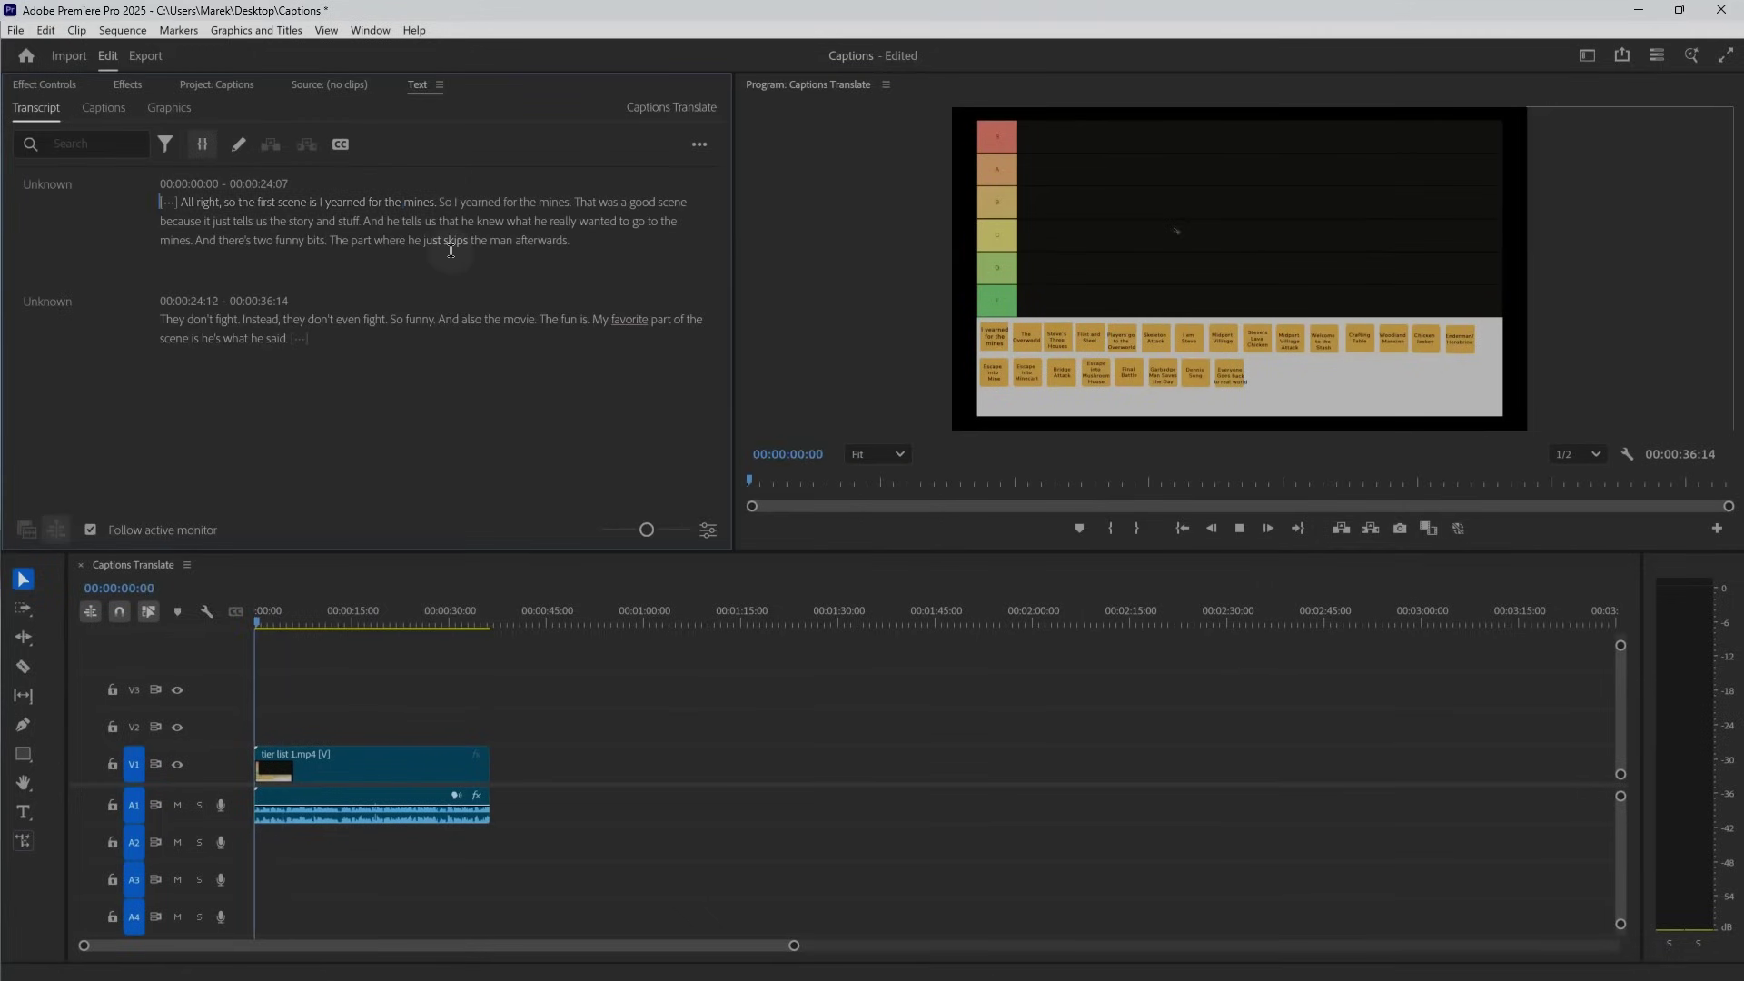
key(space)
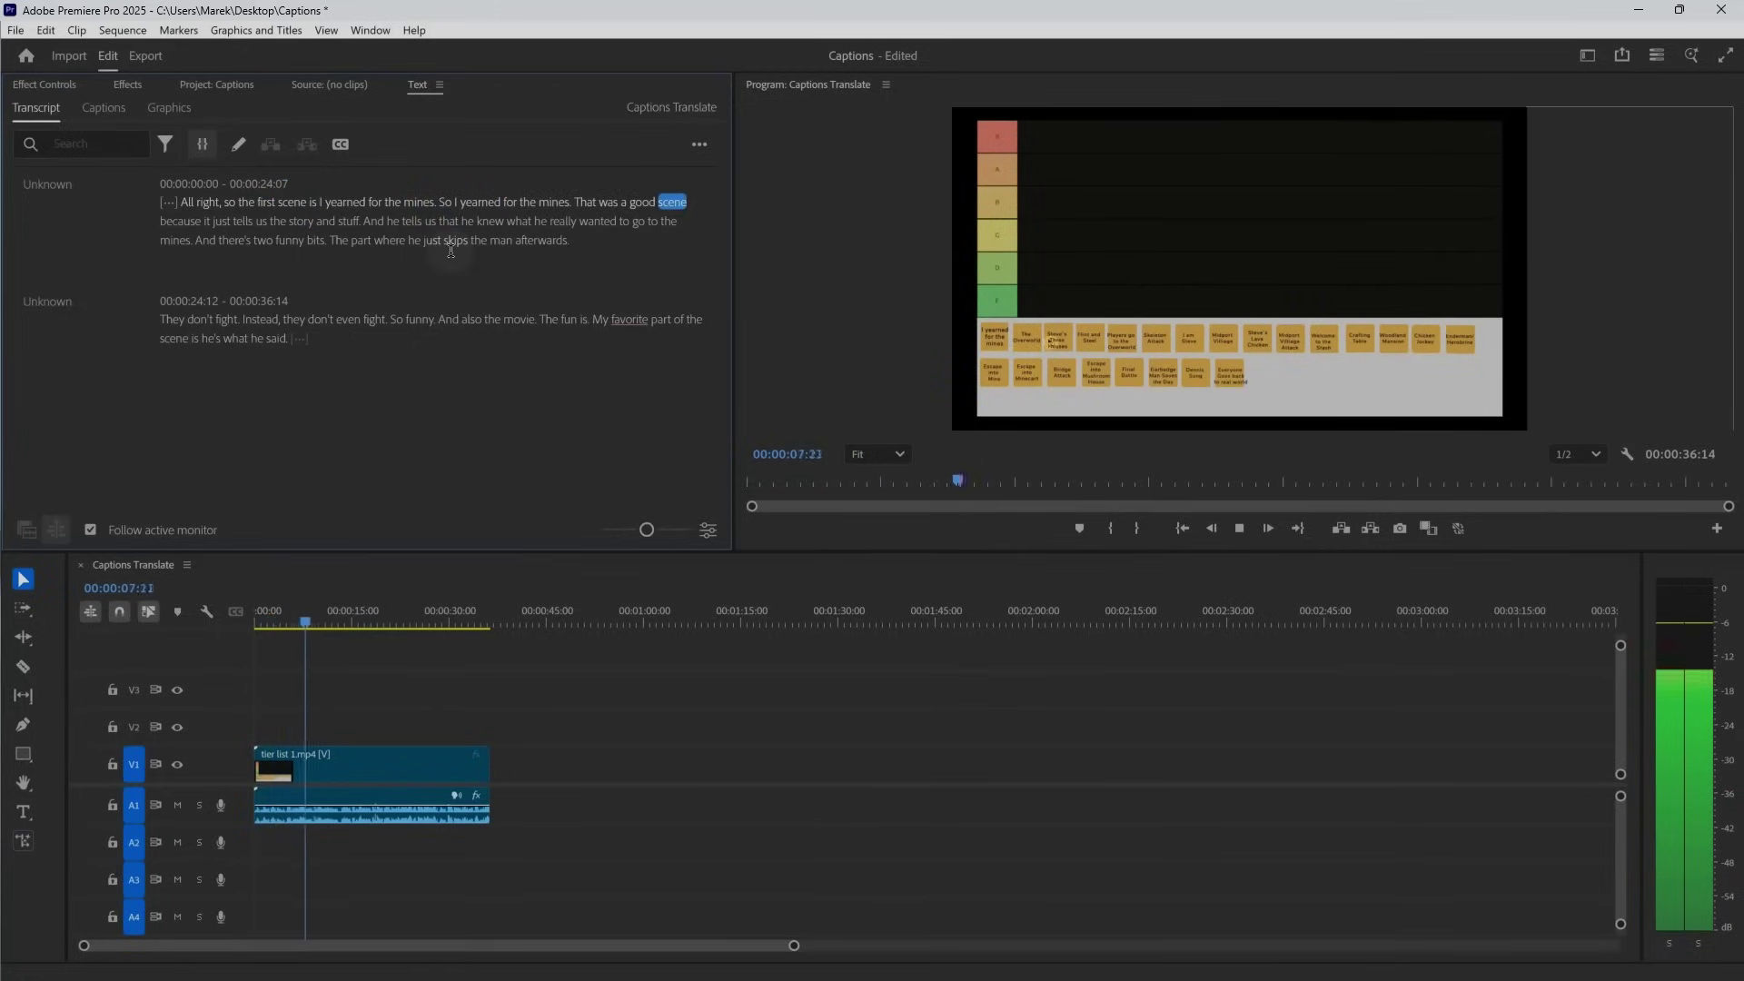
key(XF86AudioLowerVolume)
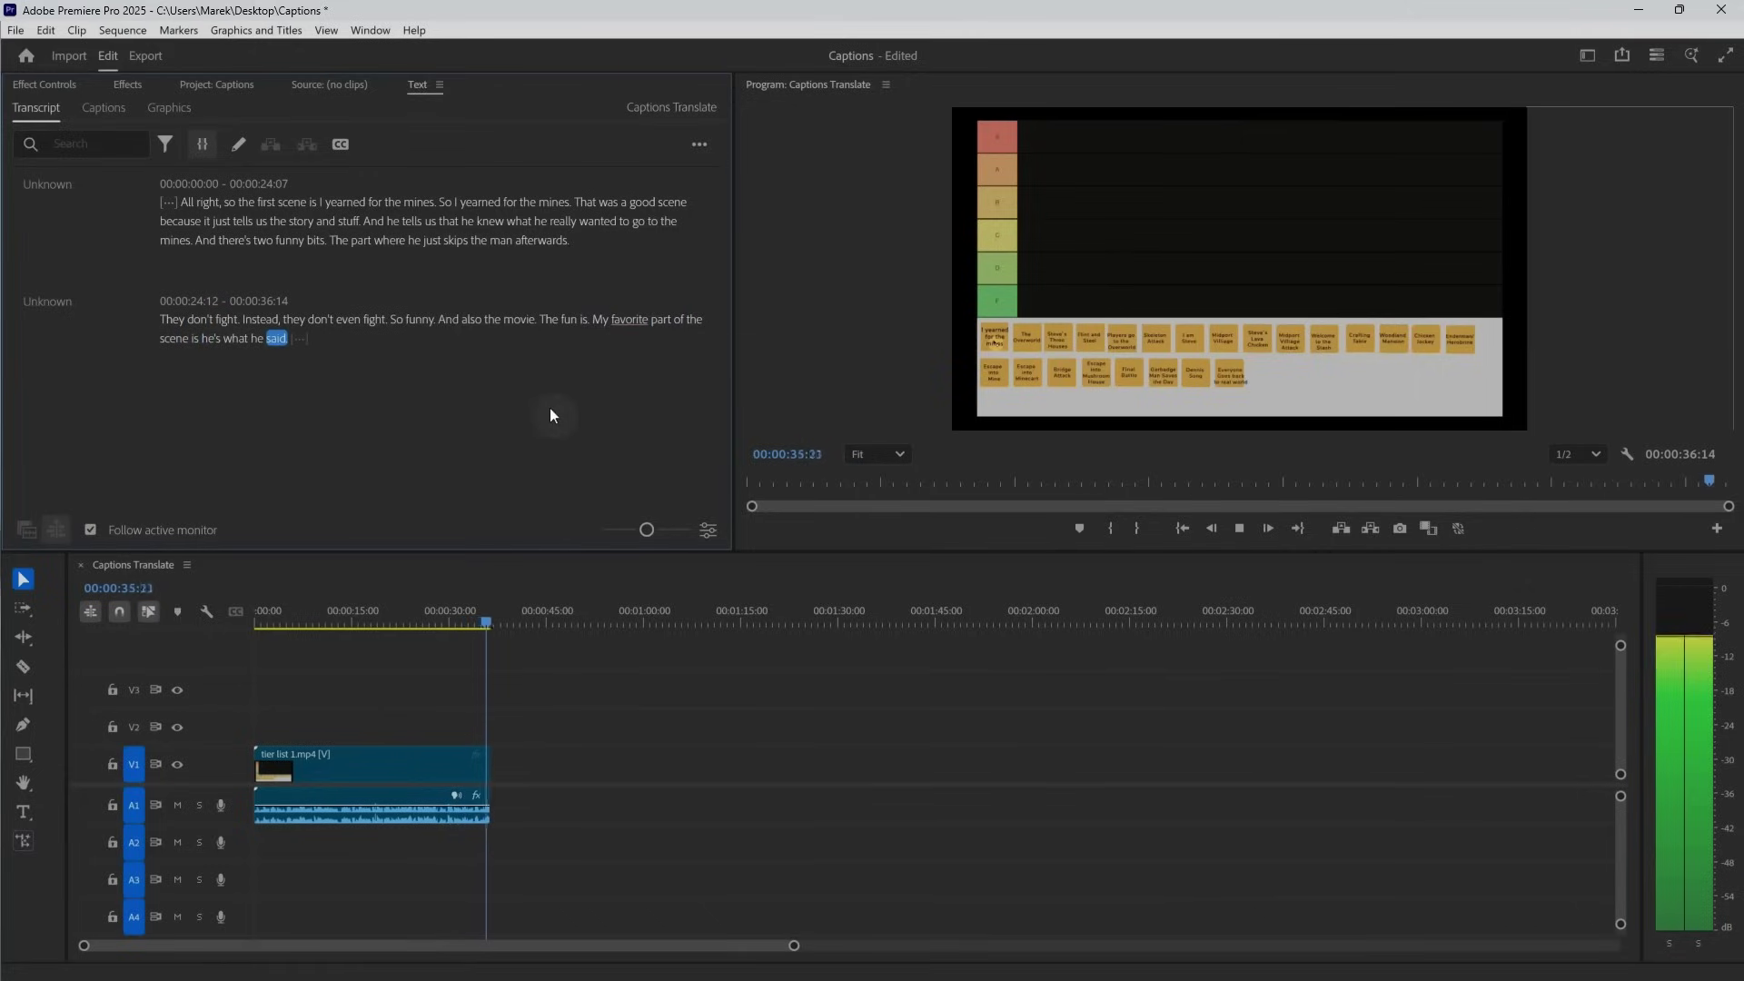
key(space)
Correct the spelling of "favorite" to "favourite" in the transcript's second paragraph
click(613, 321)
double_click(631, 321)
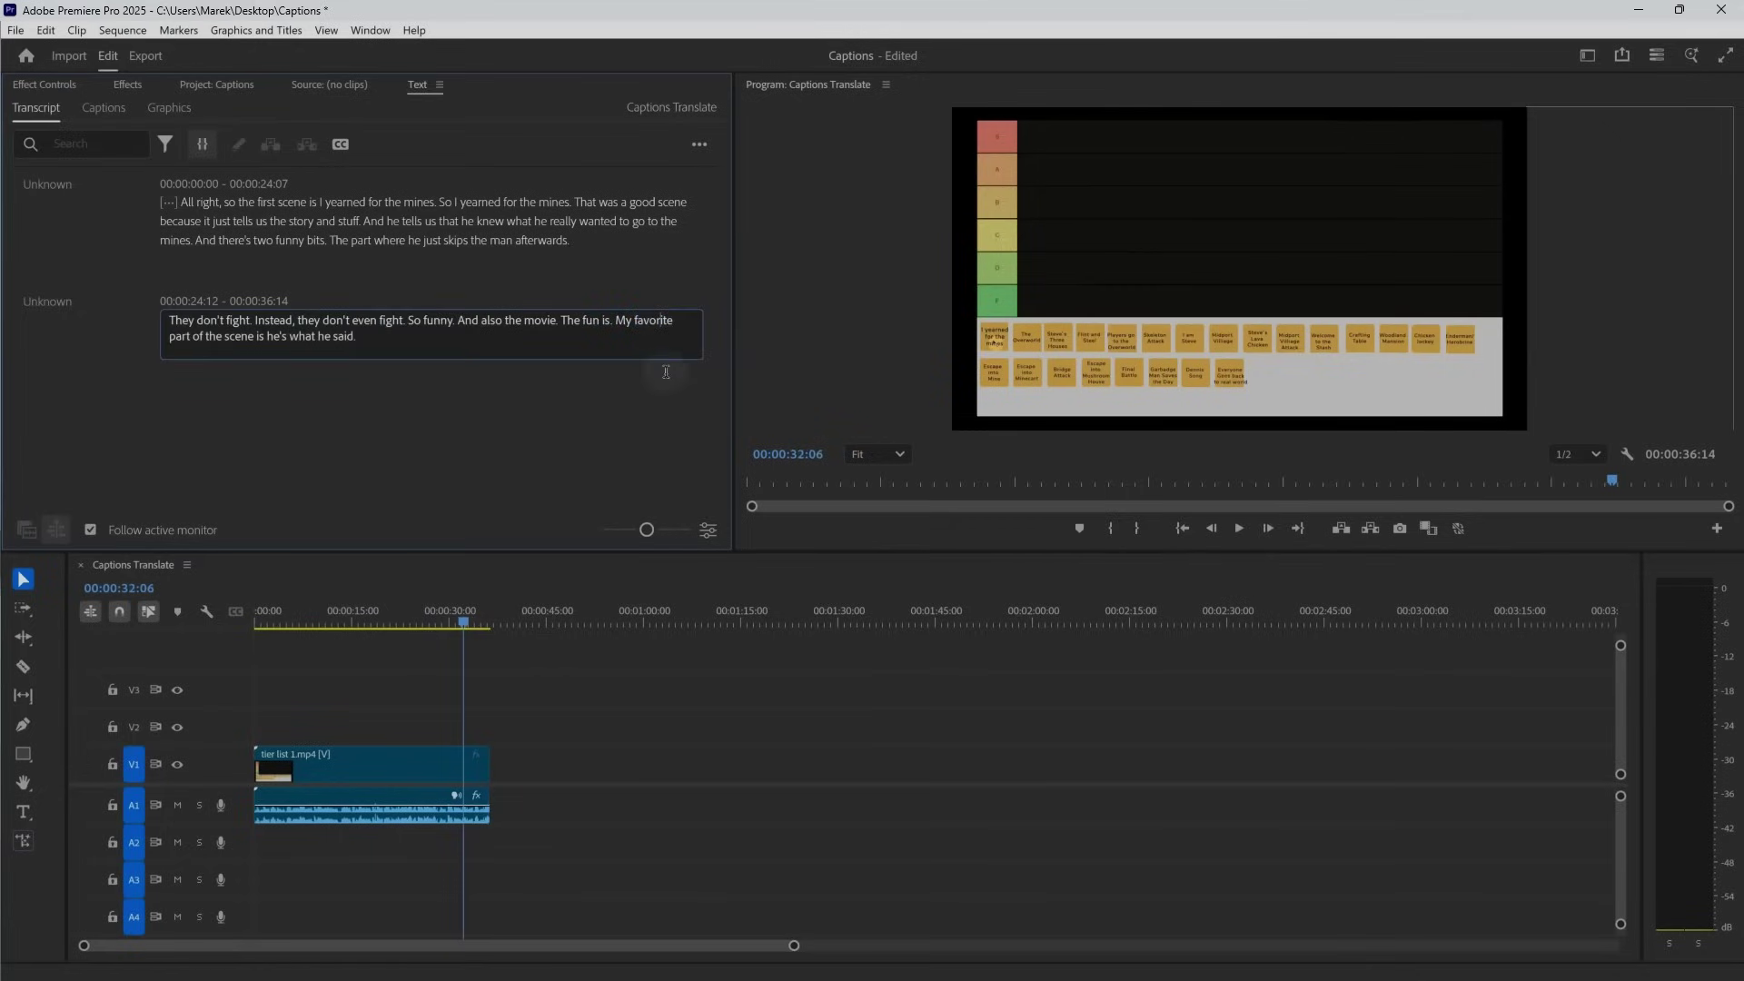
text(favourite)
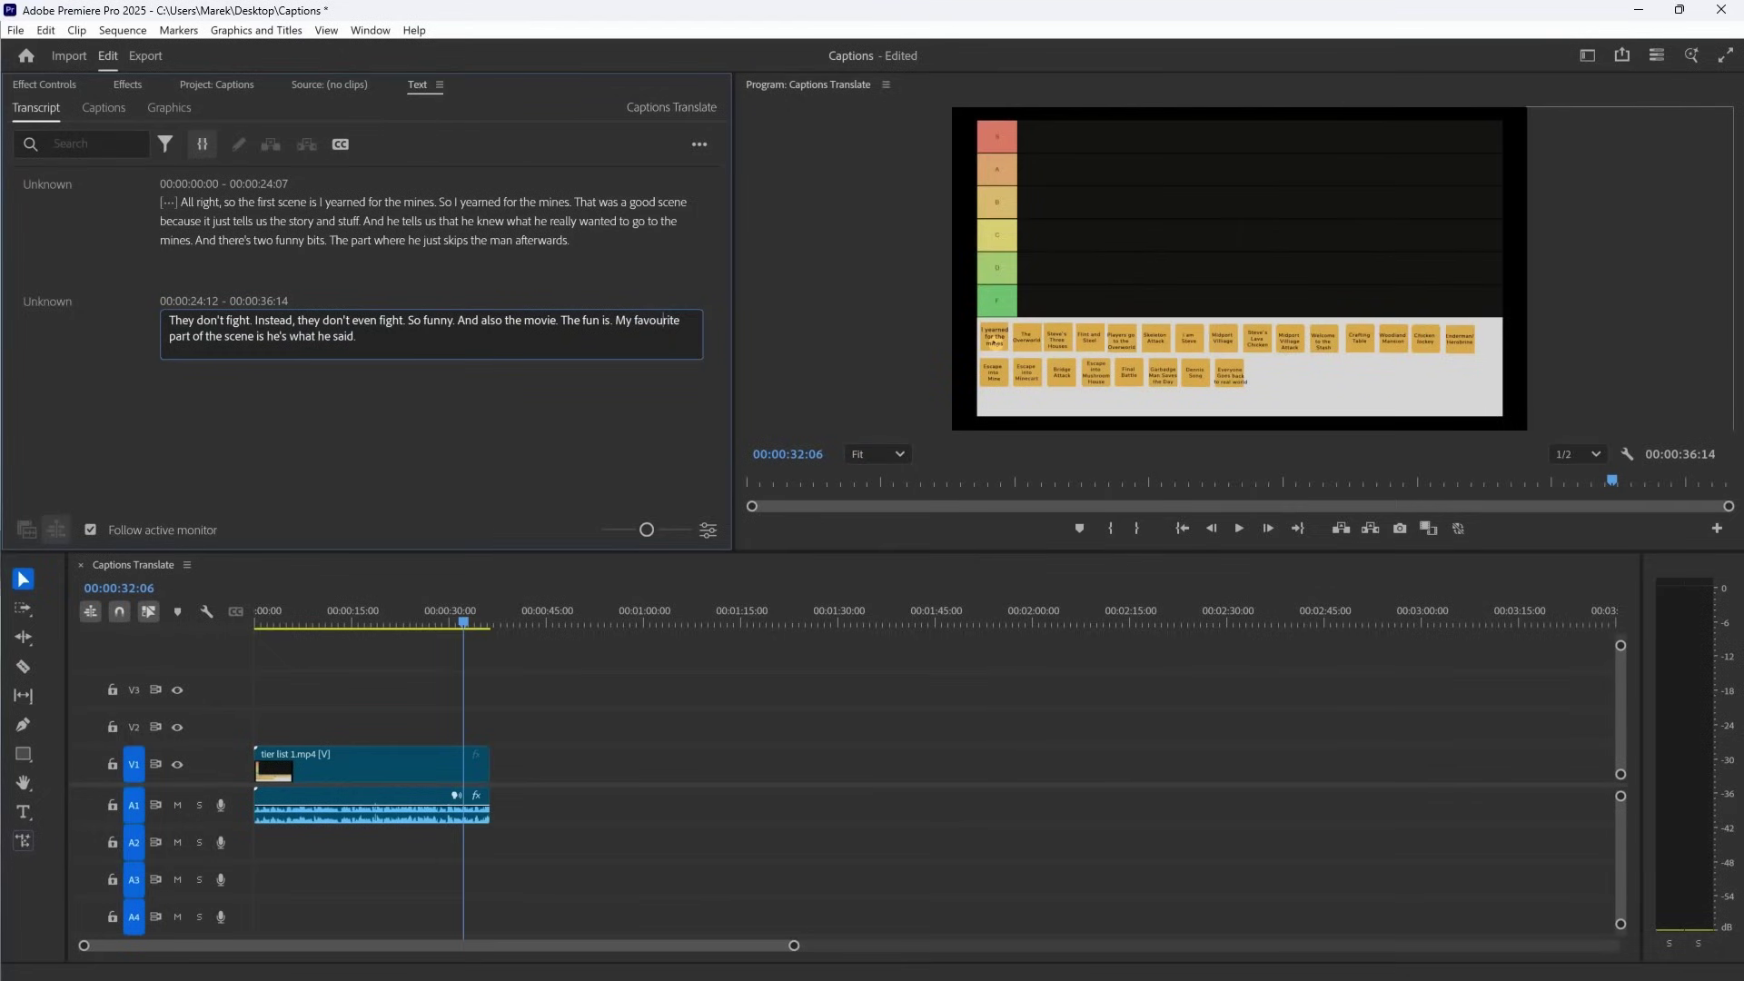
click(351, 400)
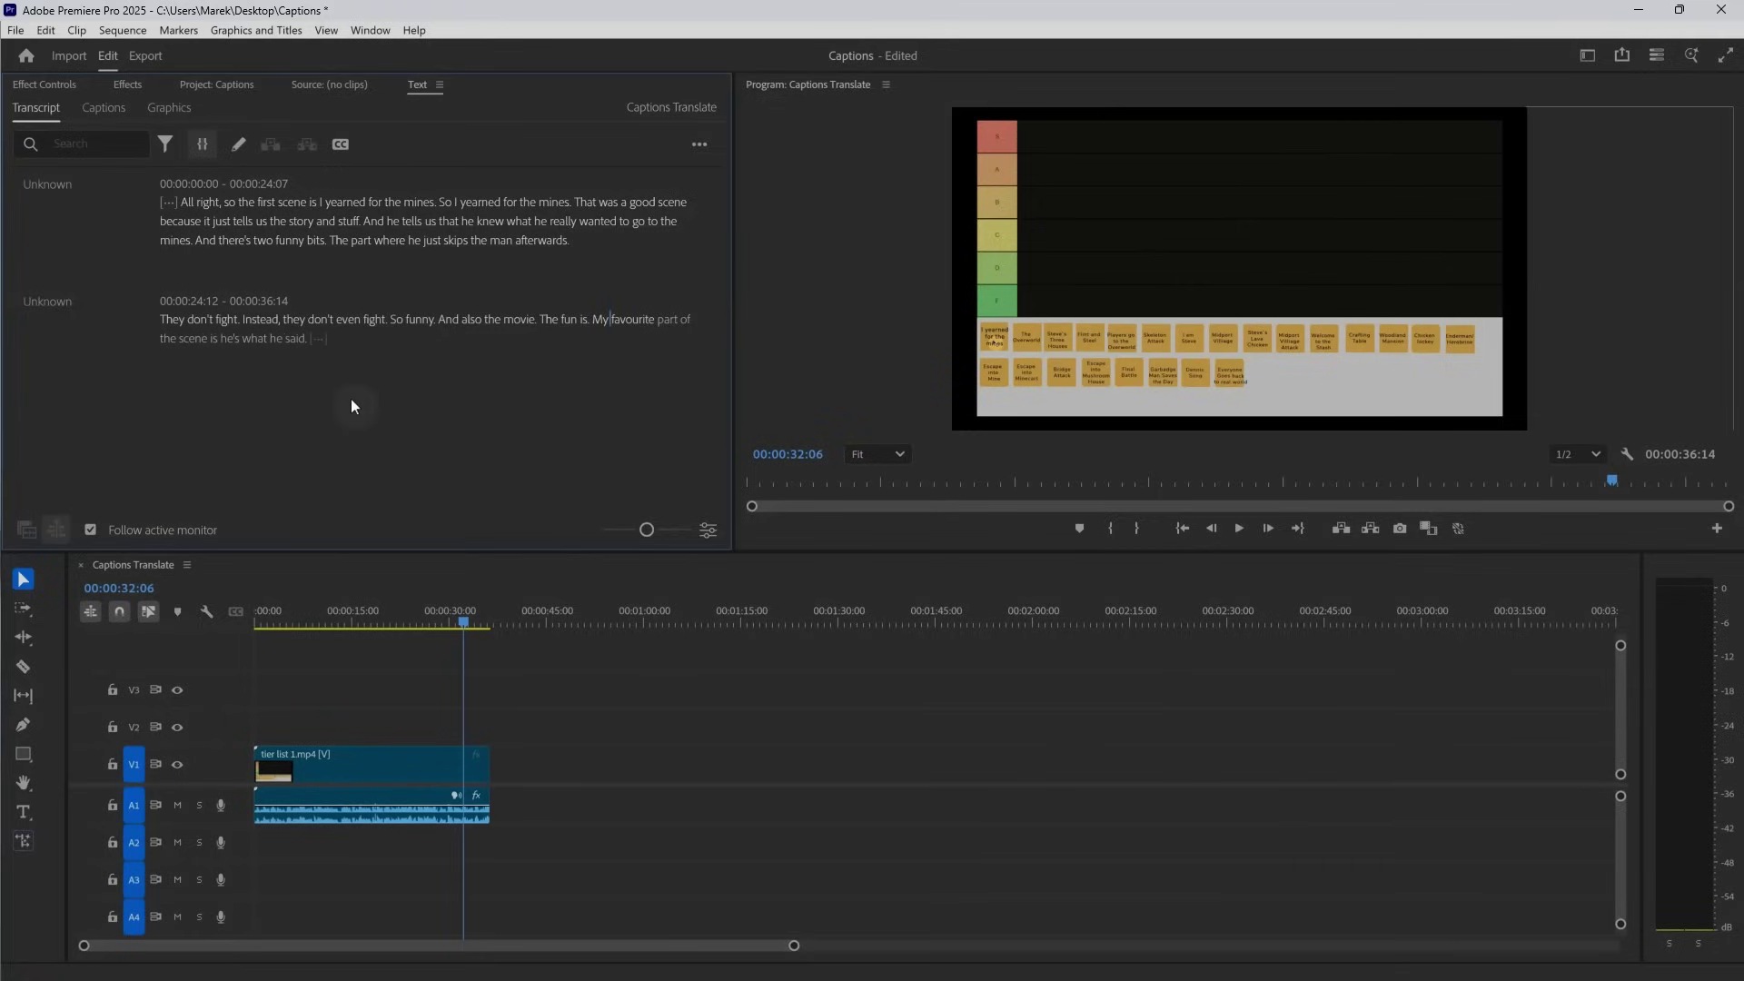
Create captions from the transcript using the CEA-708 Default preset
click(341, 148)
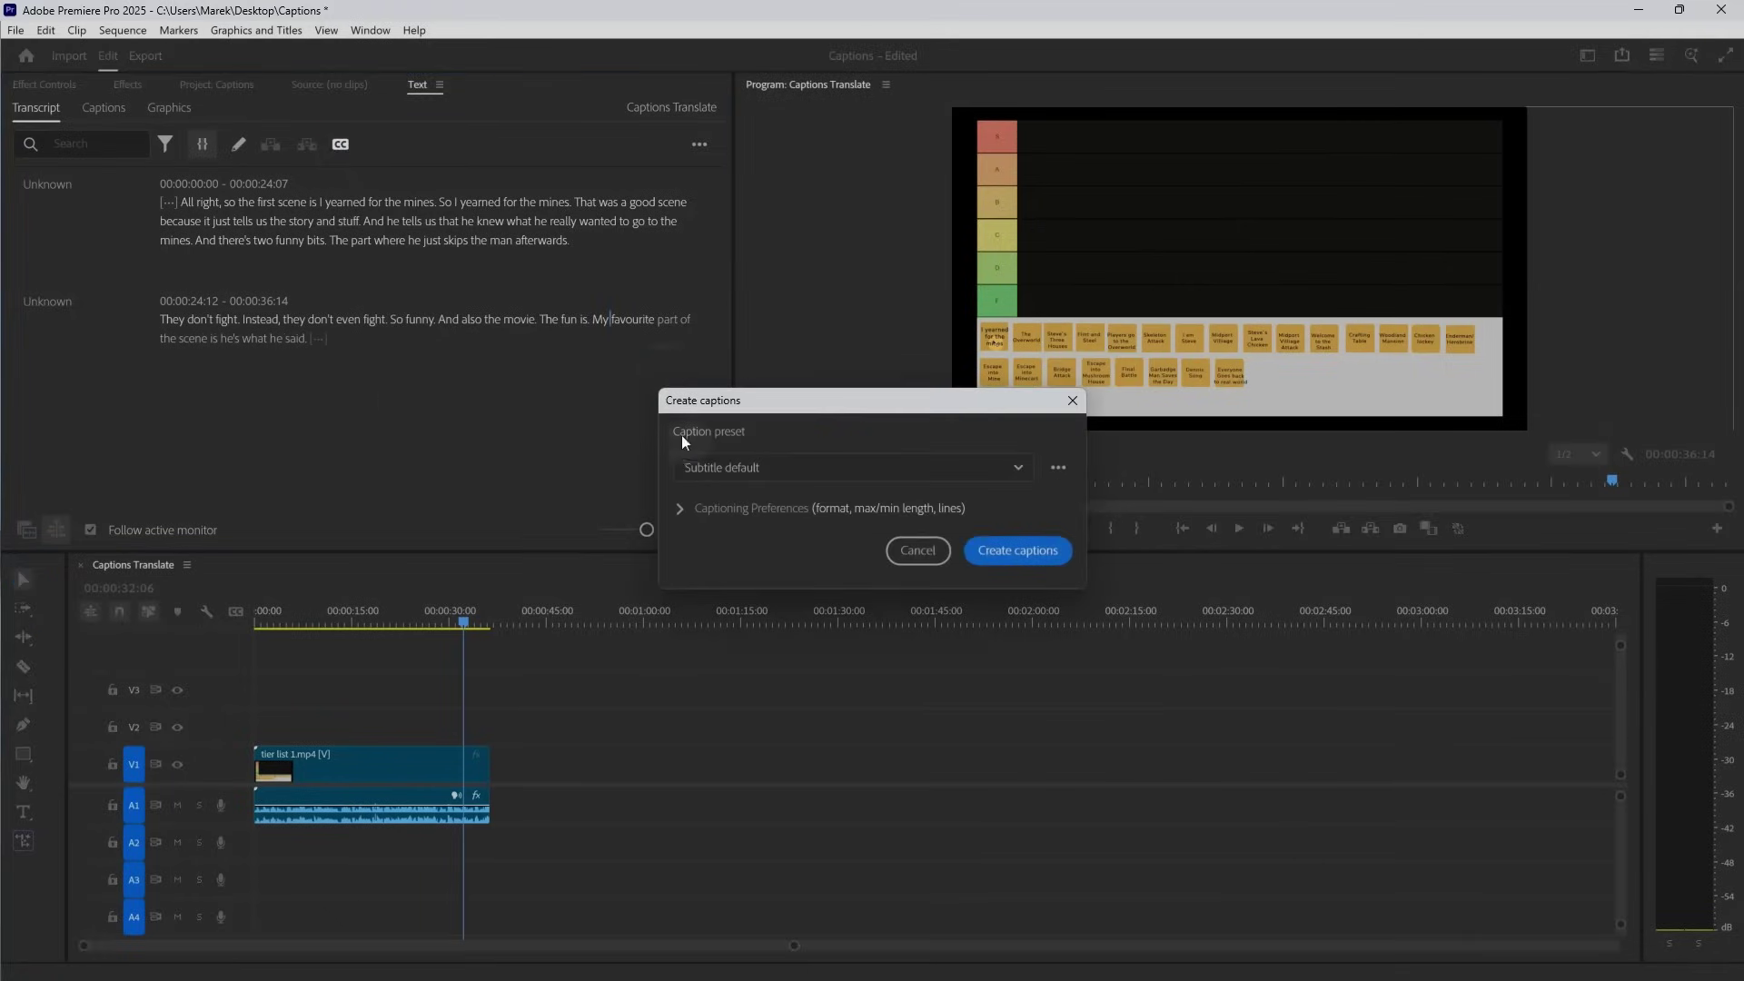
click(681, 510)
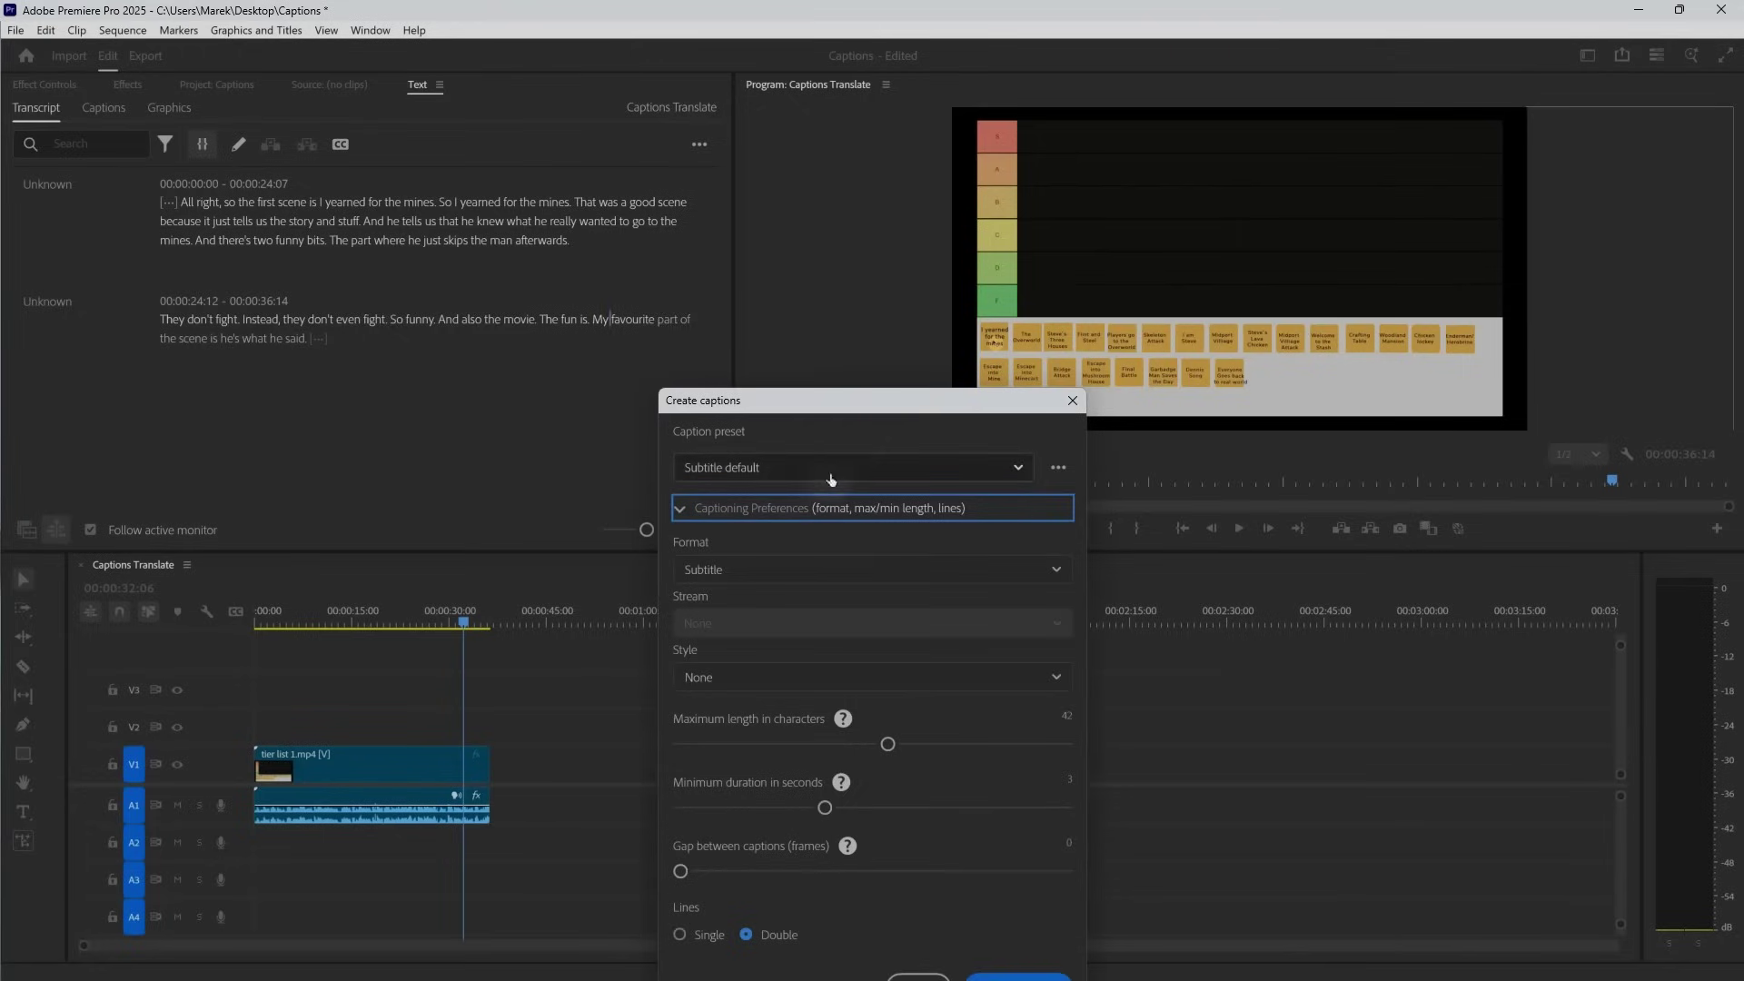
drag(880, 405, 805, 200)
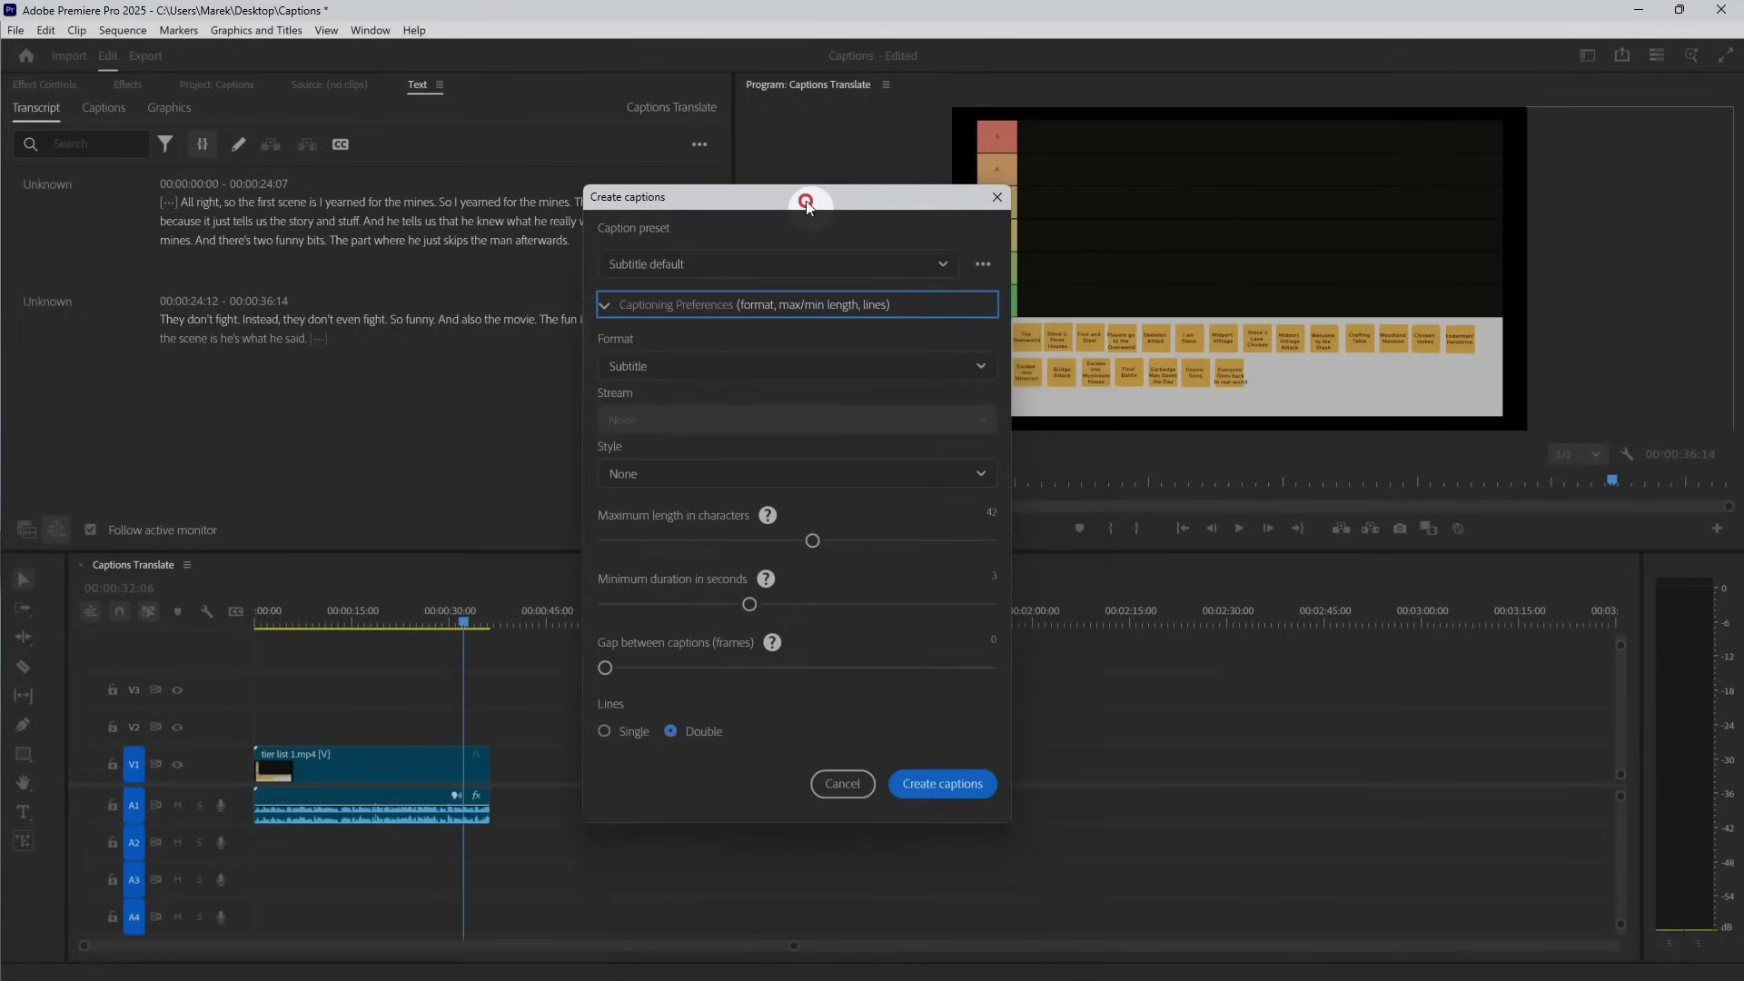
click(771, 263)
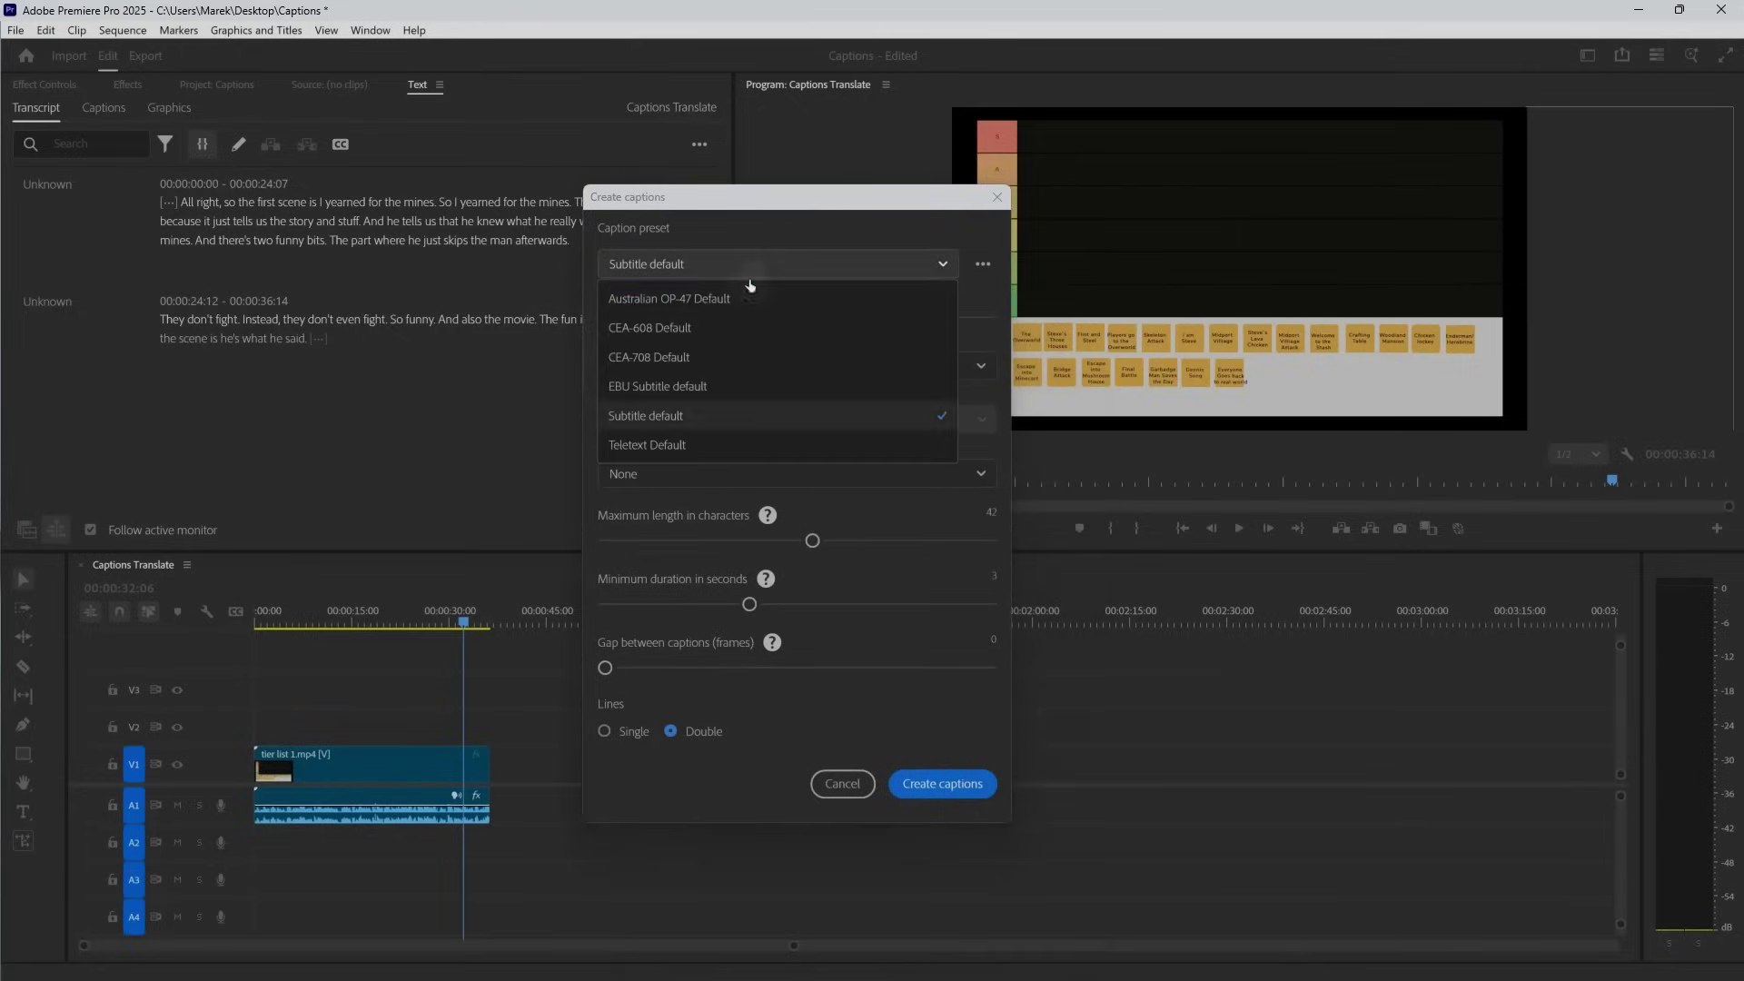
click(669, 354)
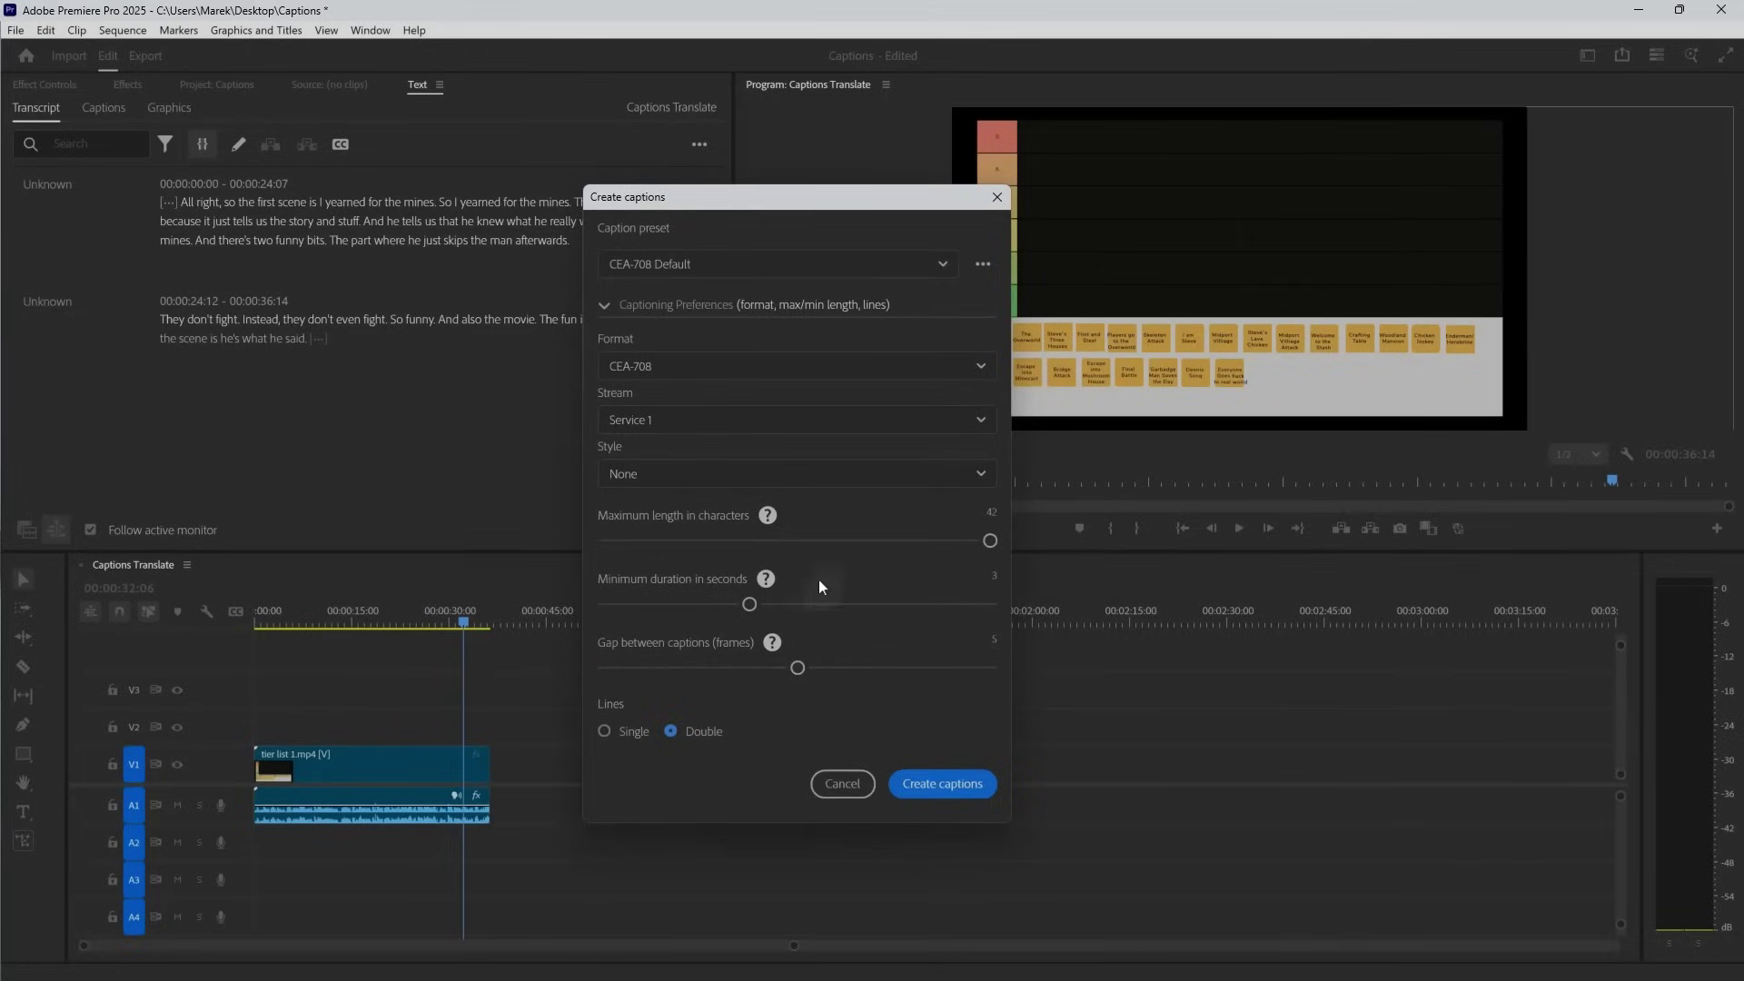
click(940, 786)
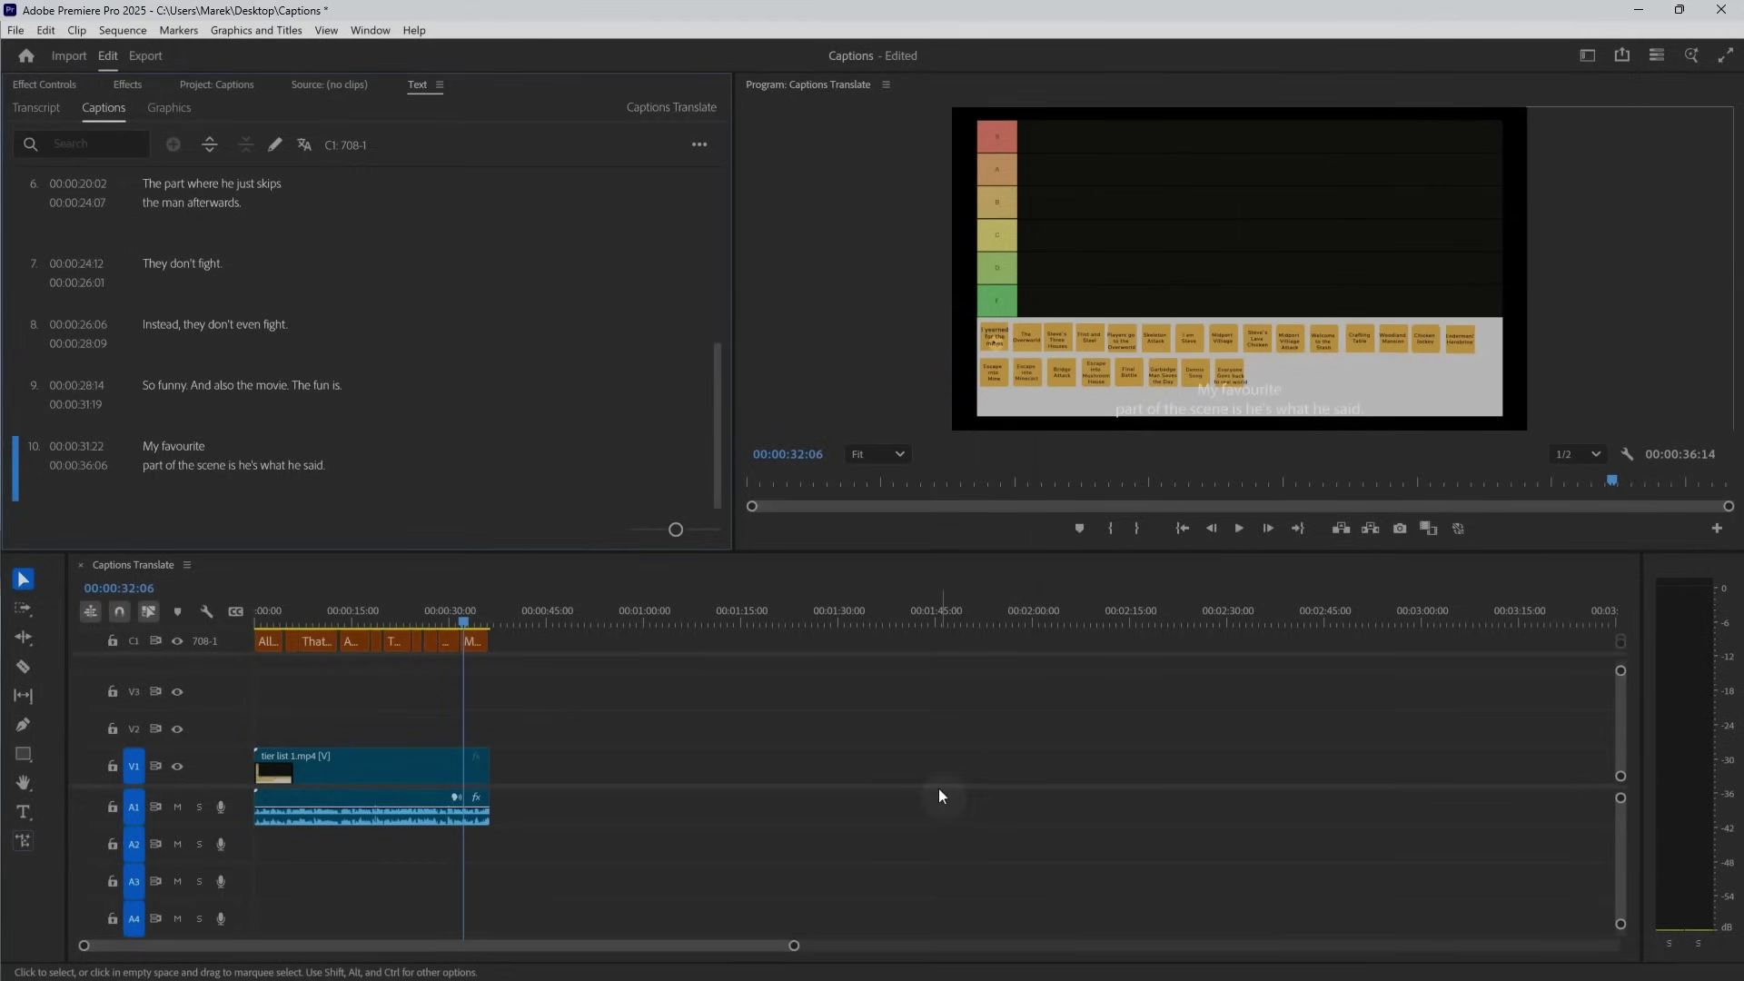
Play the sequence from the beginning to review the captions over the video
click(266, 621)
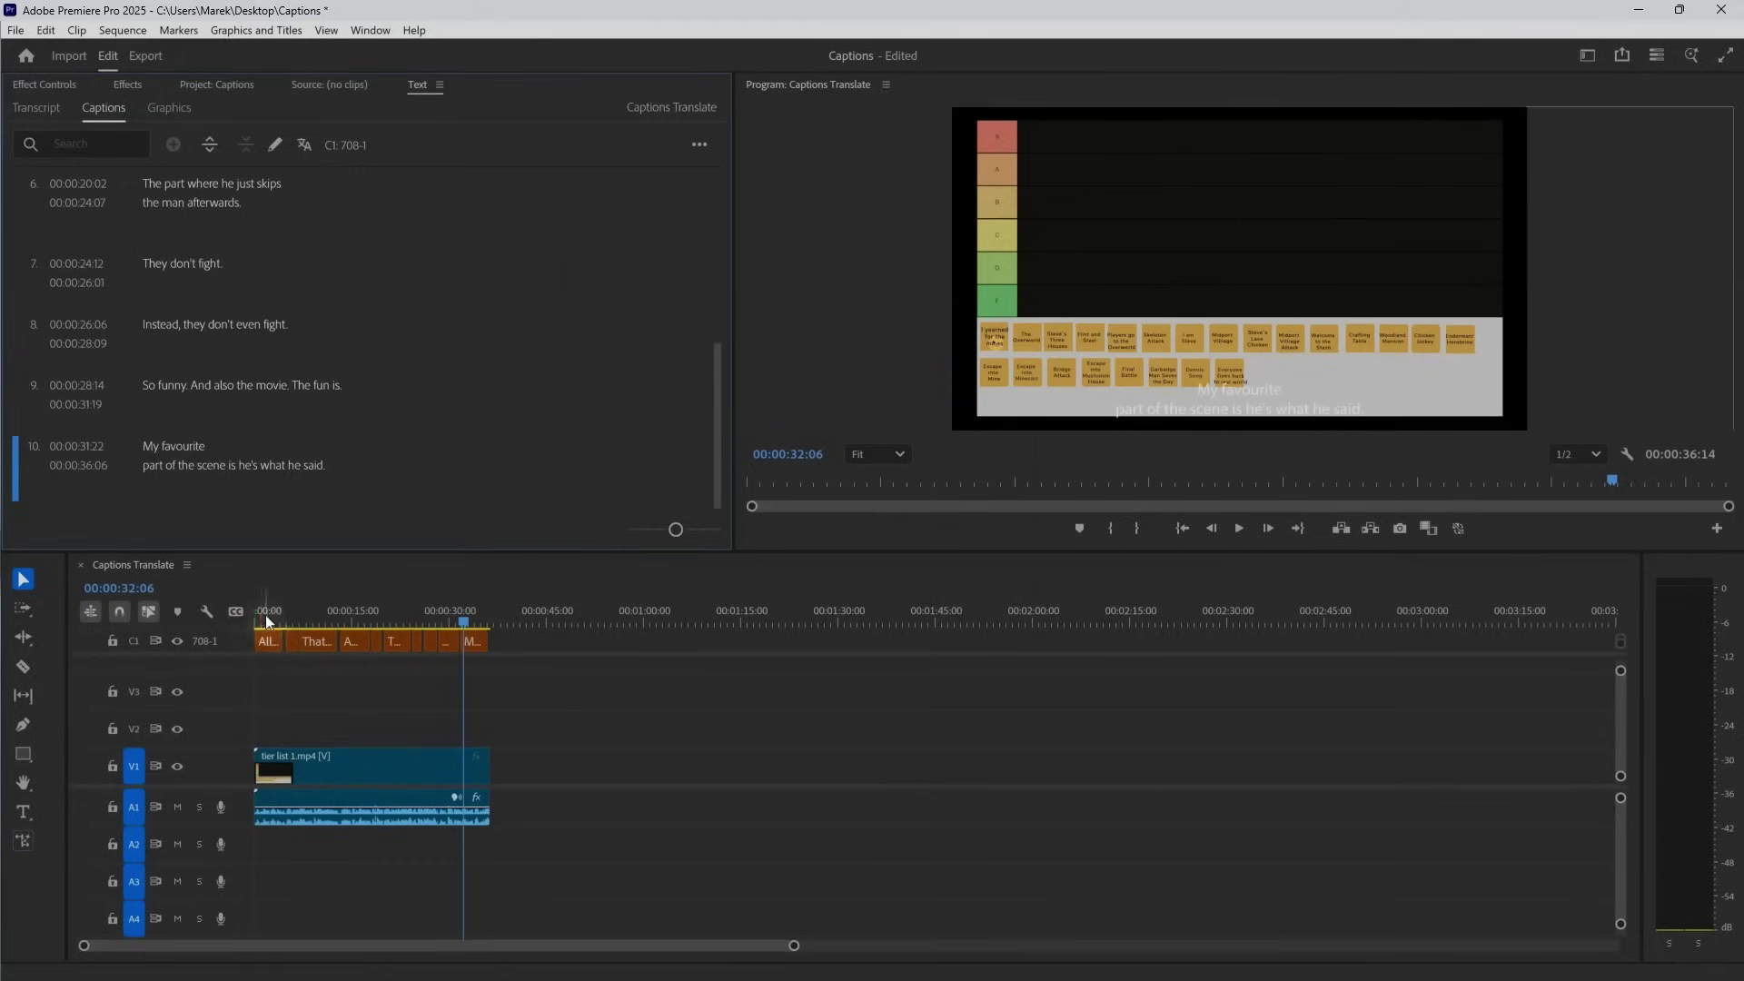
key(Home)
key(space)
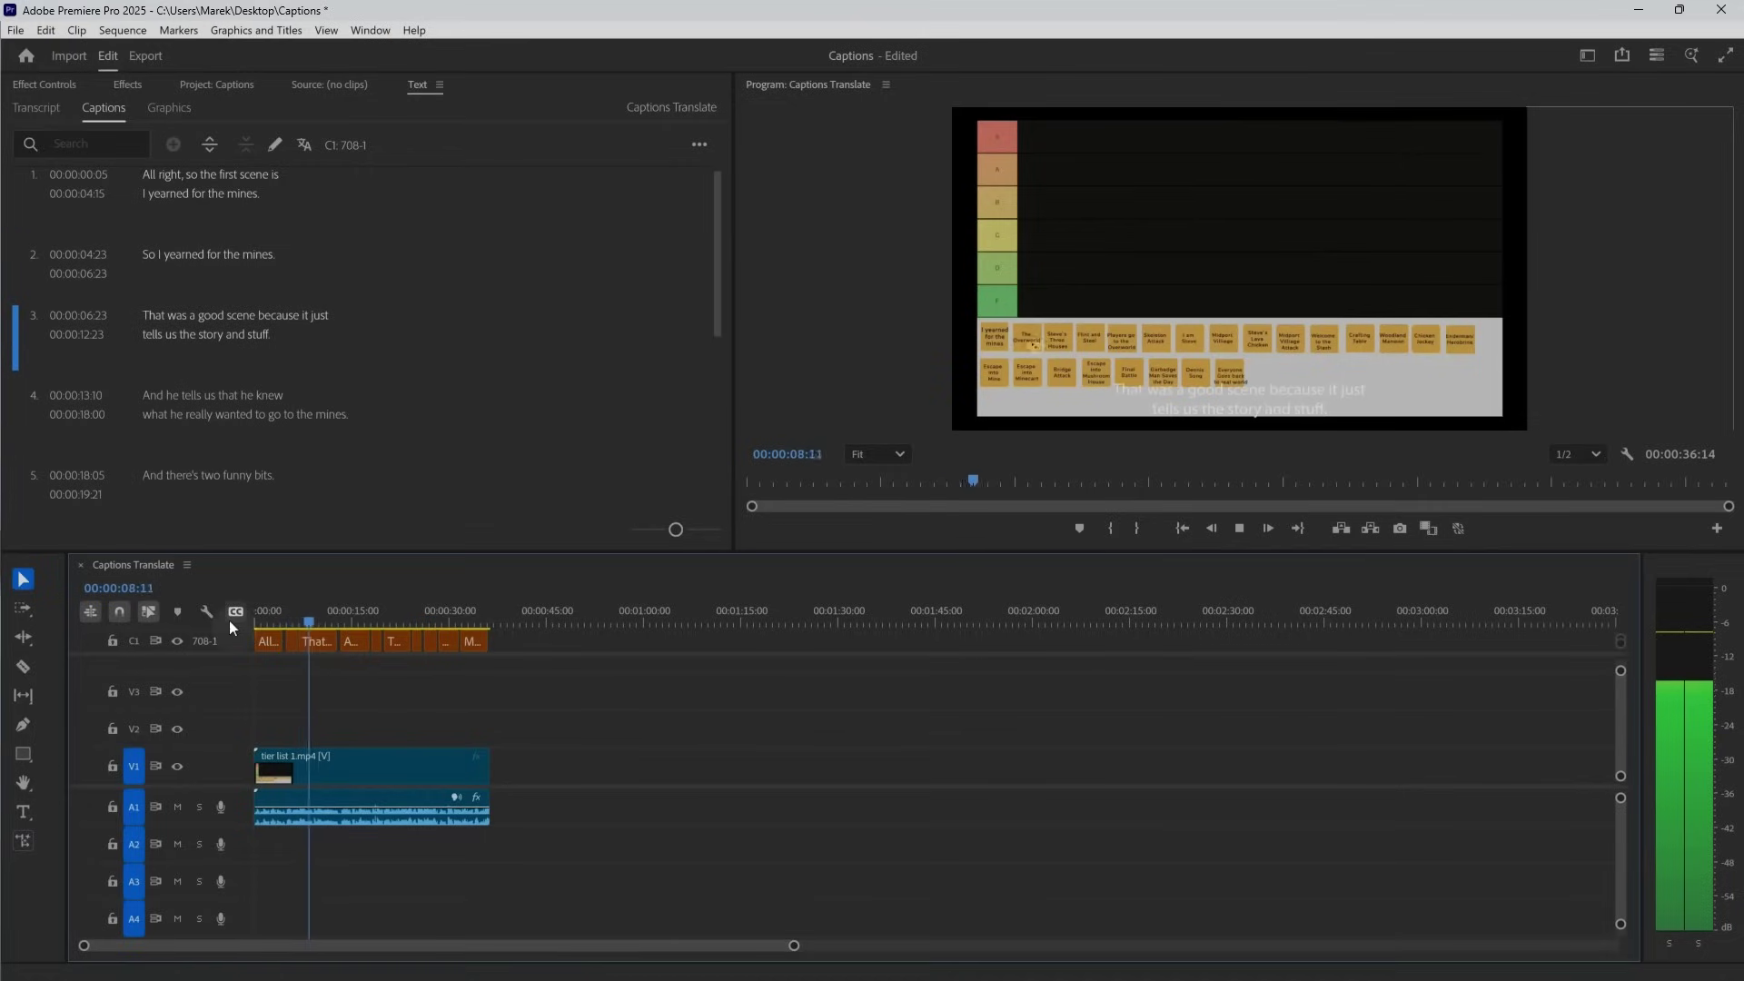
key(space)
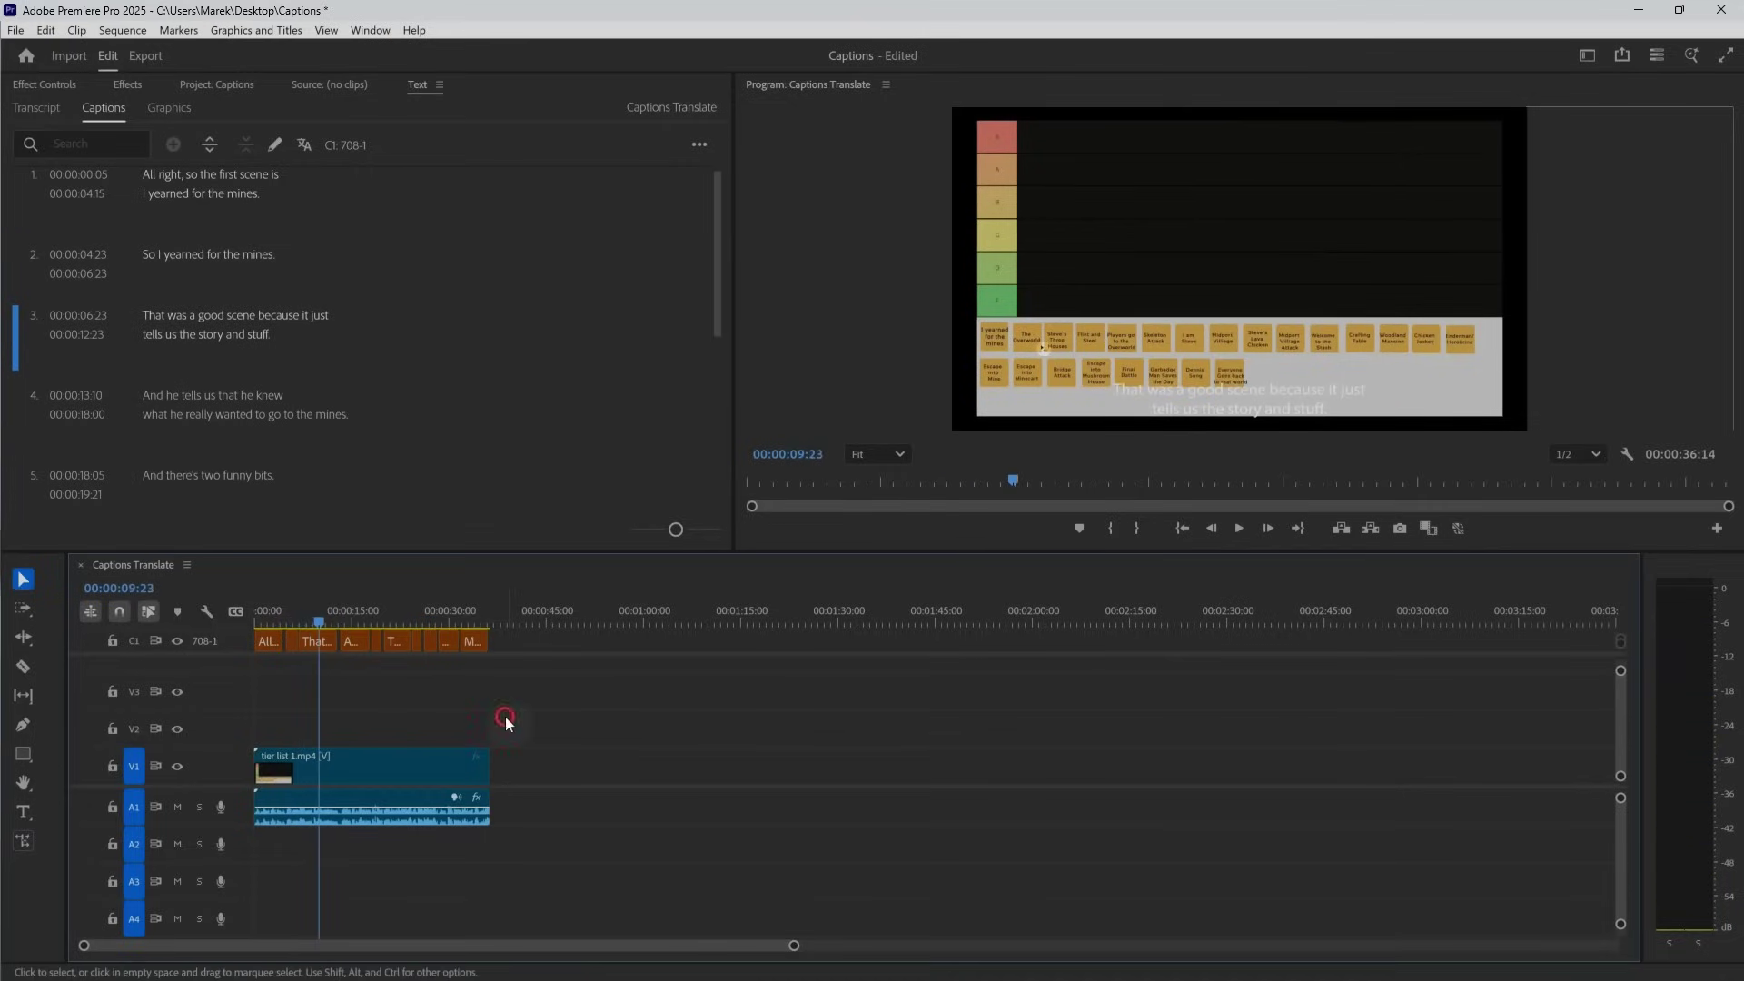
Delete the empty audio tracks A4 and A3 and the empty video track V3 from the timeline
key(=)
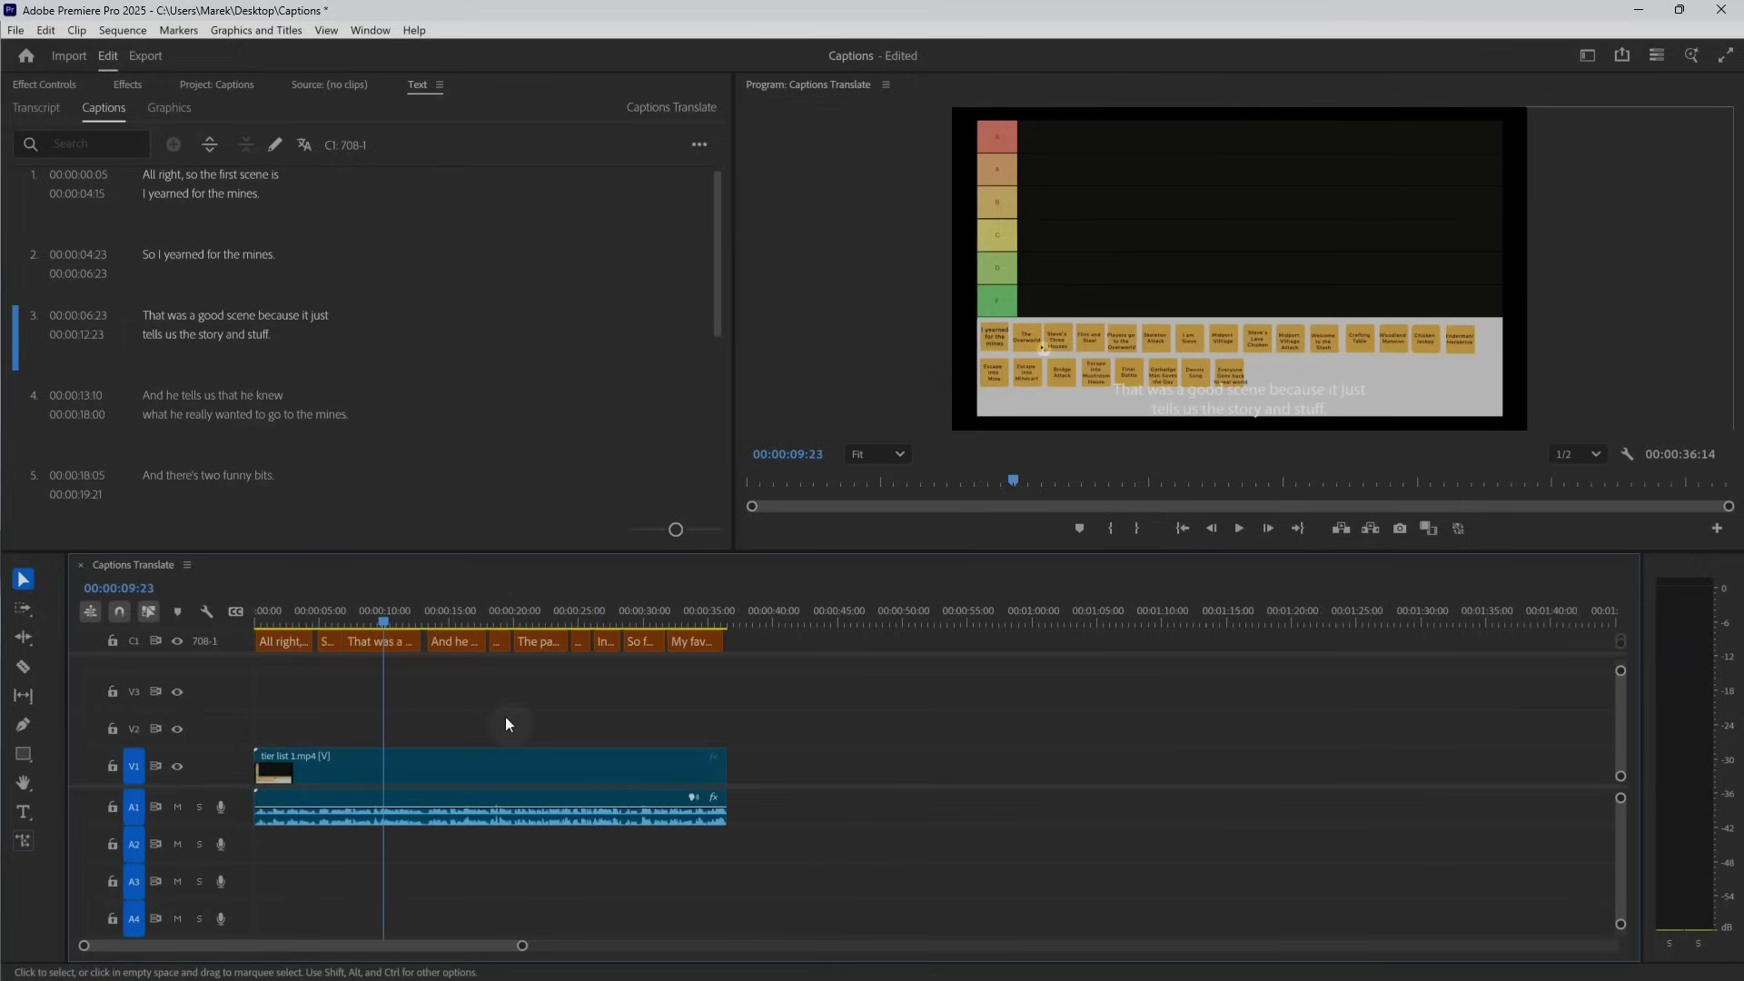
right_click(241, 914)
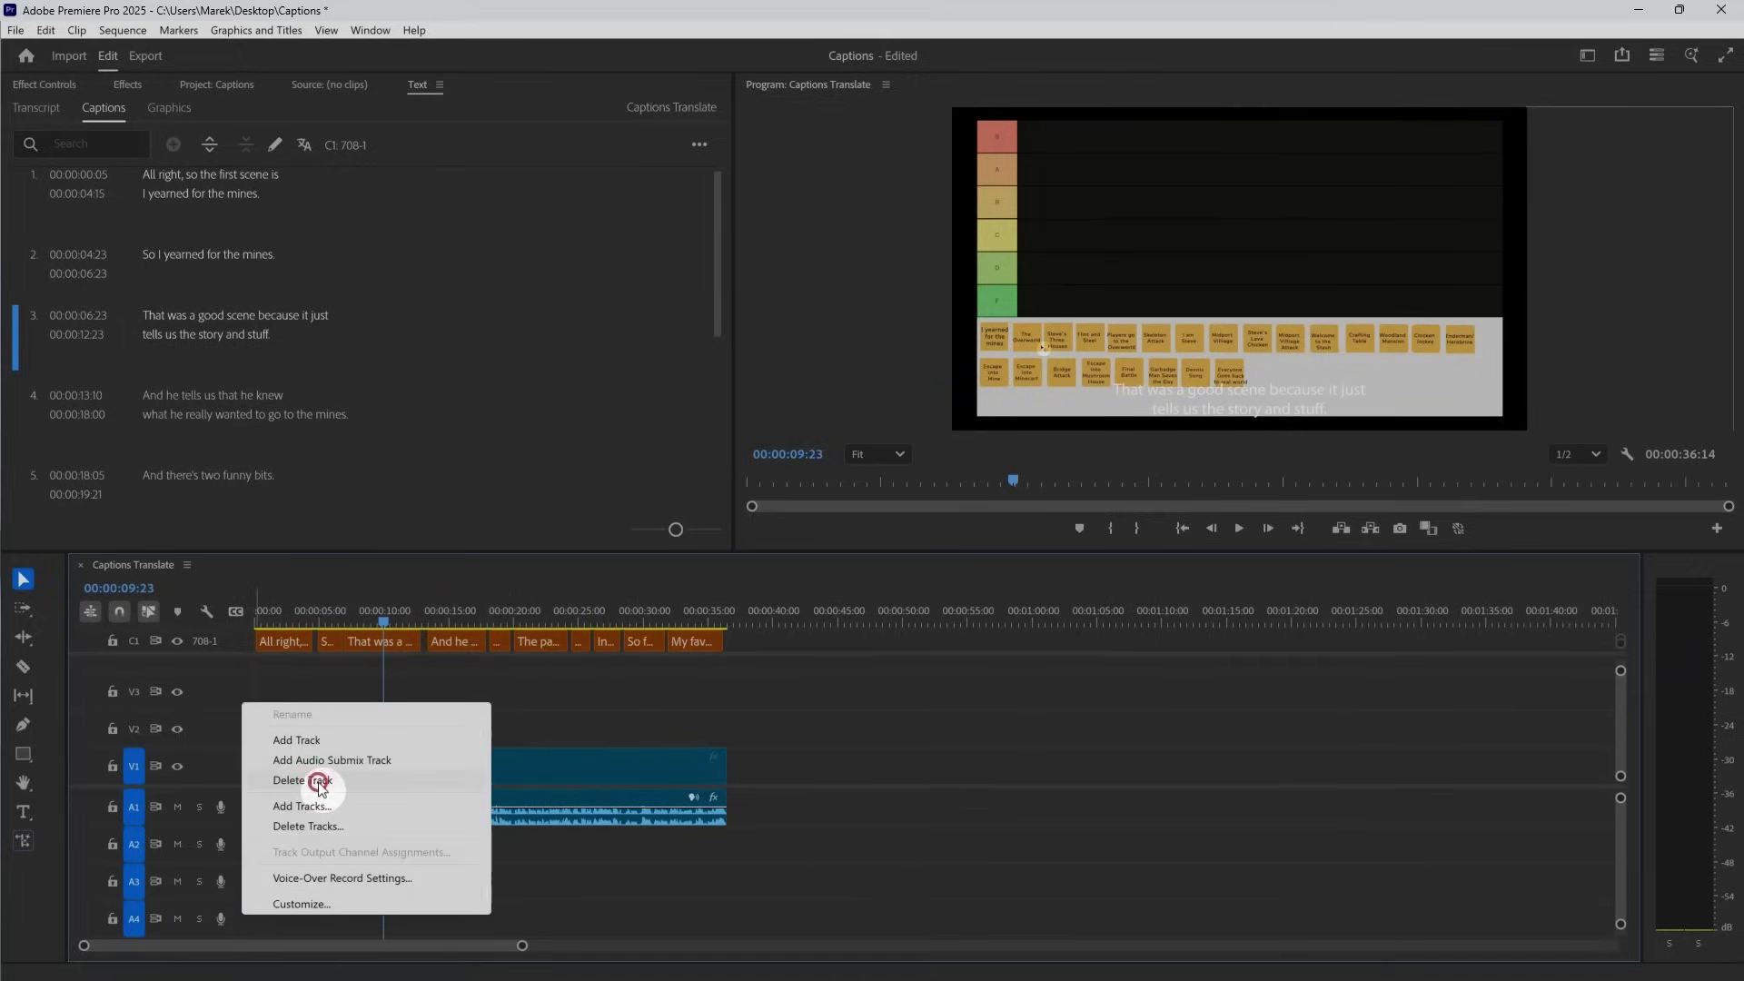
click(320, 783)
right_click(233, 881)
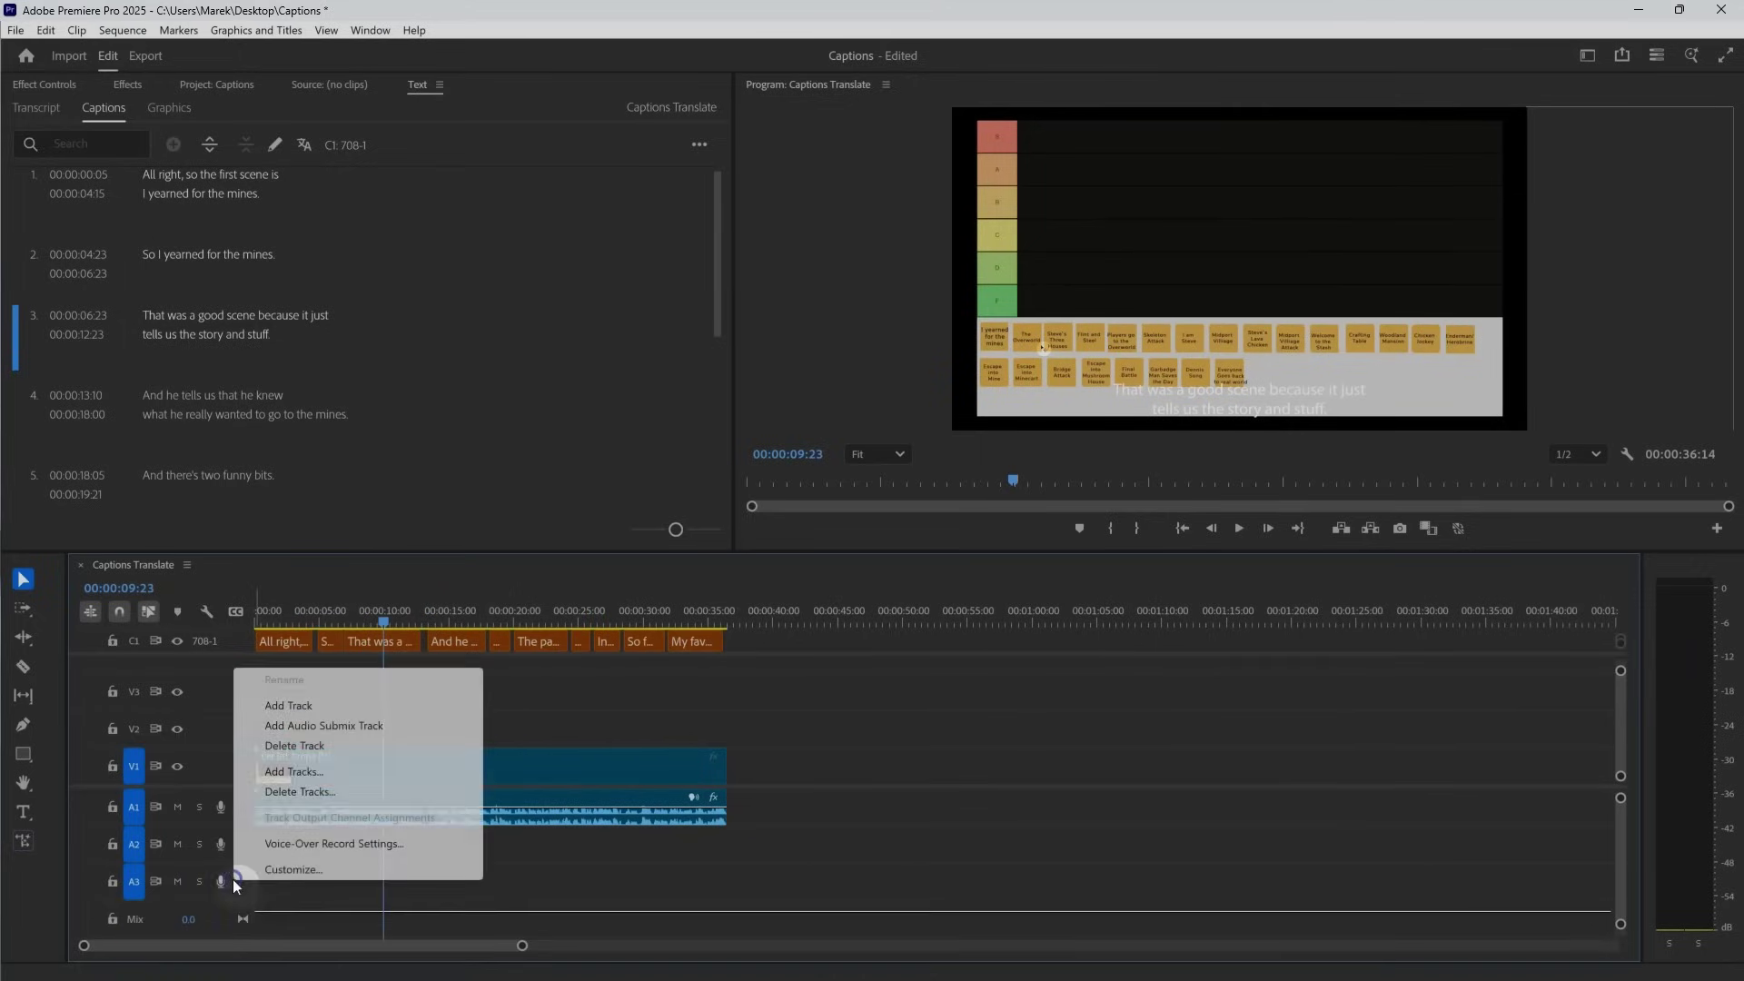
click(321, 743)
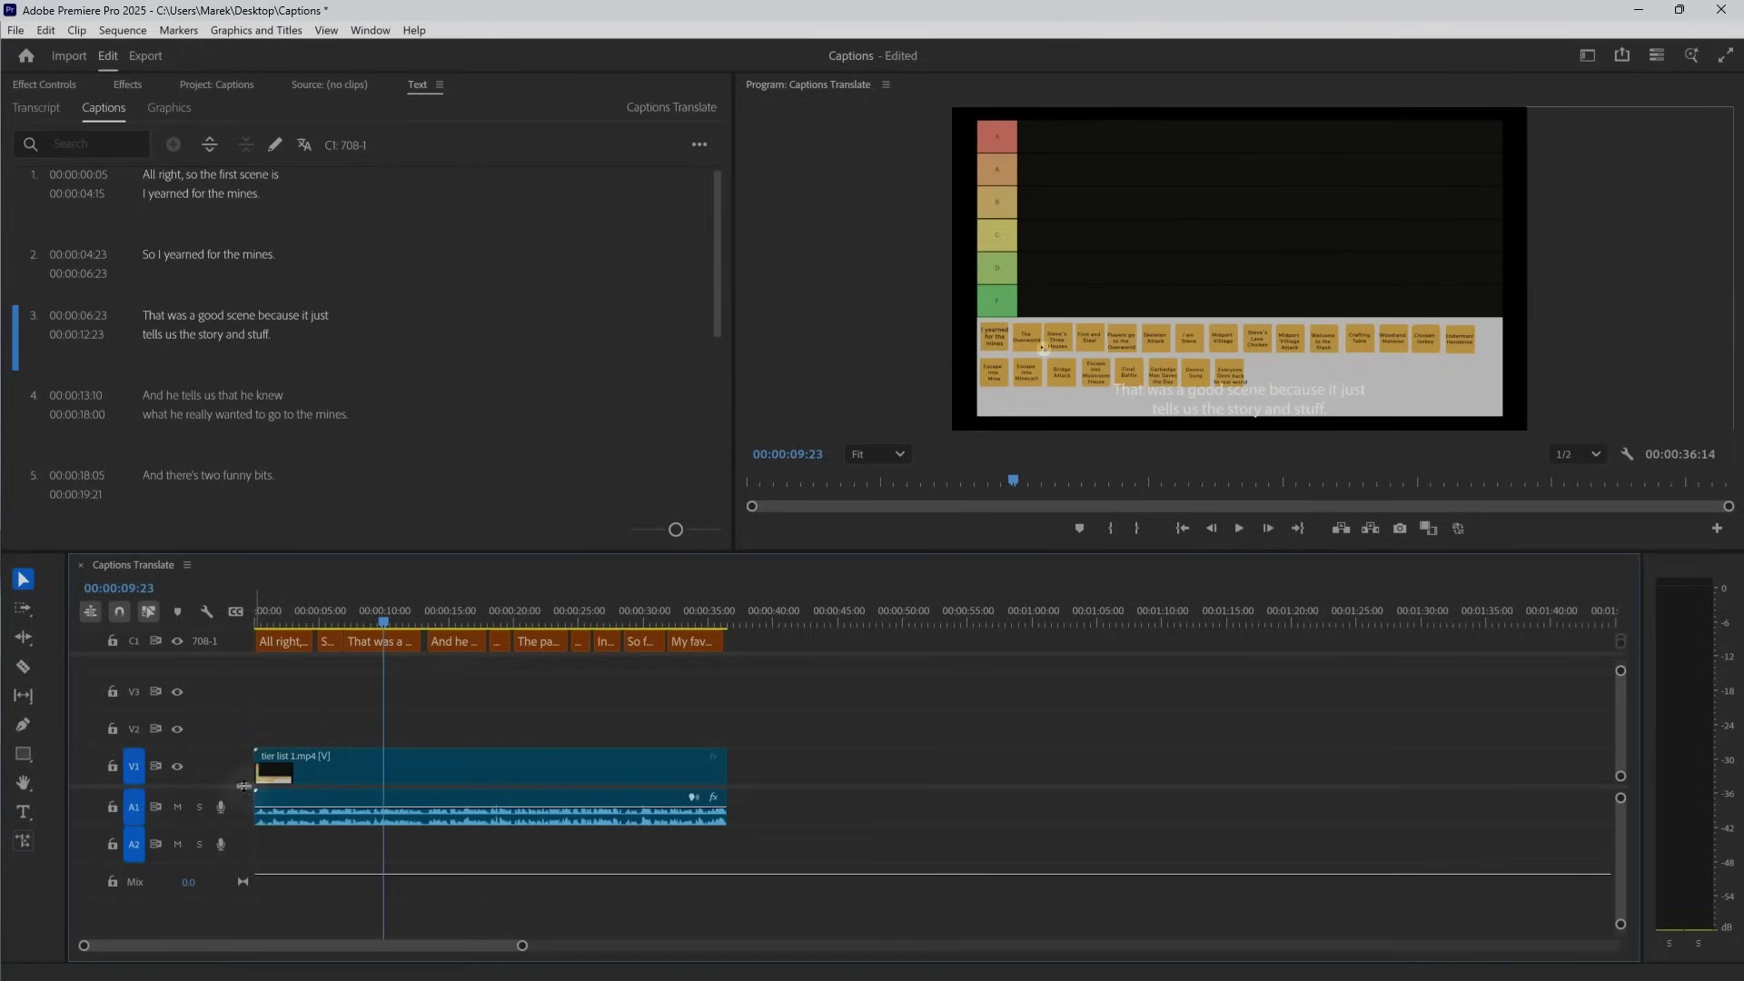
right_click(228, 691)
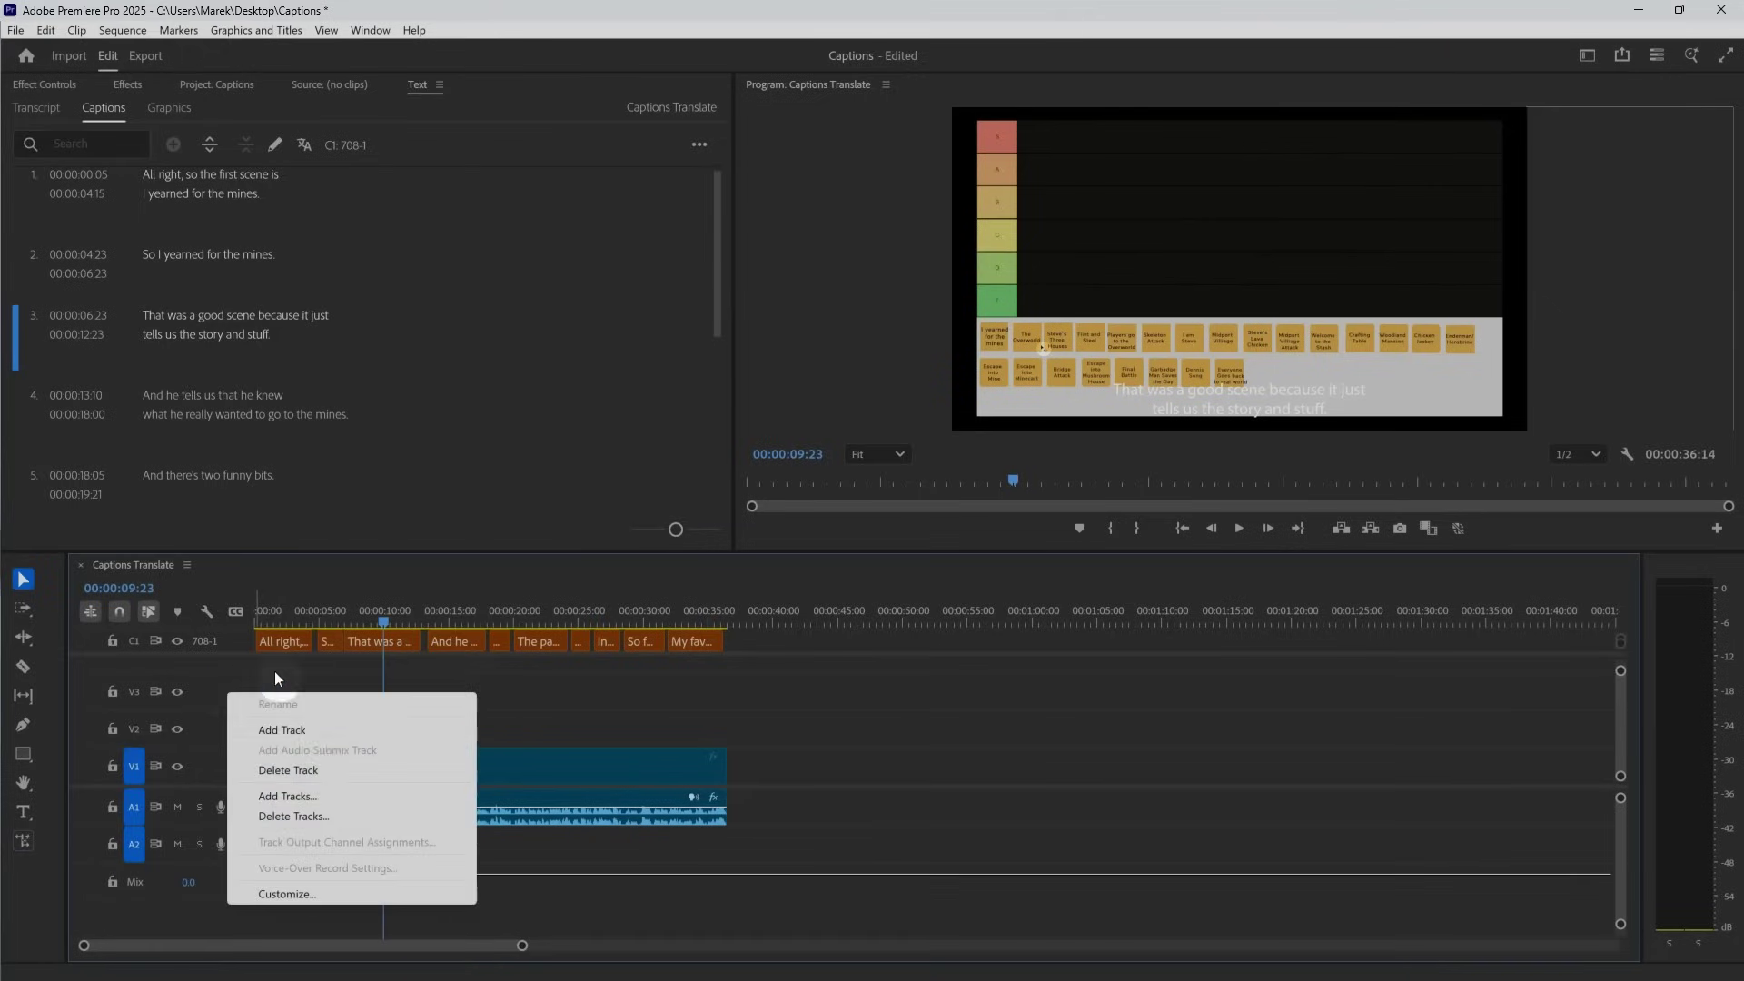
click(320, 774)
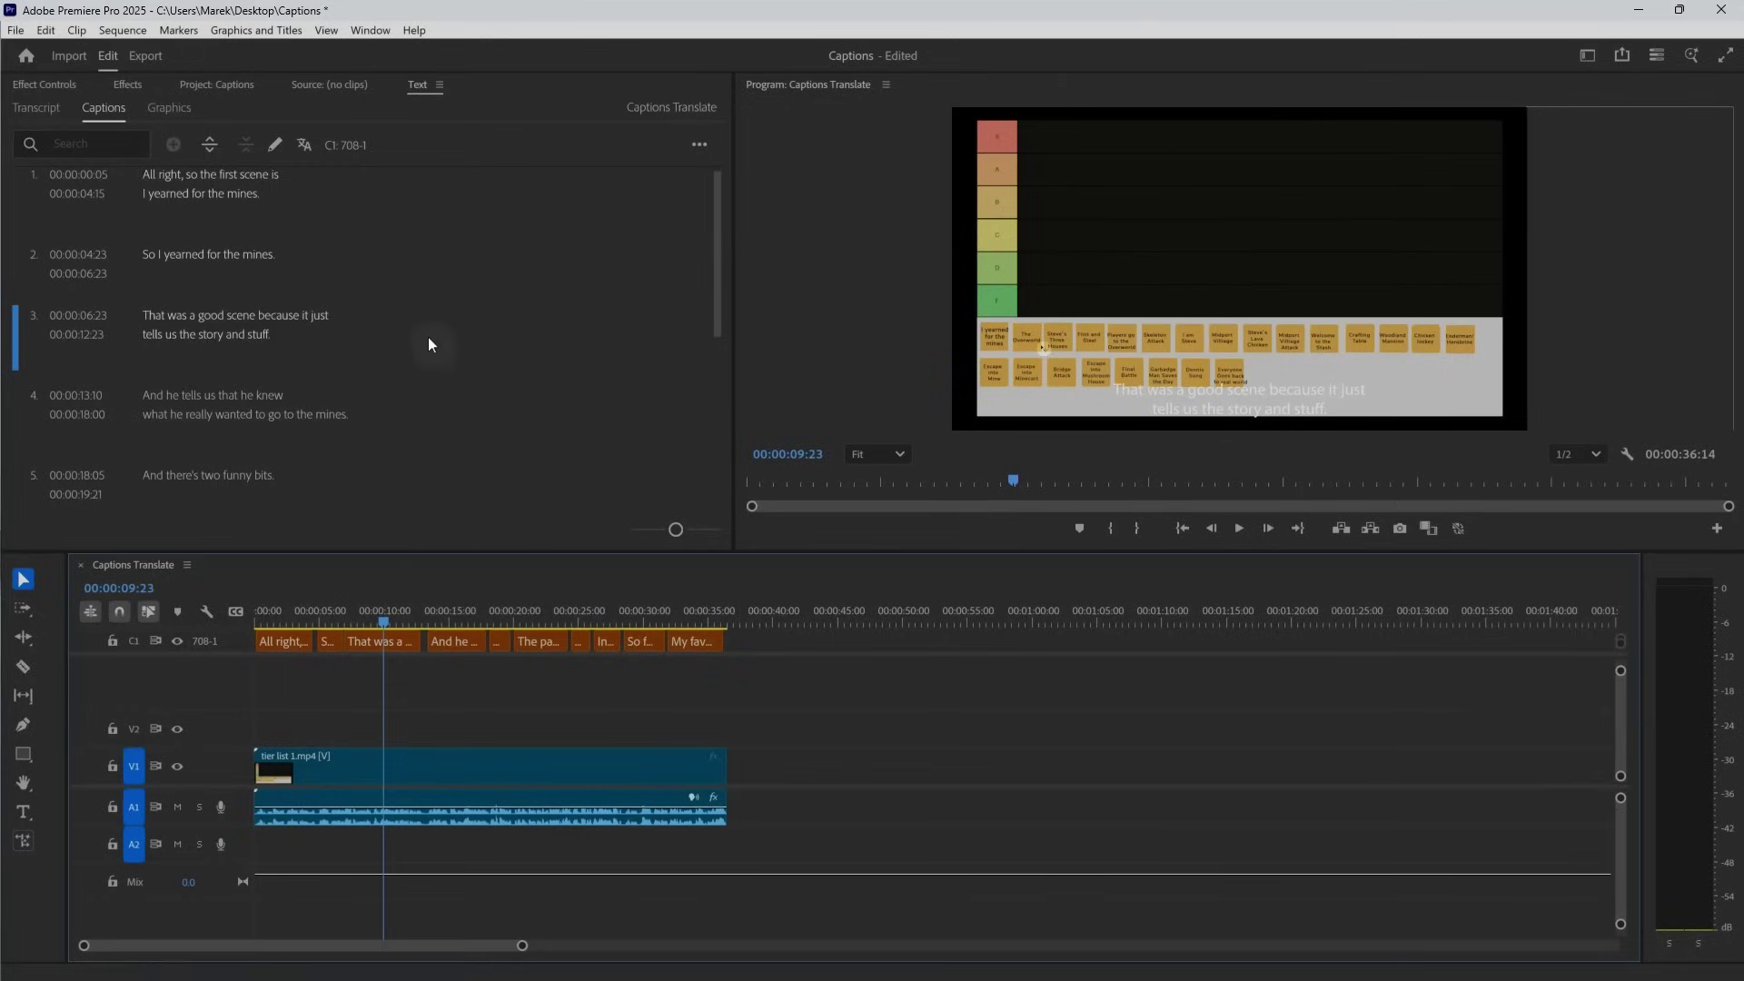
Start translating the English captions and choose Polish as the target language
click(303, 149)
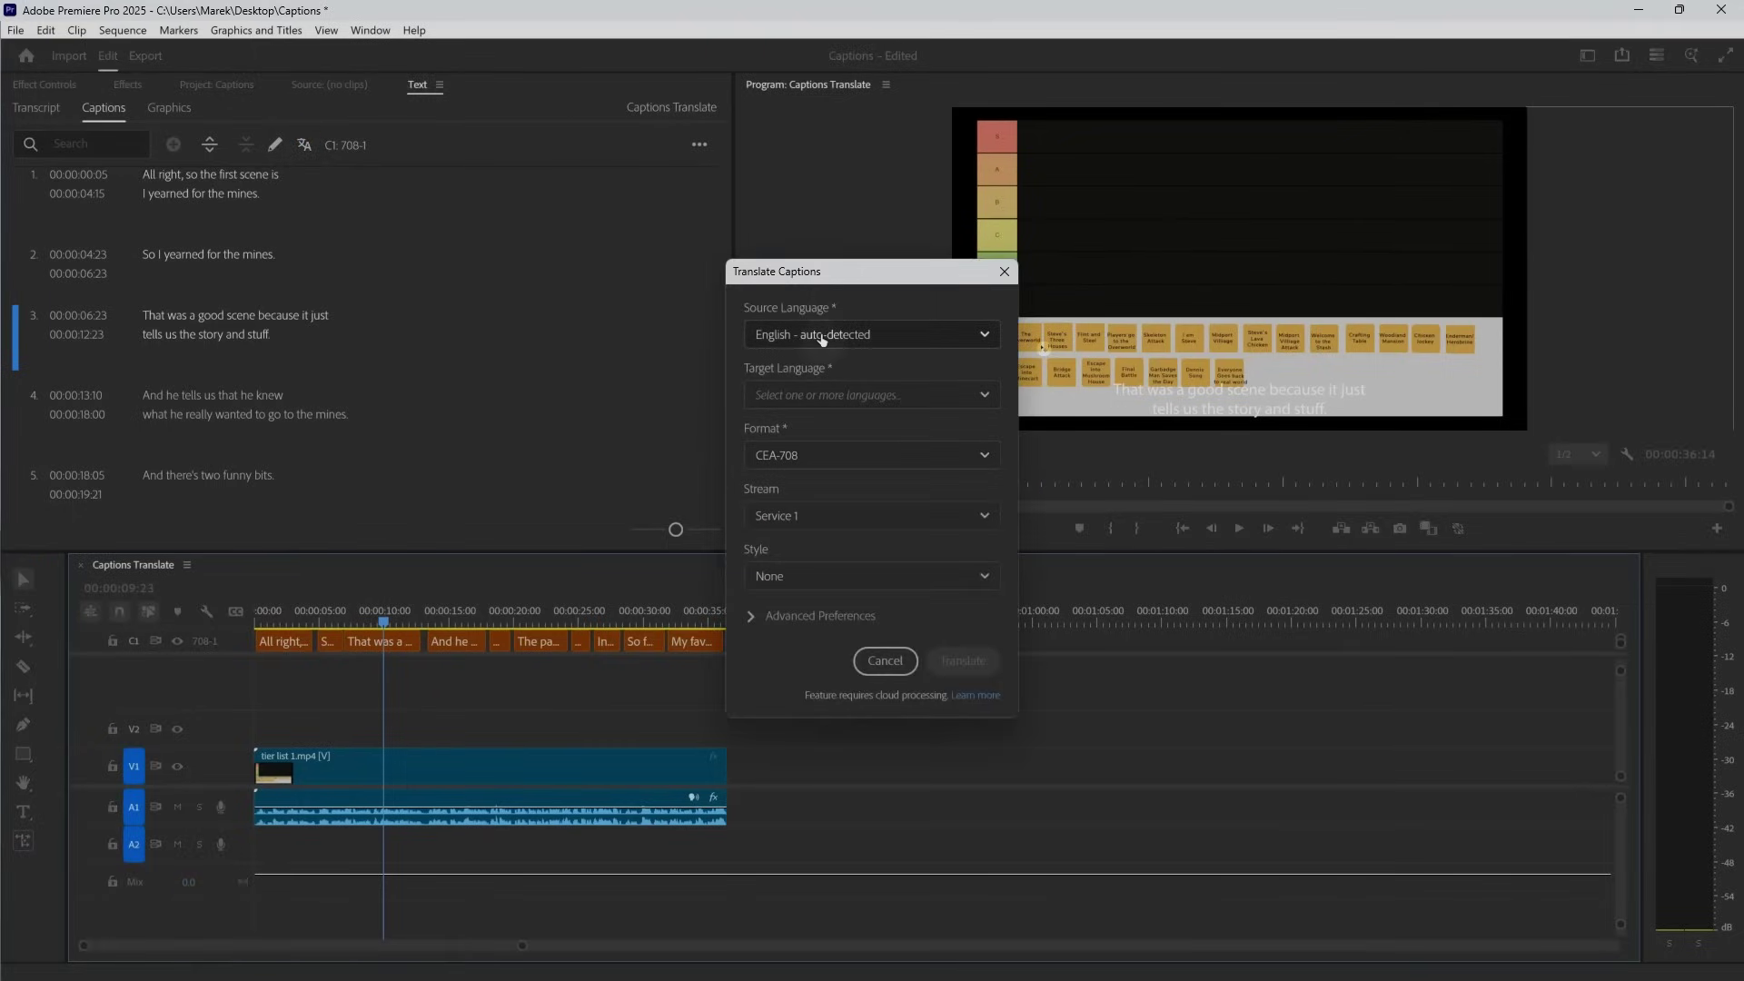
click(984, 398)
scroll(880, 449, down, 2)
scroll(874, 465, down, 8)
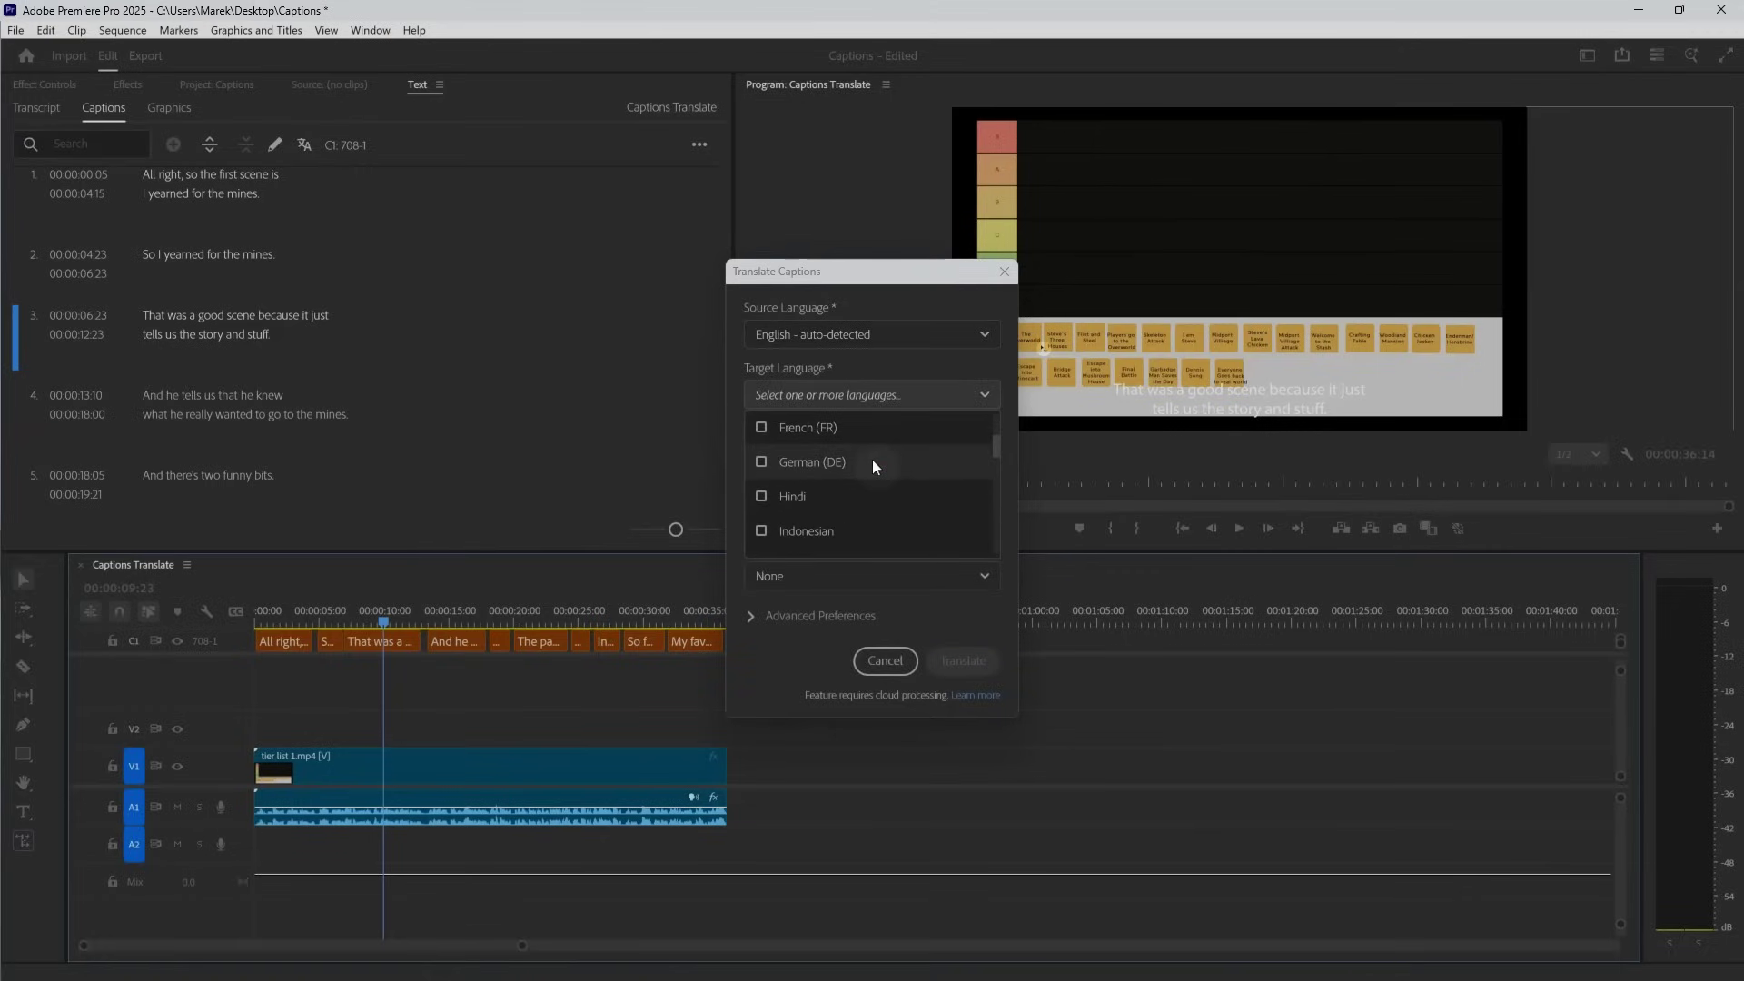
scroll(874, 465, down, 3)
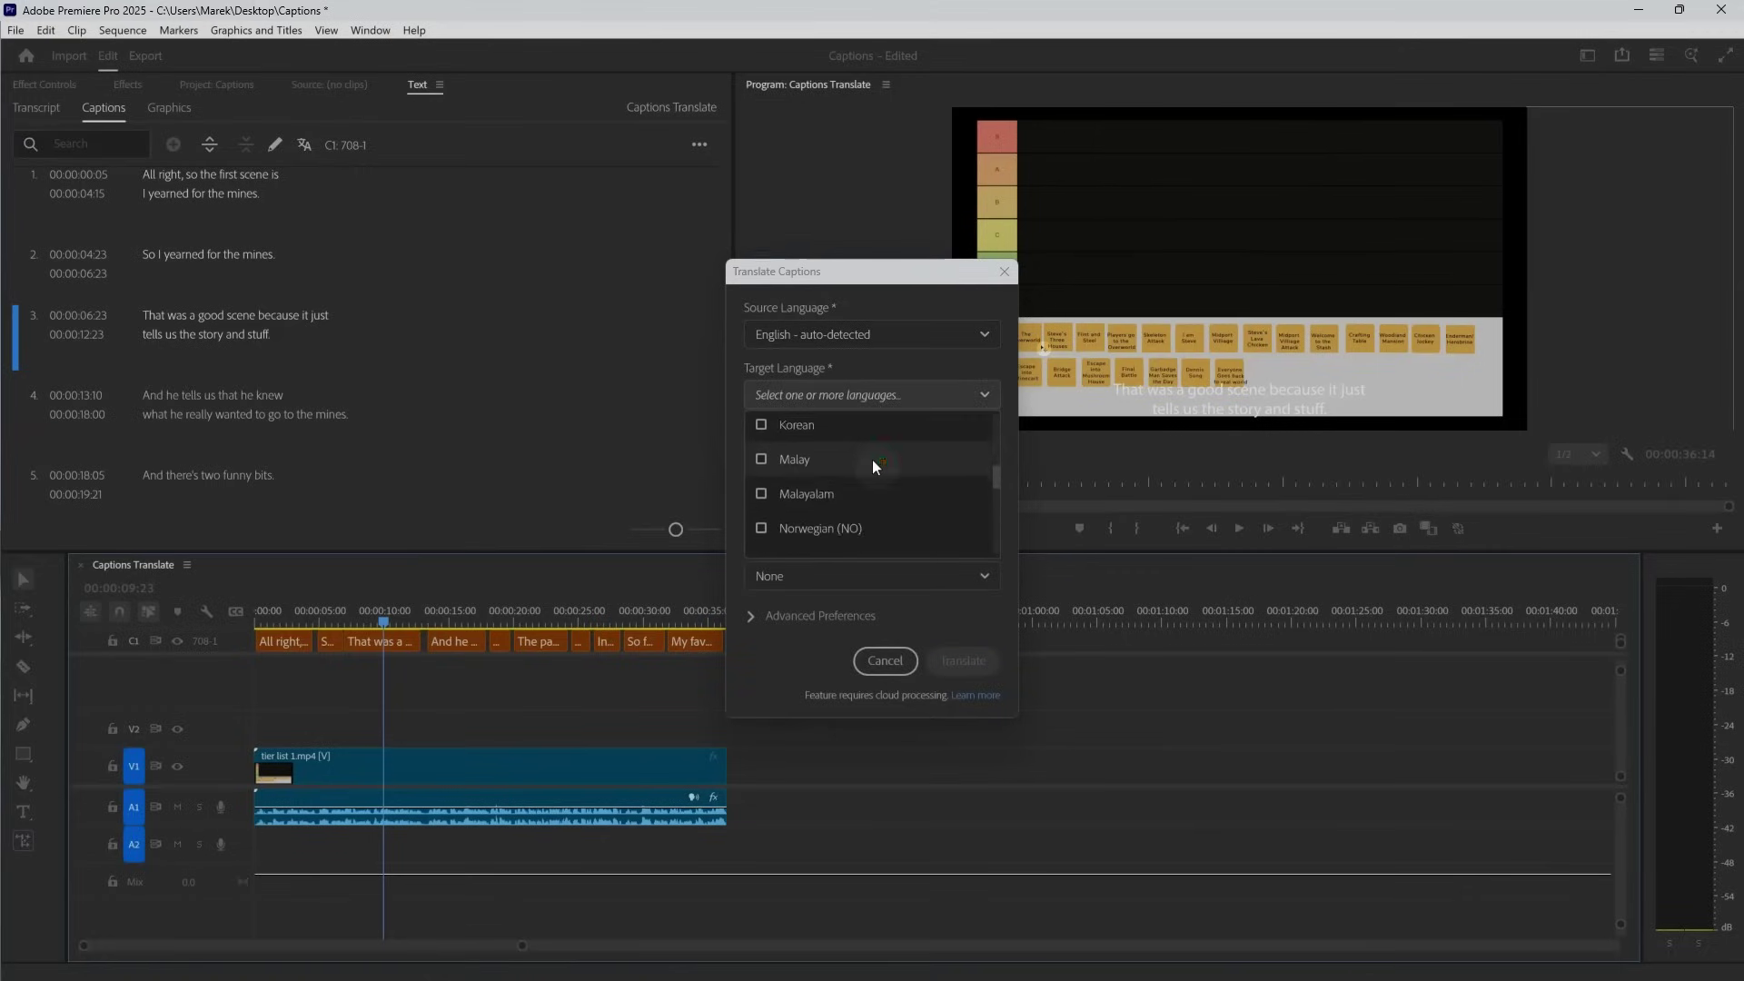
click(760, 487)
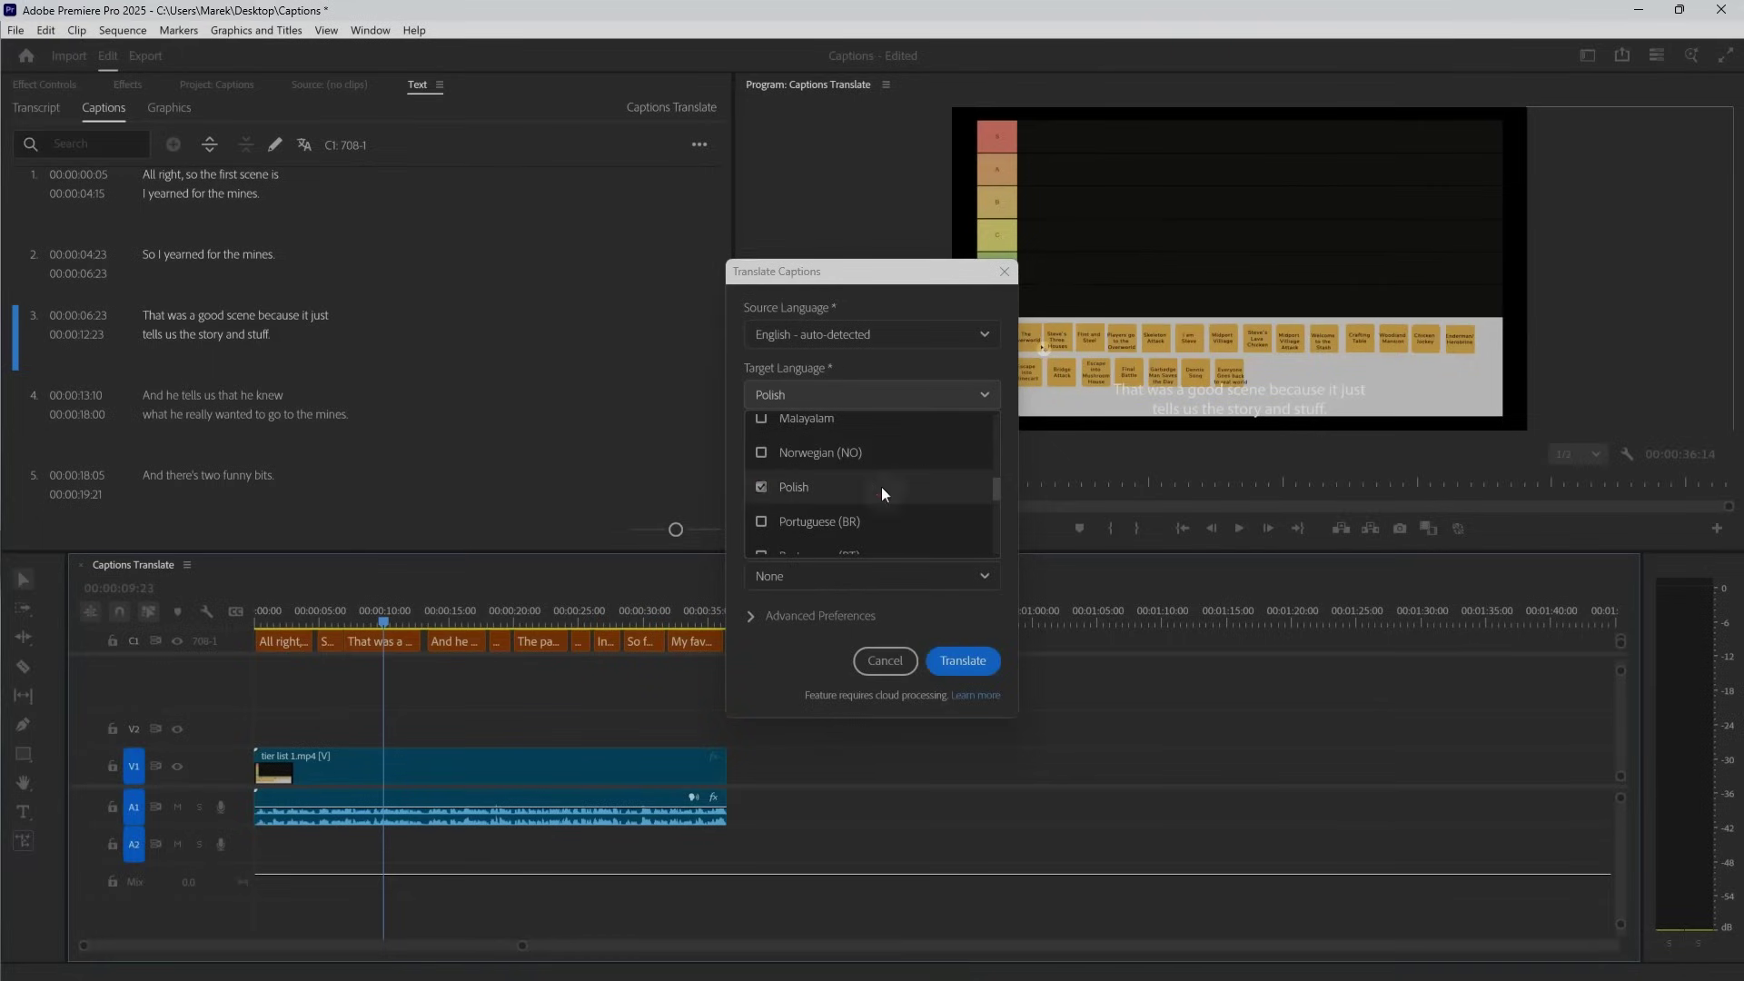
Look through the list of available target languages for the caption translation
scroll(896, 486, down, 6)
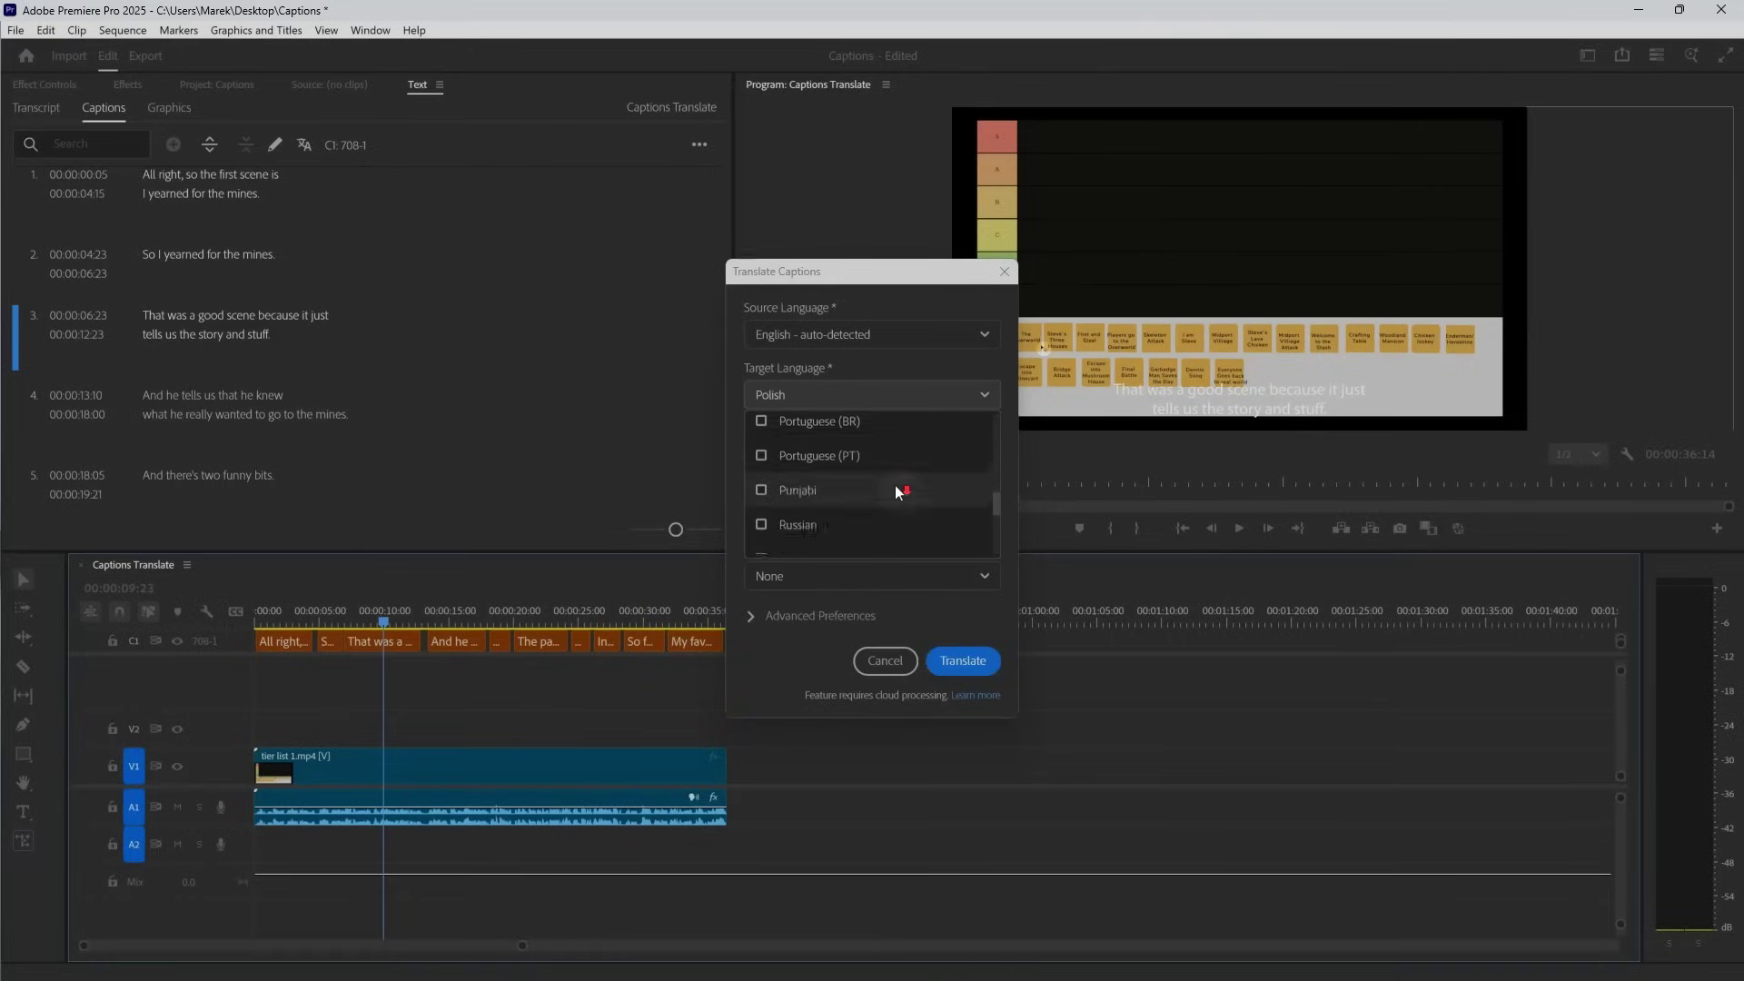
scroll(896, 485, down, 3)
scroll(896, 485, up, 2)
scroll(896, 485, up, 5)
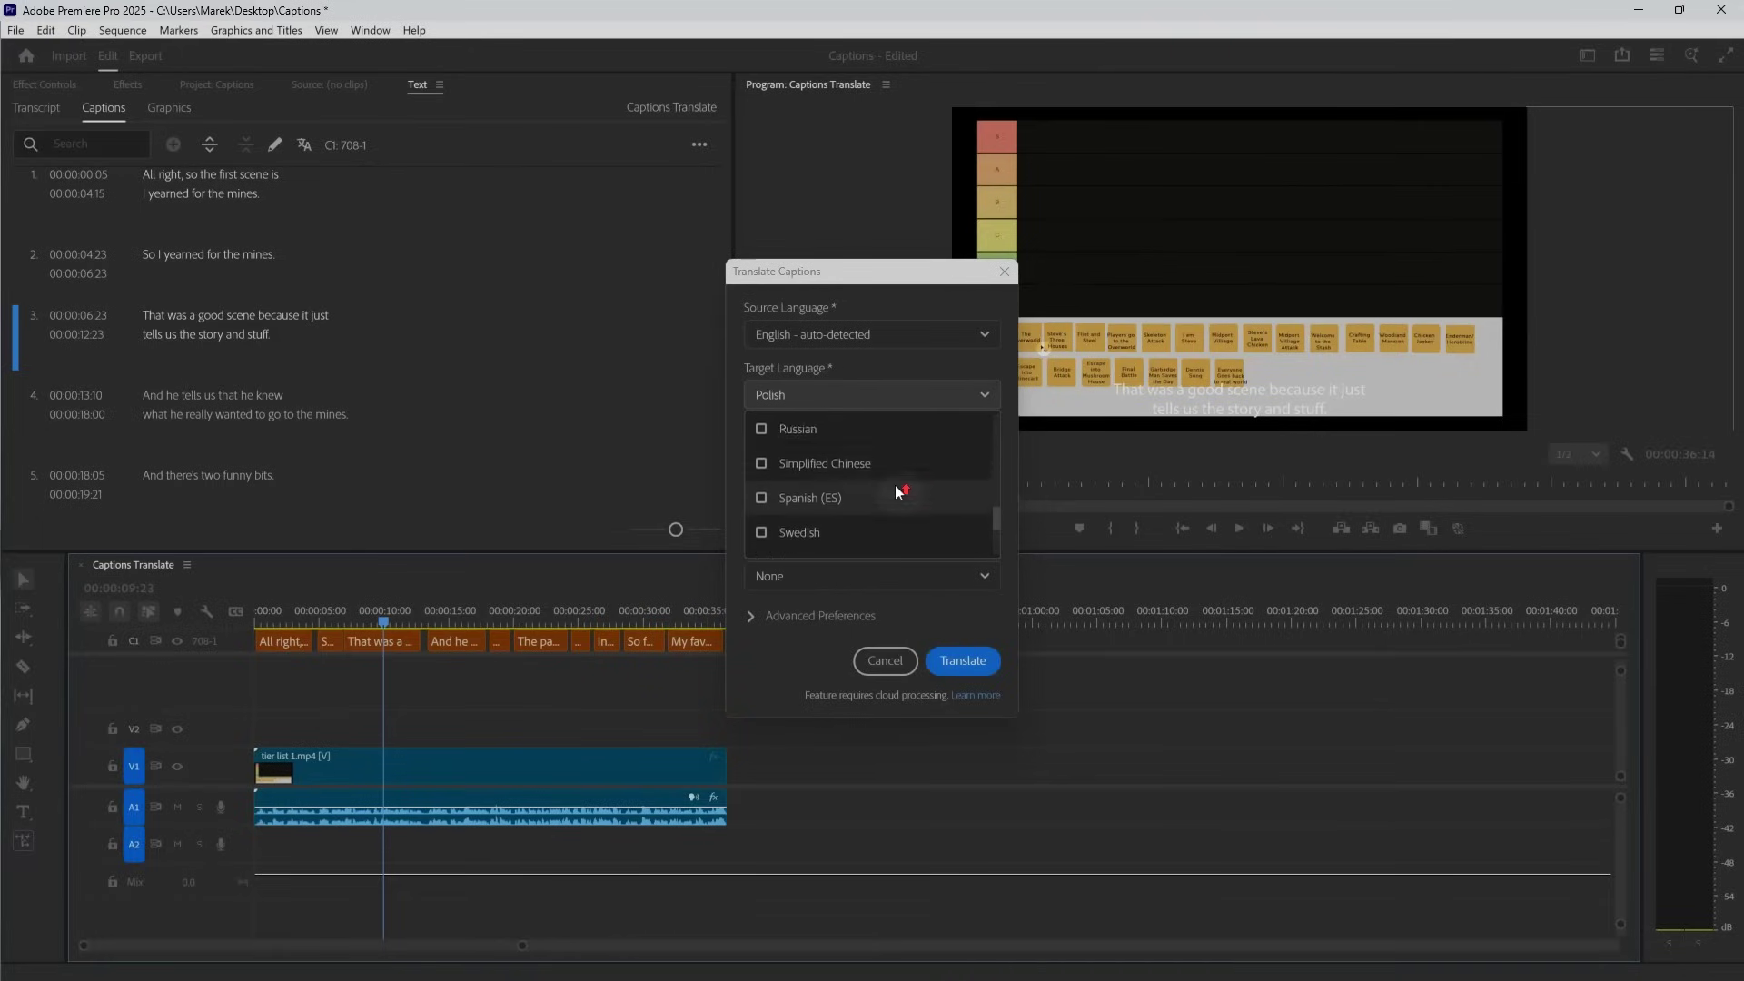
scroll(896, 485, up, 6)
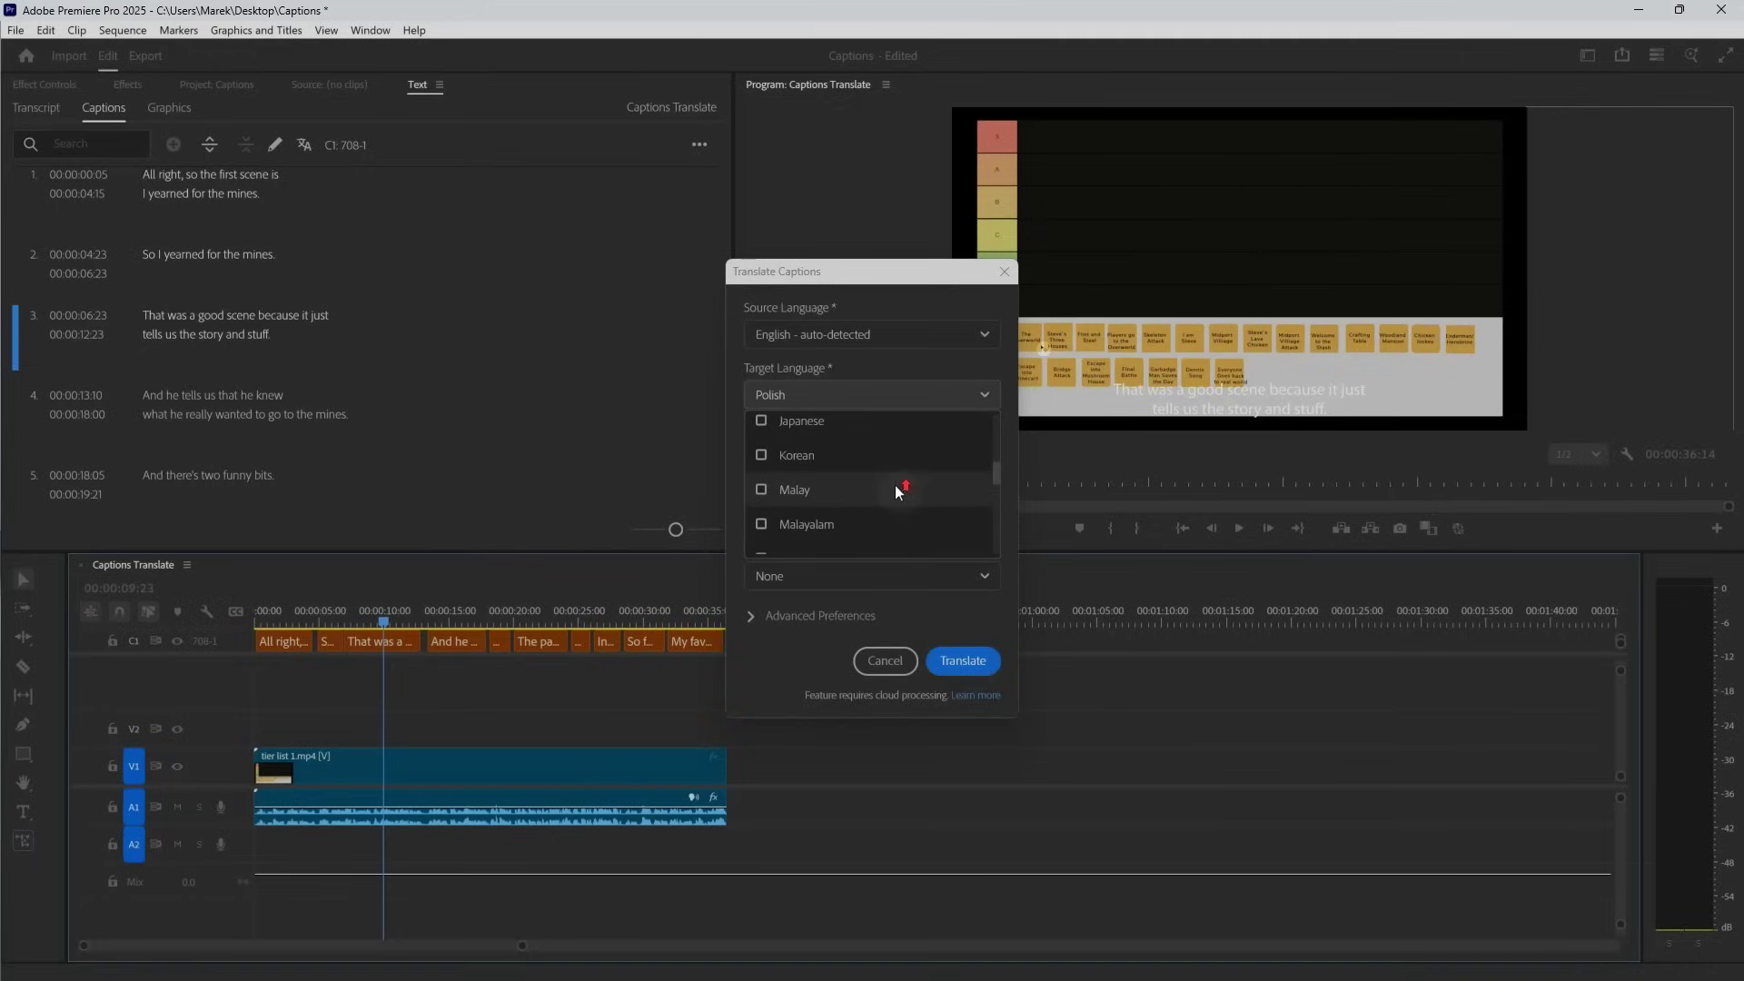
scroll(896, 485, up, 8)
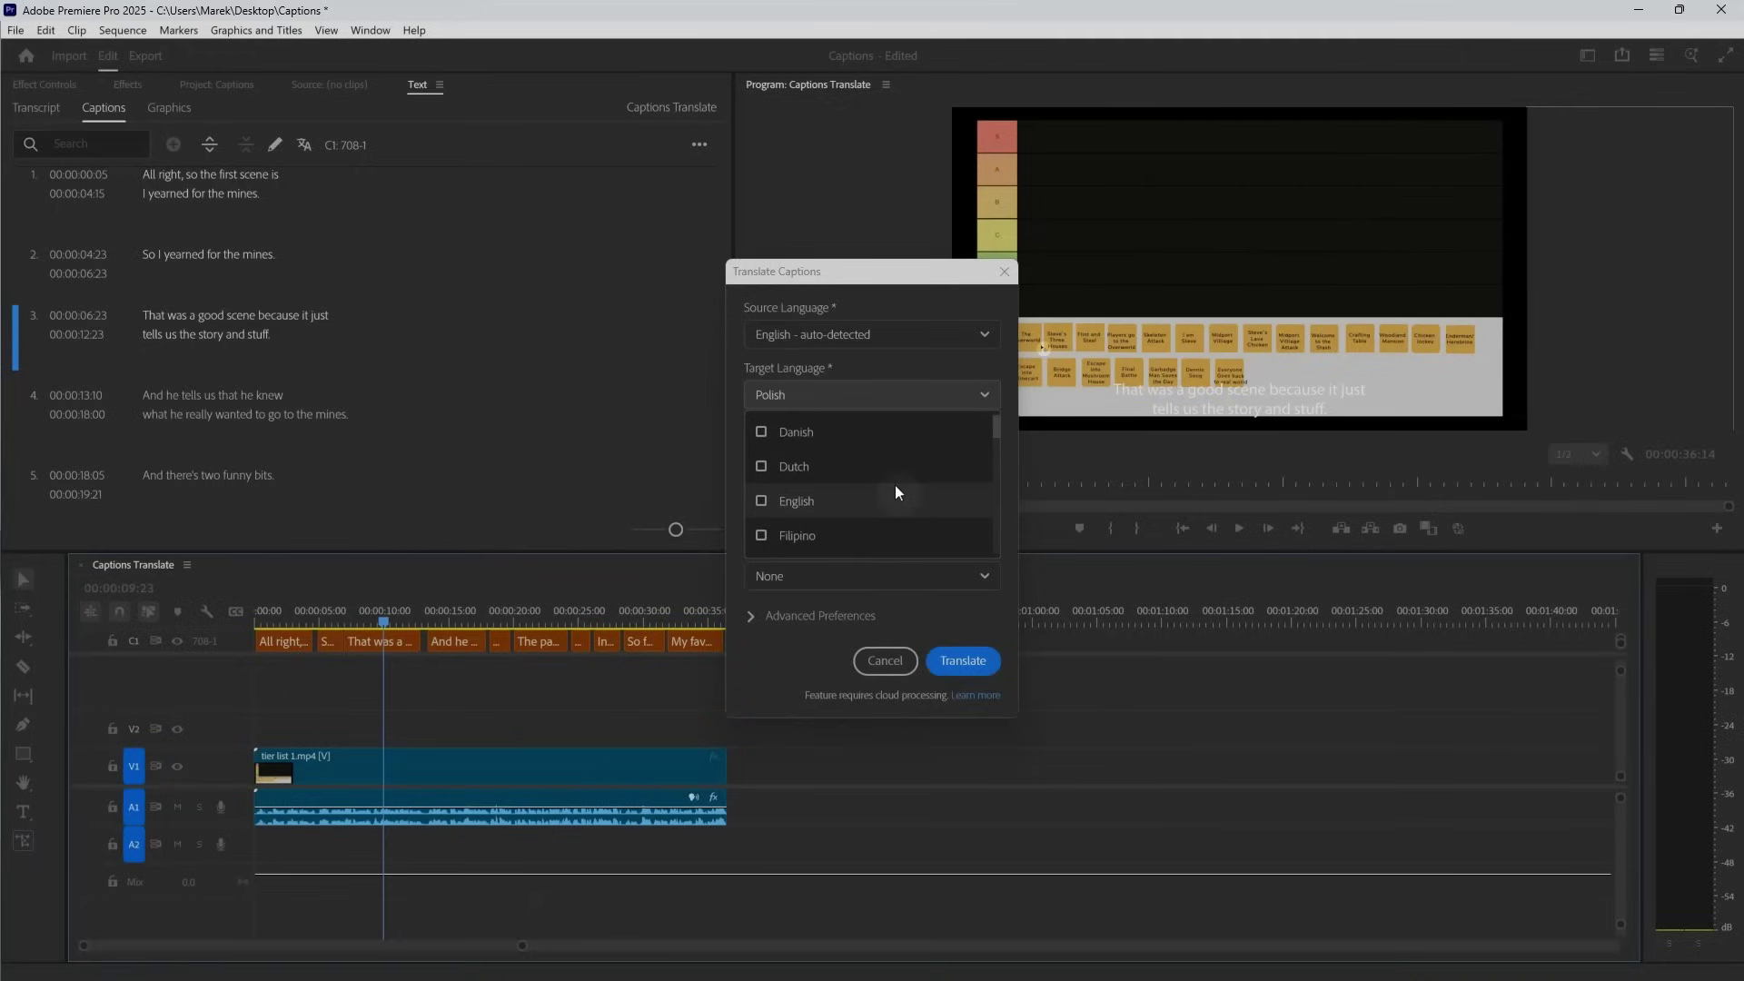
scroll(895, 491, down, 3)
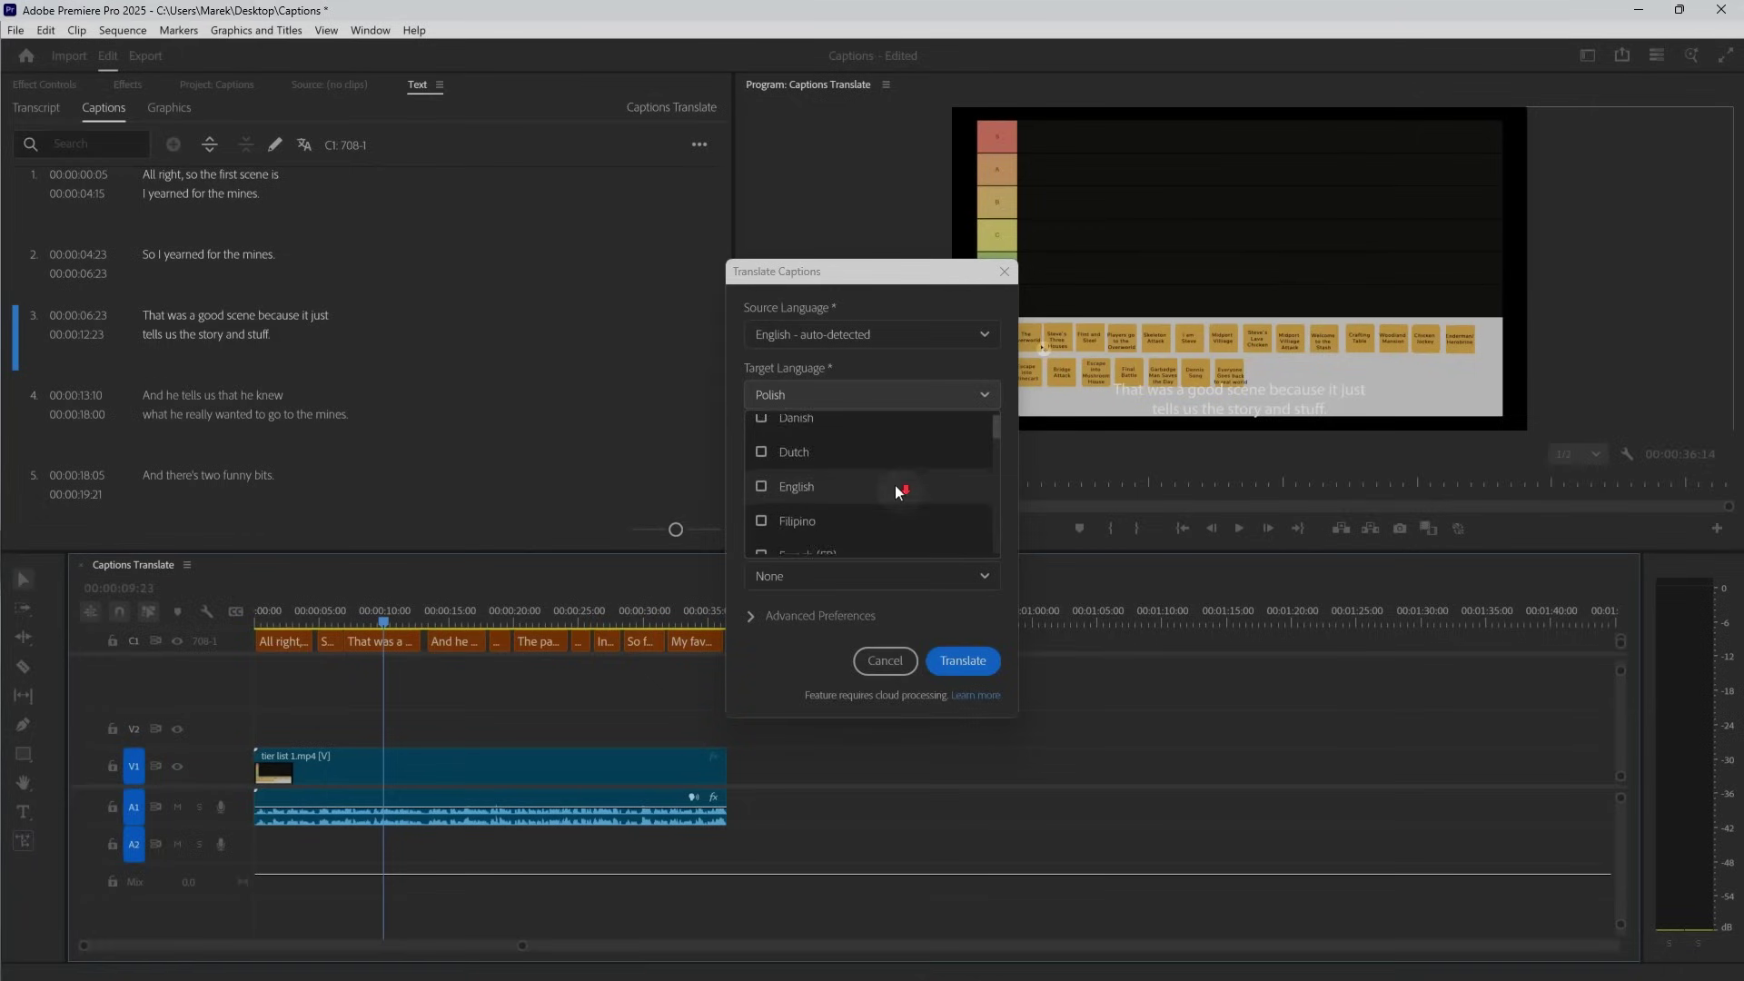
scroll(896, 485, down, 2)
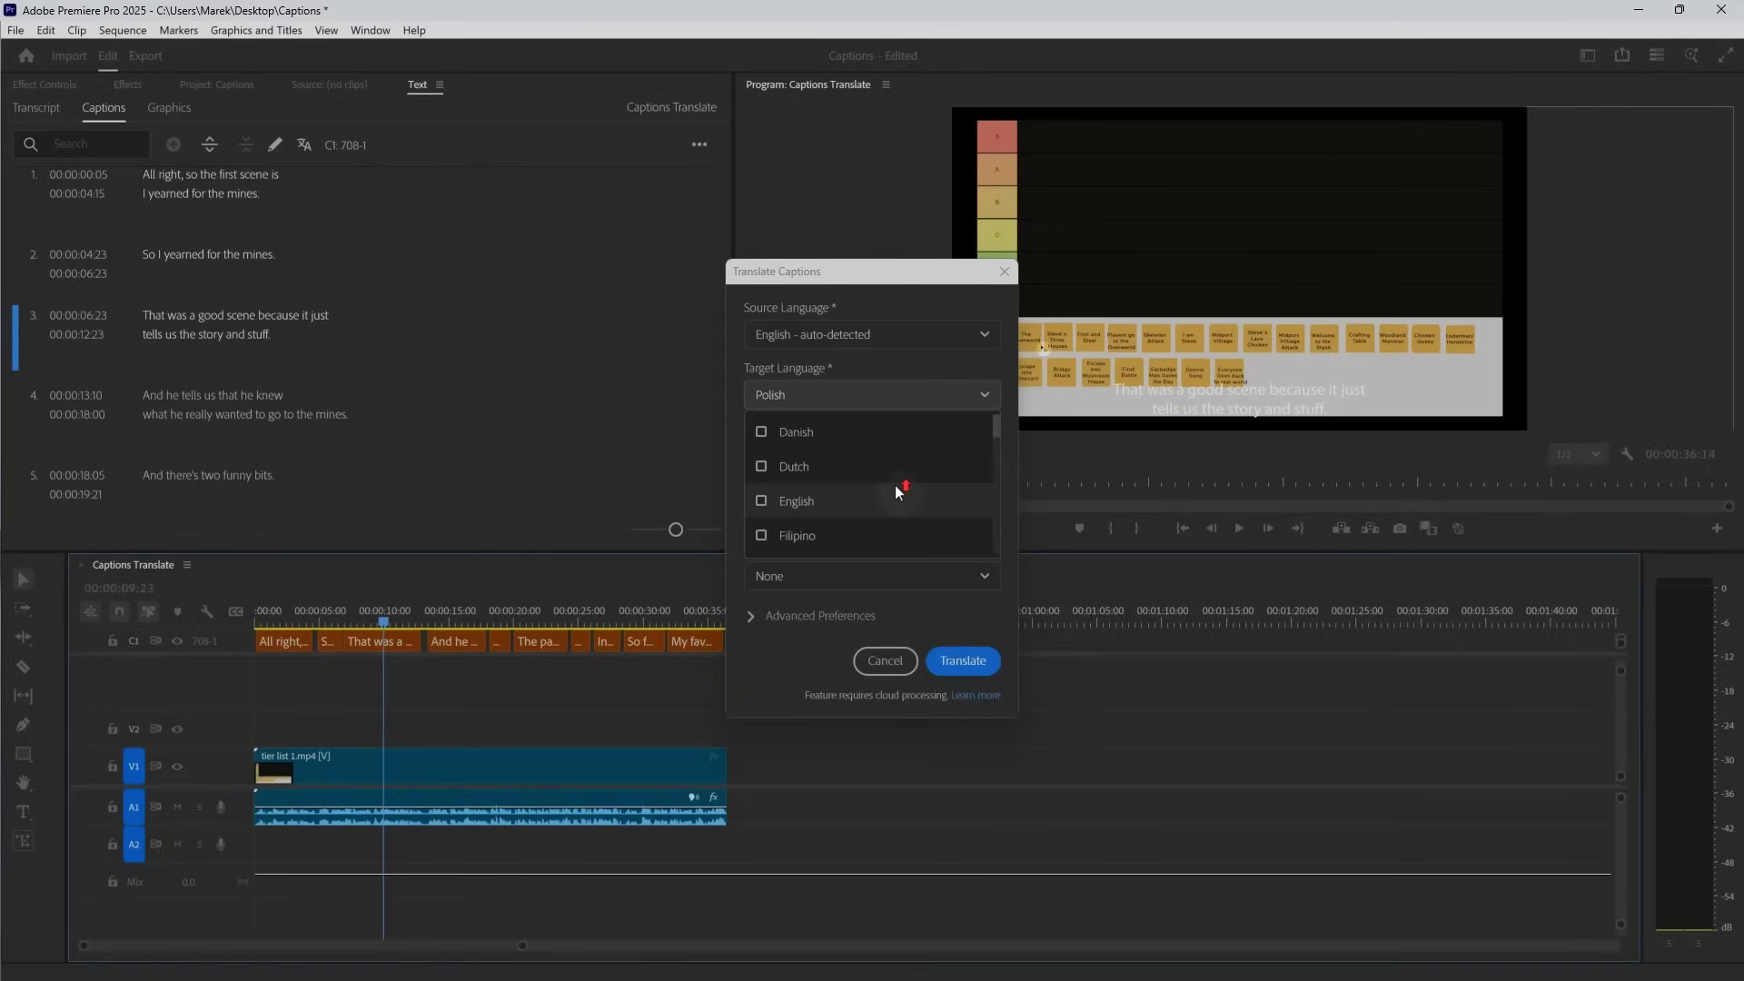
scroll(895, 486, down, 8)
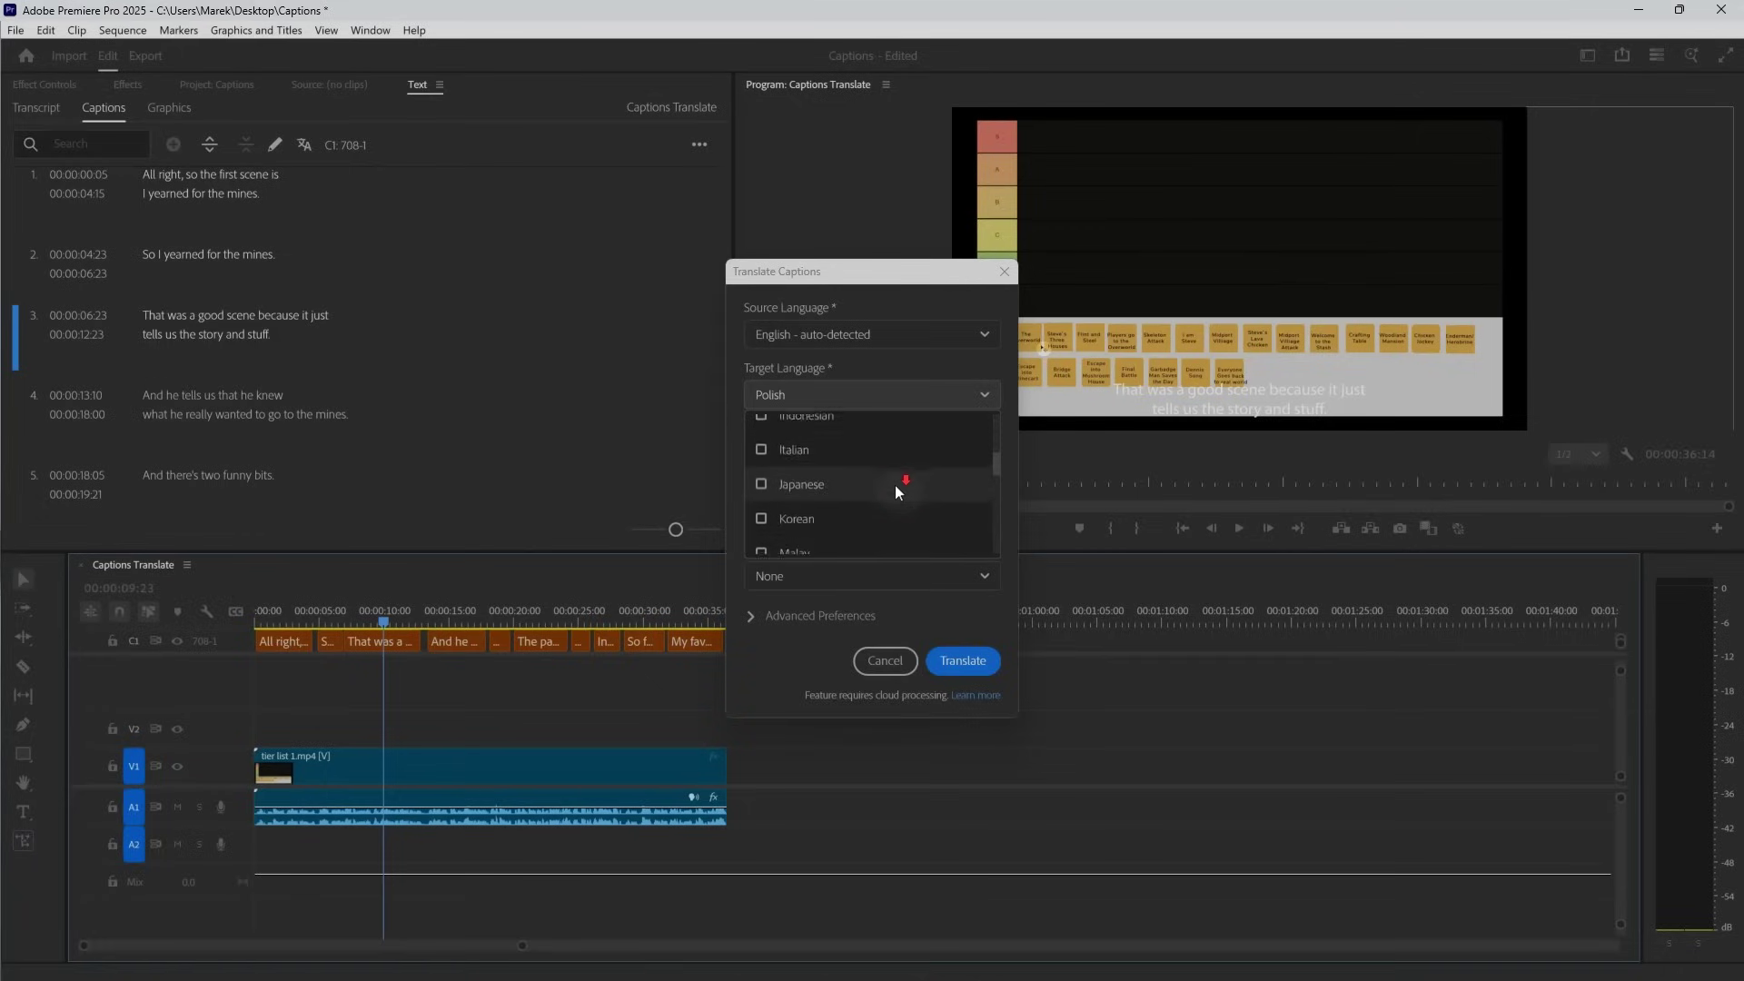
scroll(896, 485, down, 1)
scroll(917, 545, down, 1)
Run the Polish caption translation in CEA-708 format with the Service 1 stream and no style
click(953, 628)
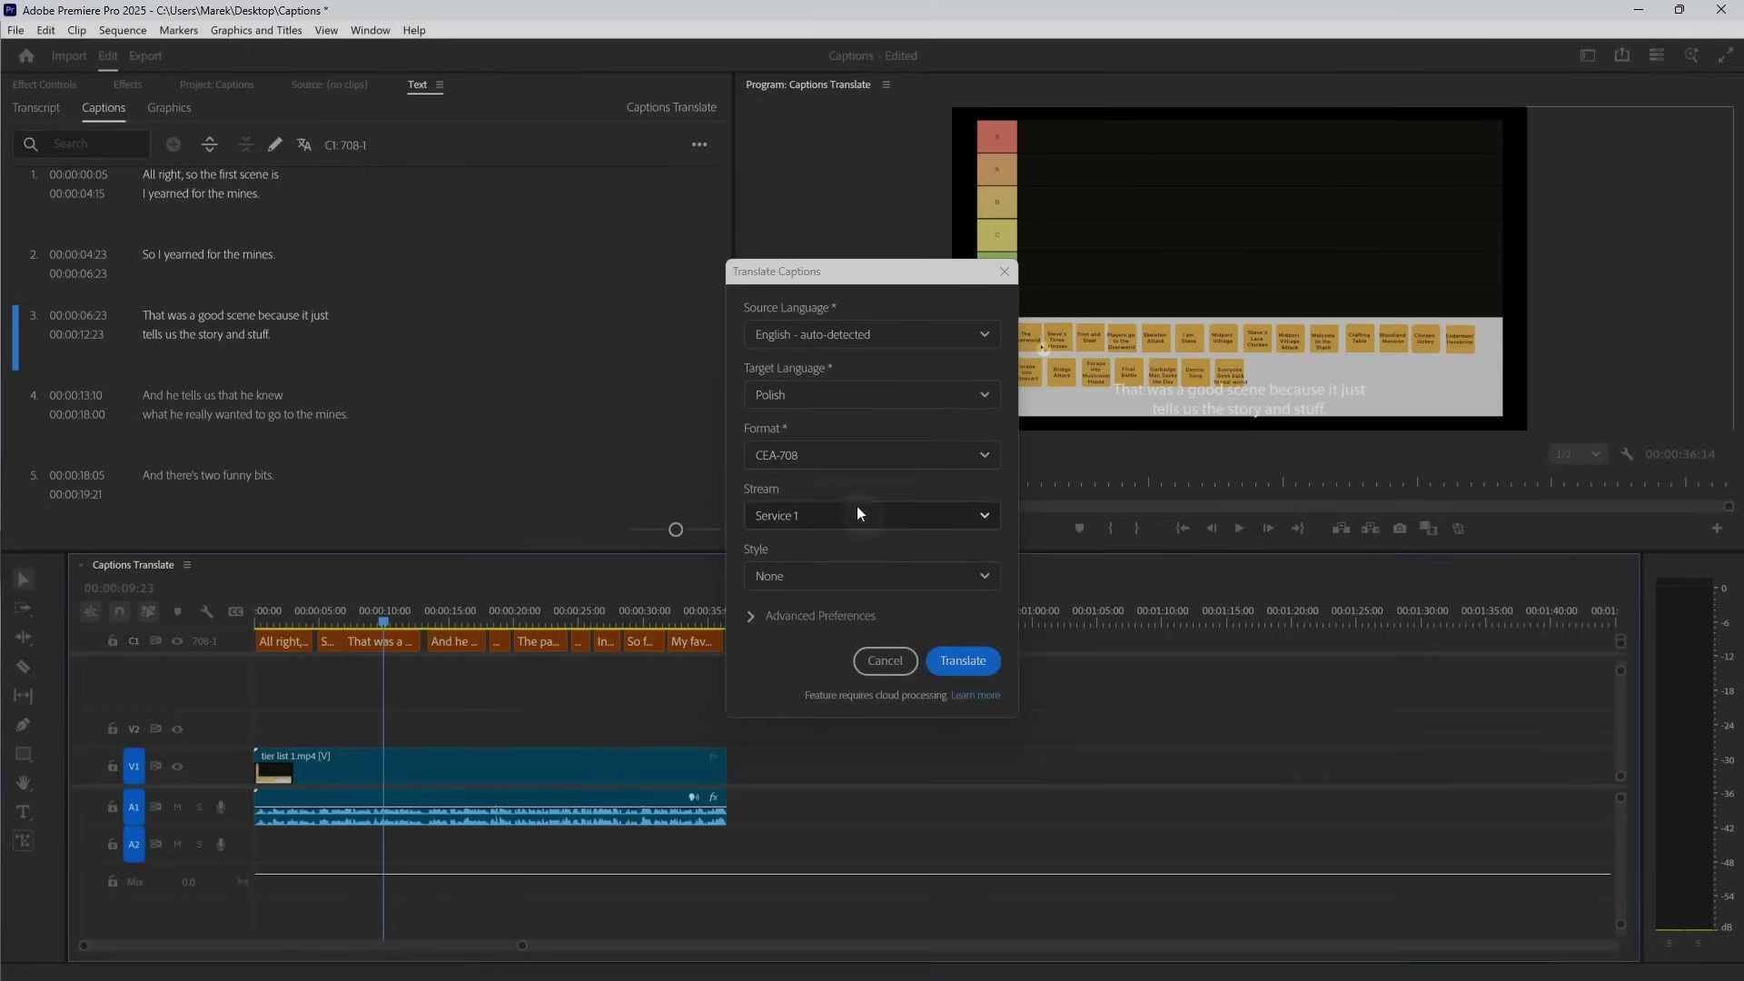
click(963, 661)
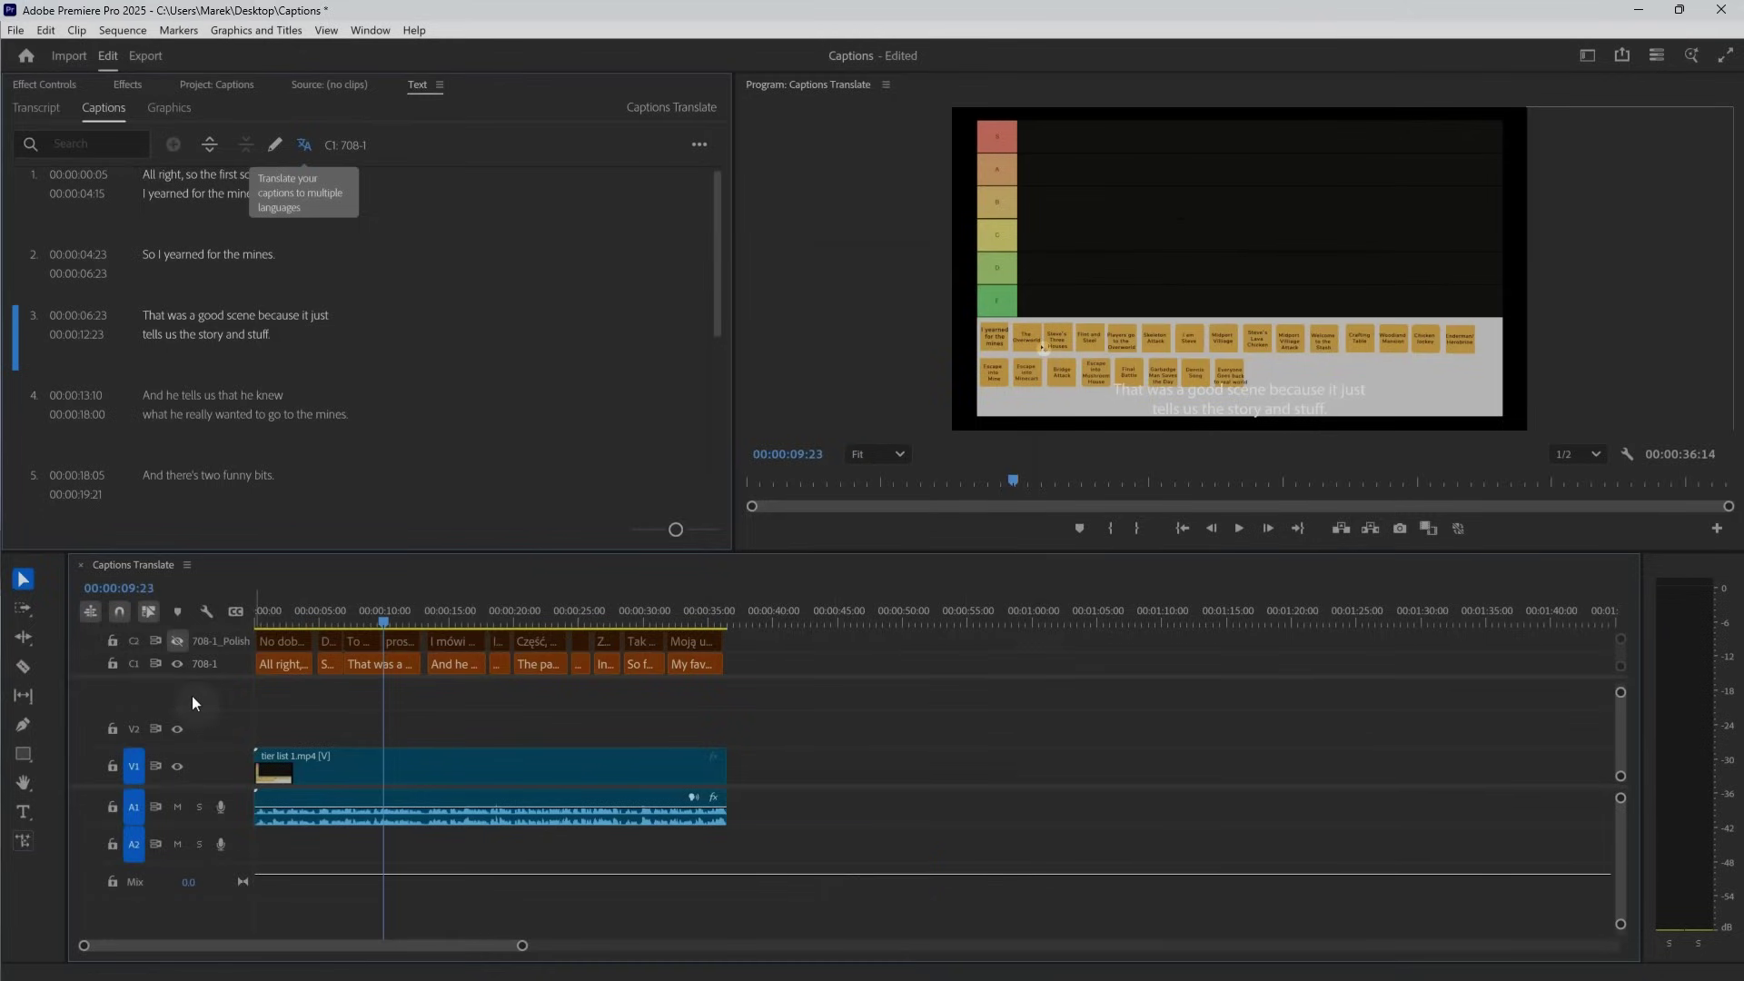
Review the Polish captions against the English ones by scrubbing through the sequence from the first caption to the last
click(270, 633)
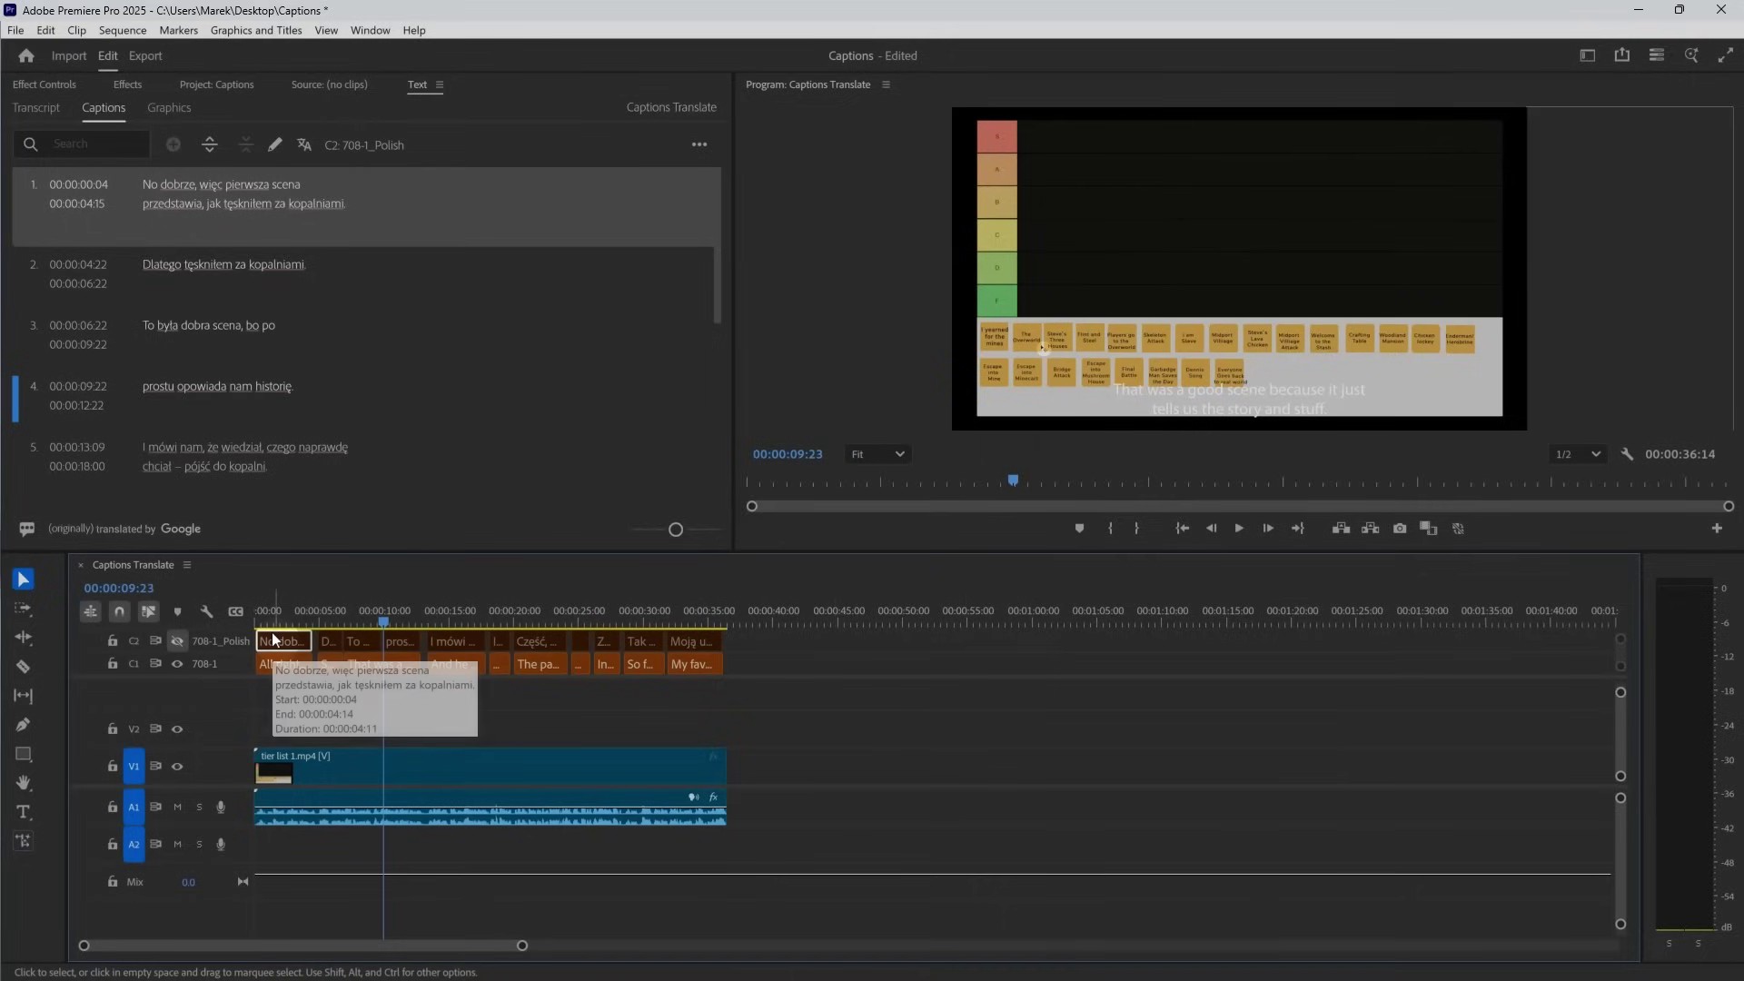
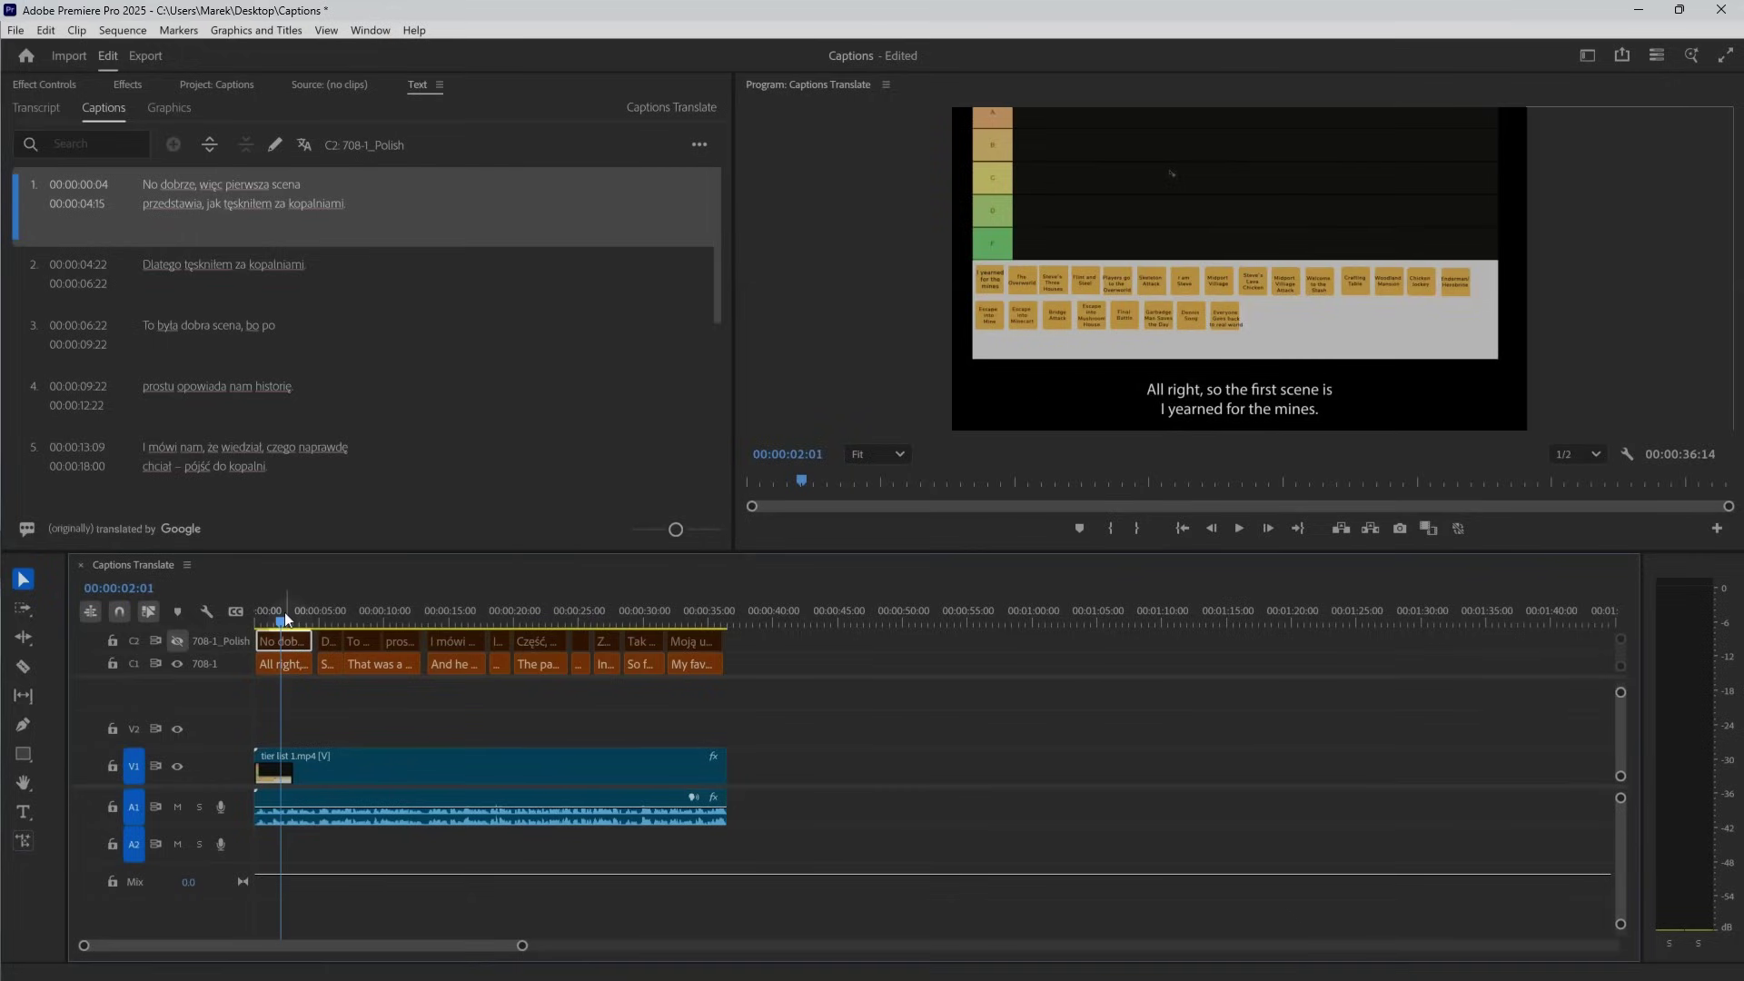
drag(285, 612, 331, 621)
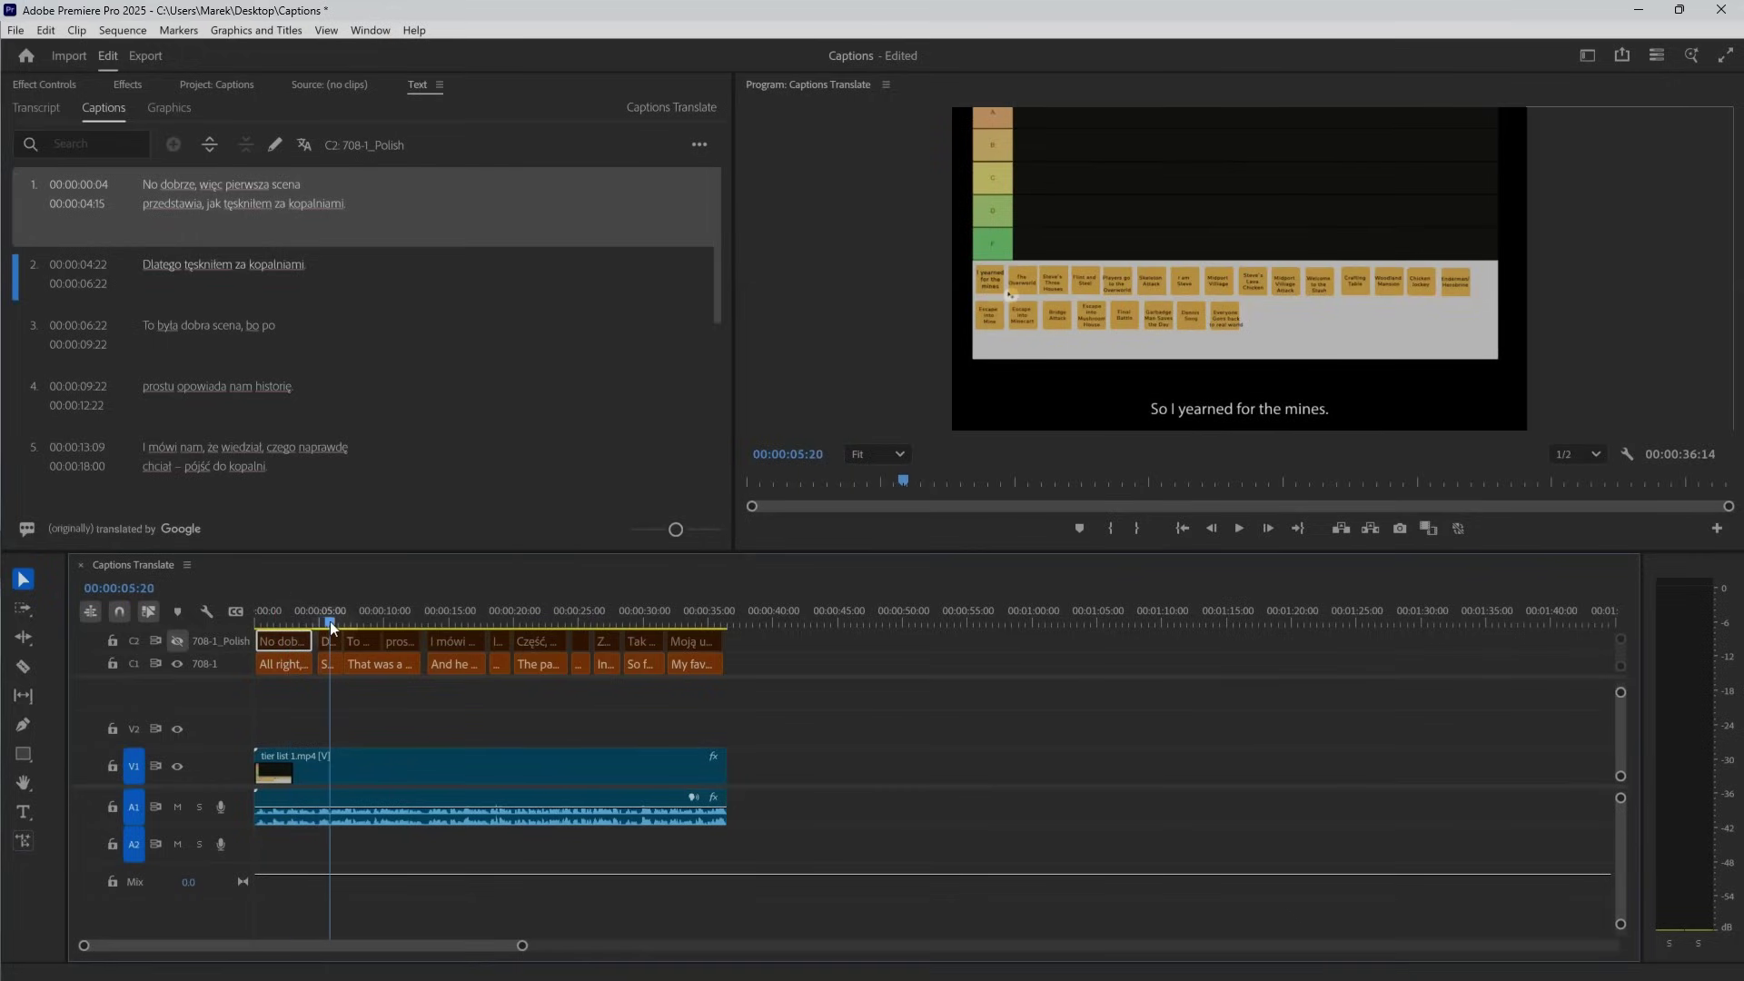
drag(330, 621, 358, 625)
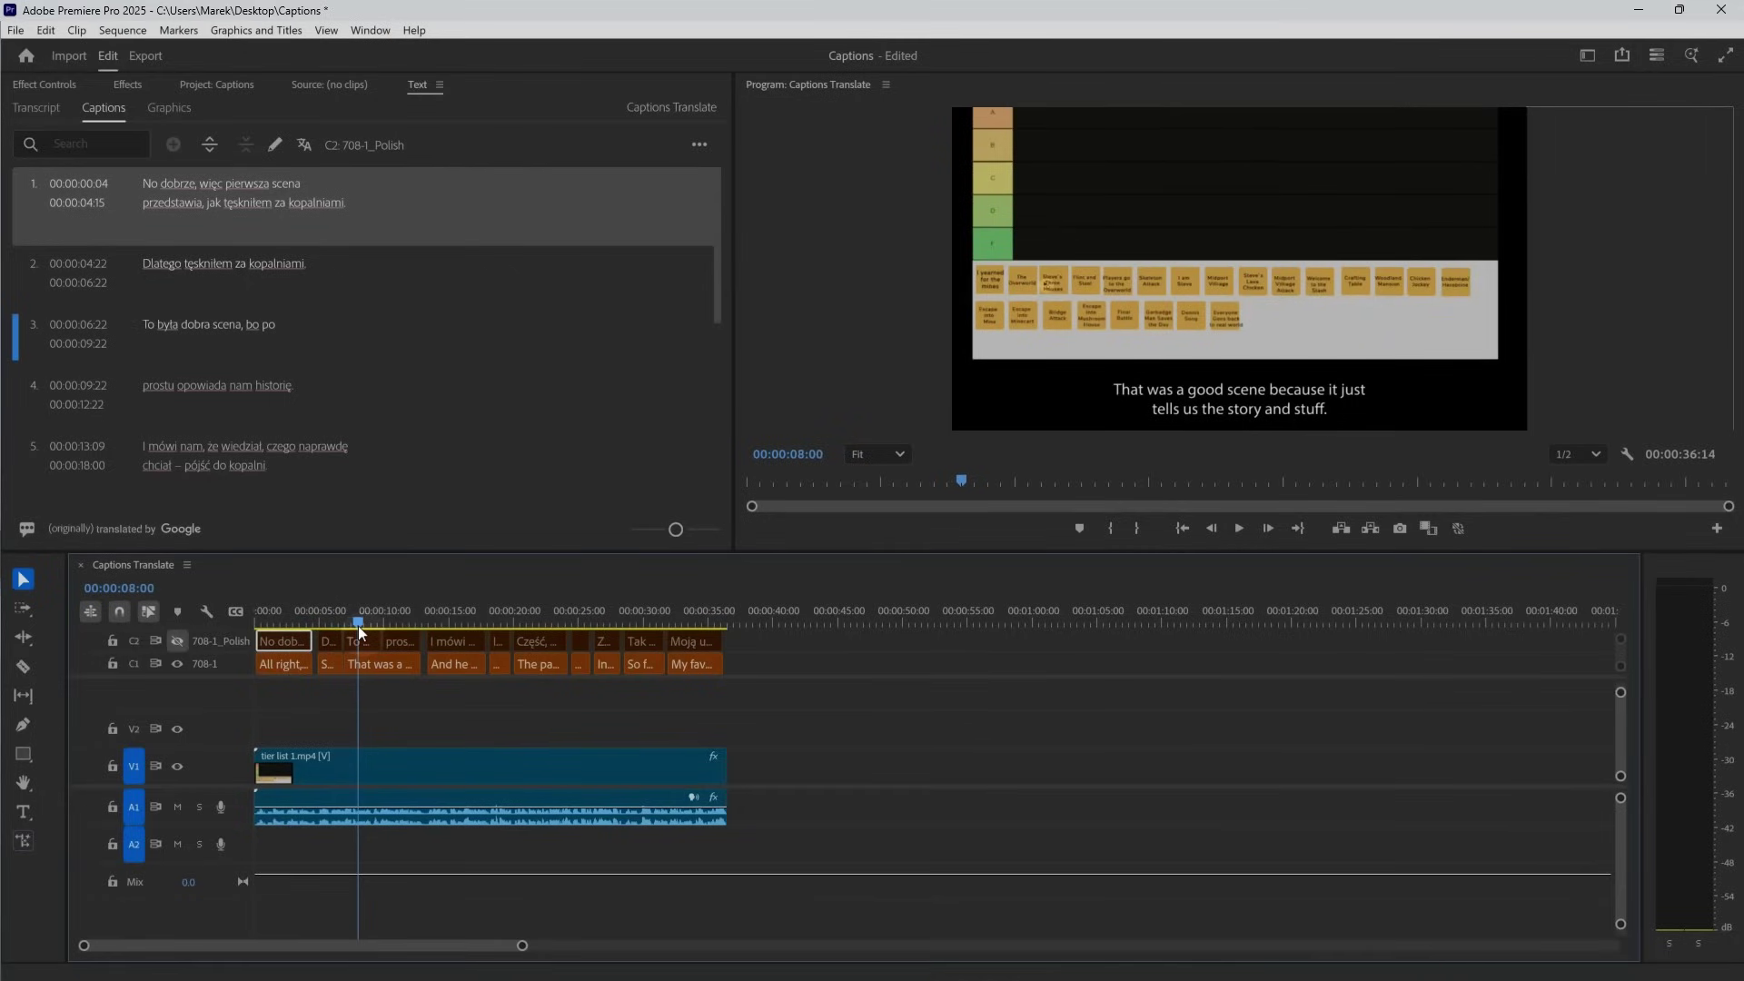
drag(358, 625, 449, 625)
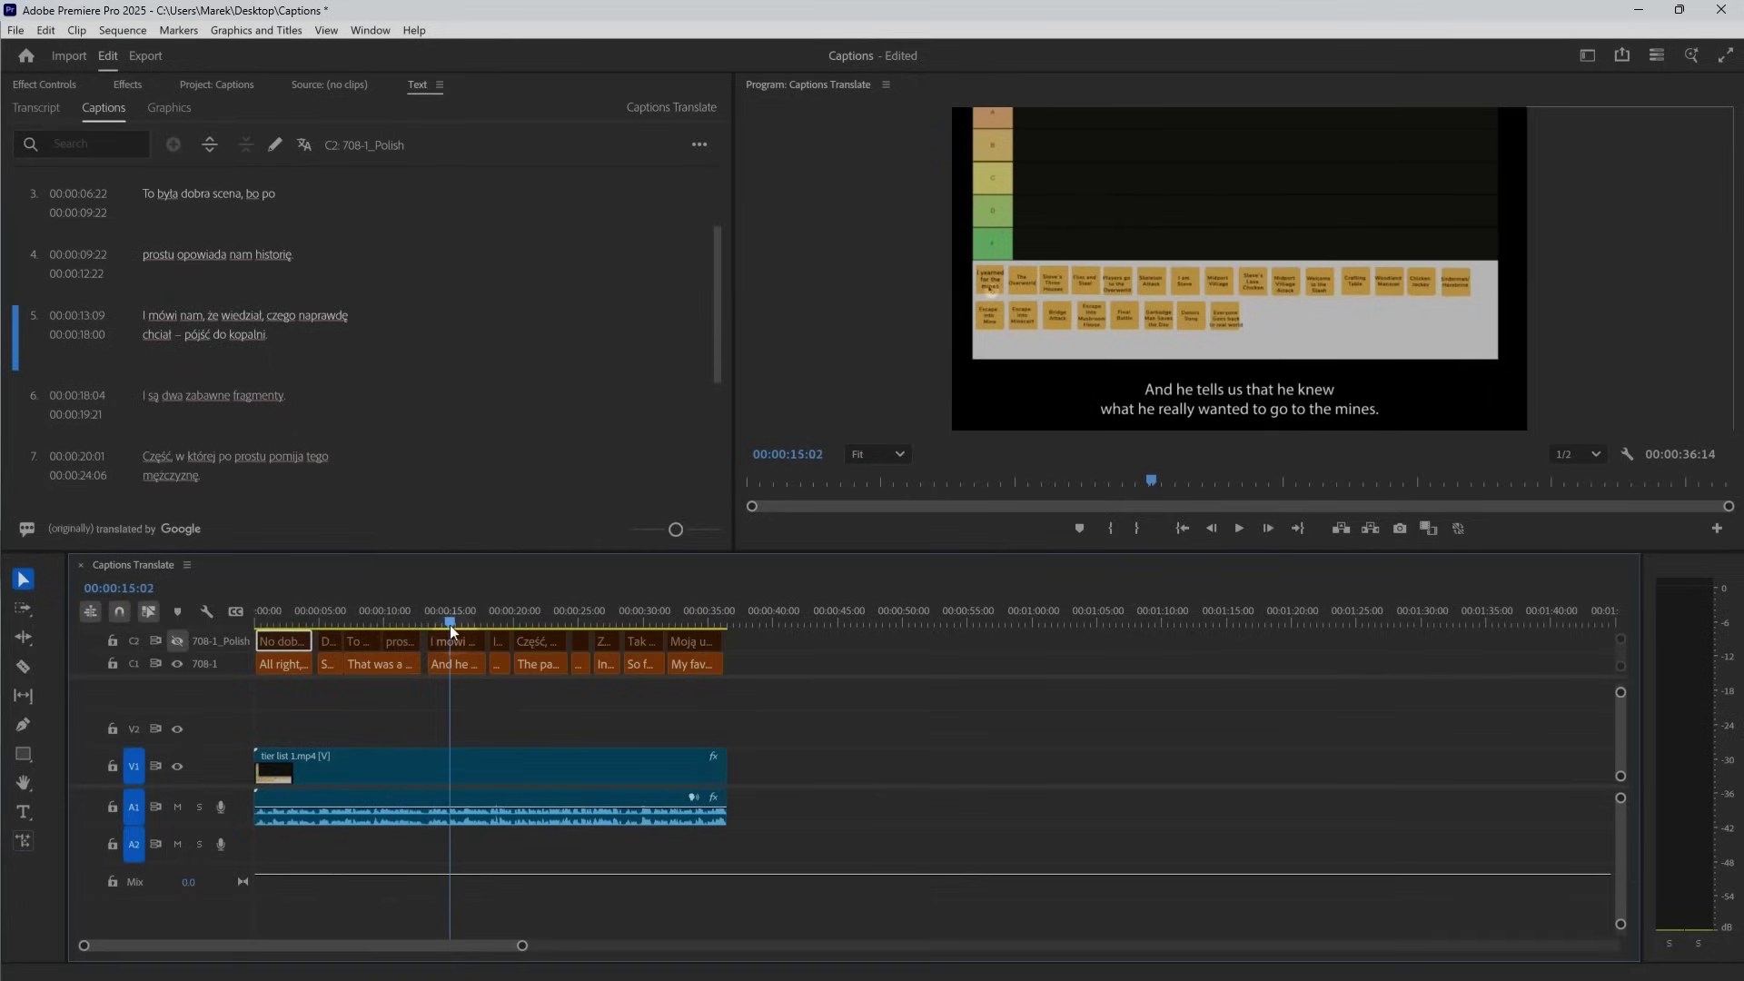
drag(450, 625, 535, 626)
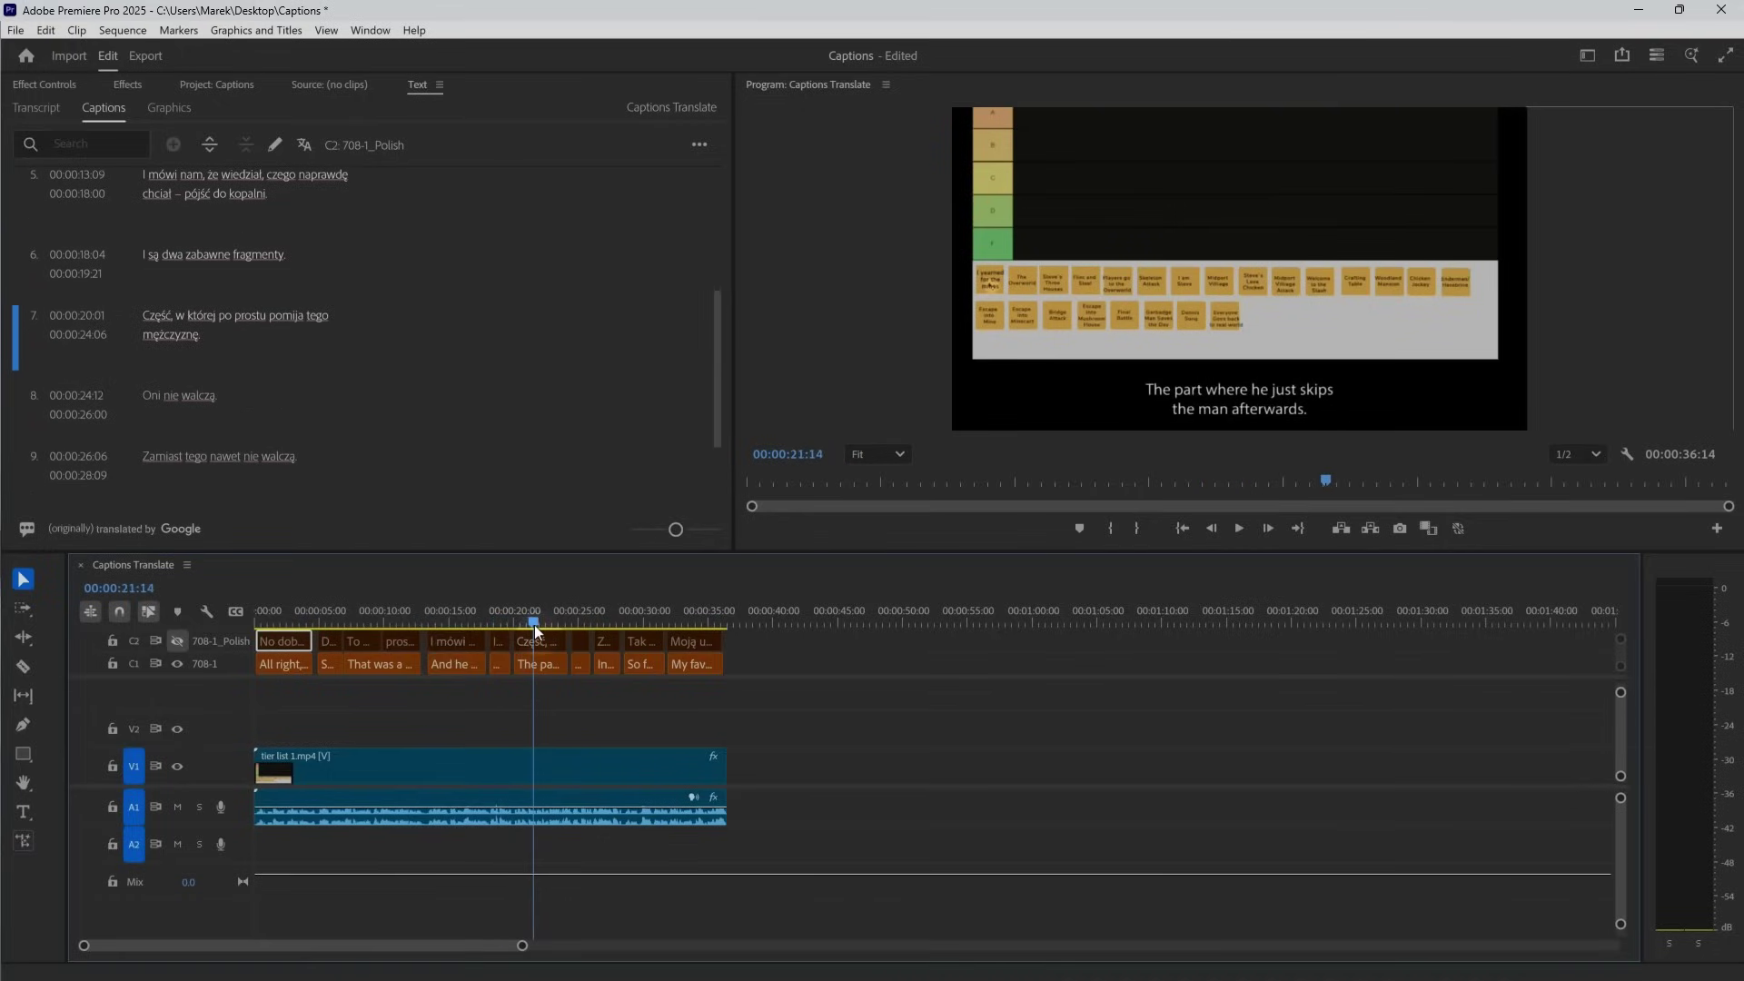
drag(535, 626, 612, 620)
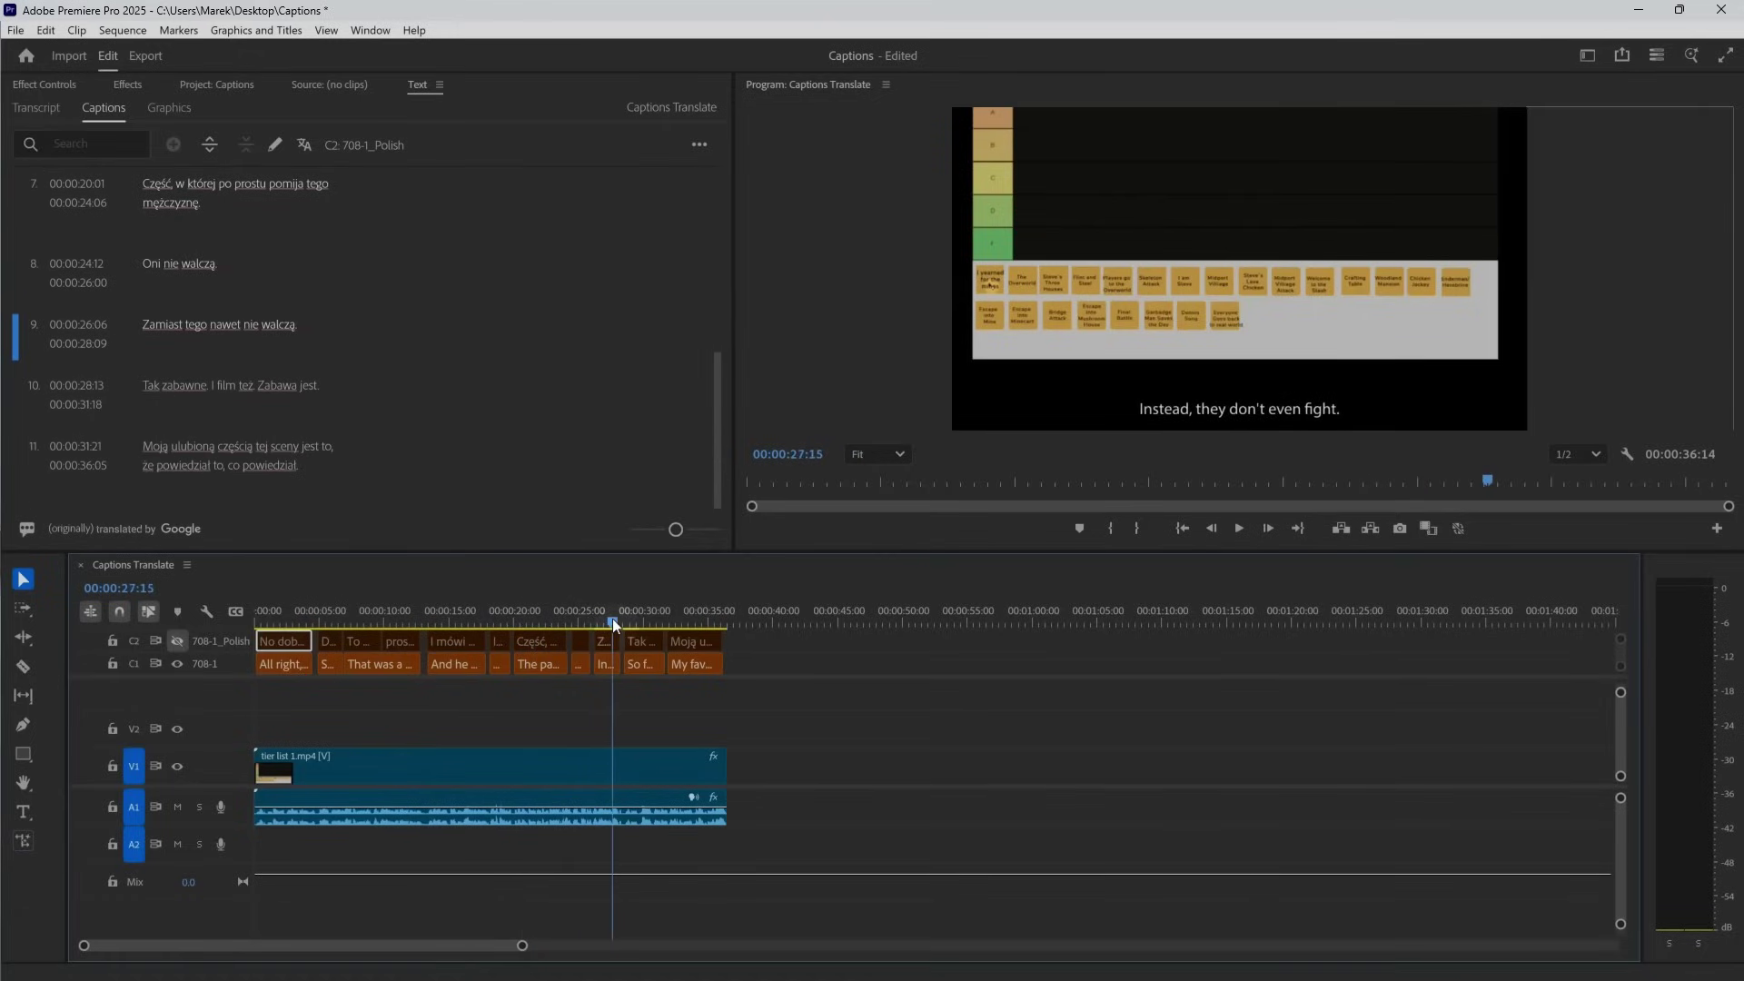
drag(612, 620, 638, 622)
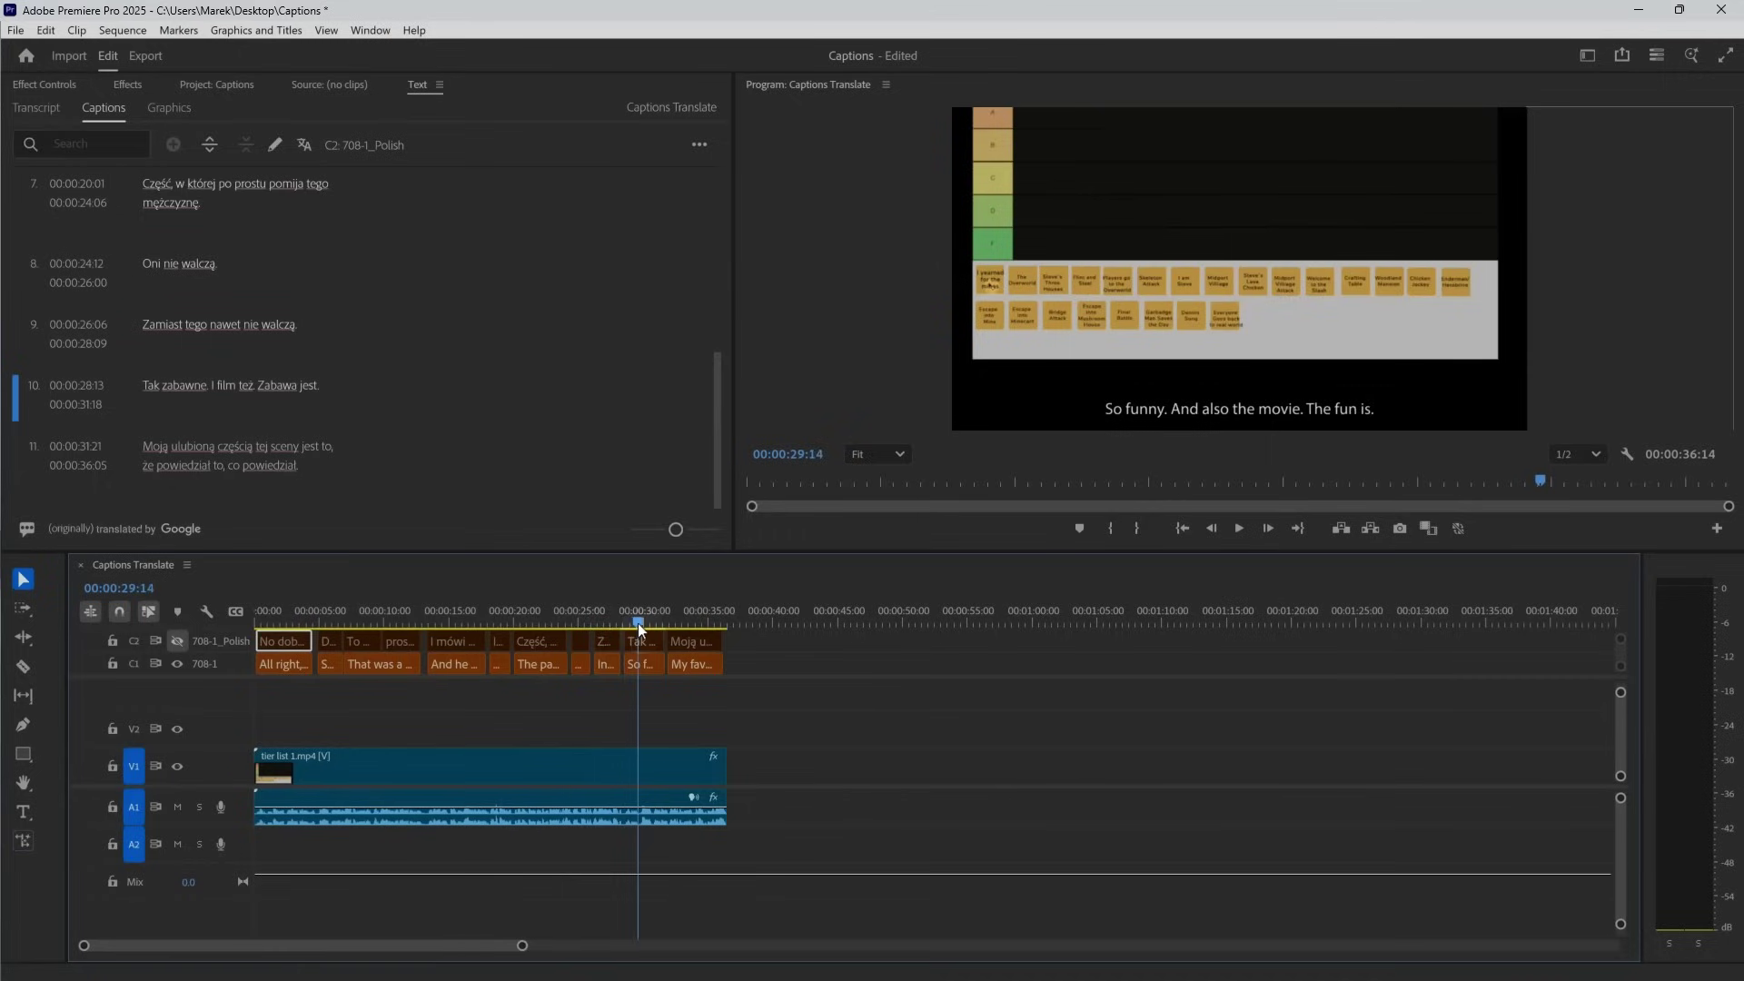
drag(639, 623, 680, 629)
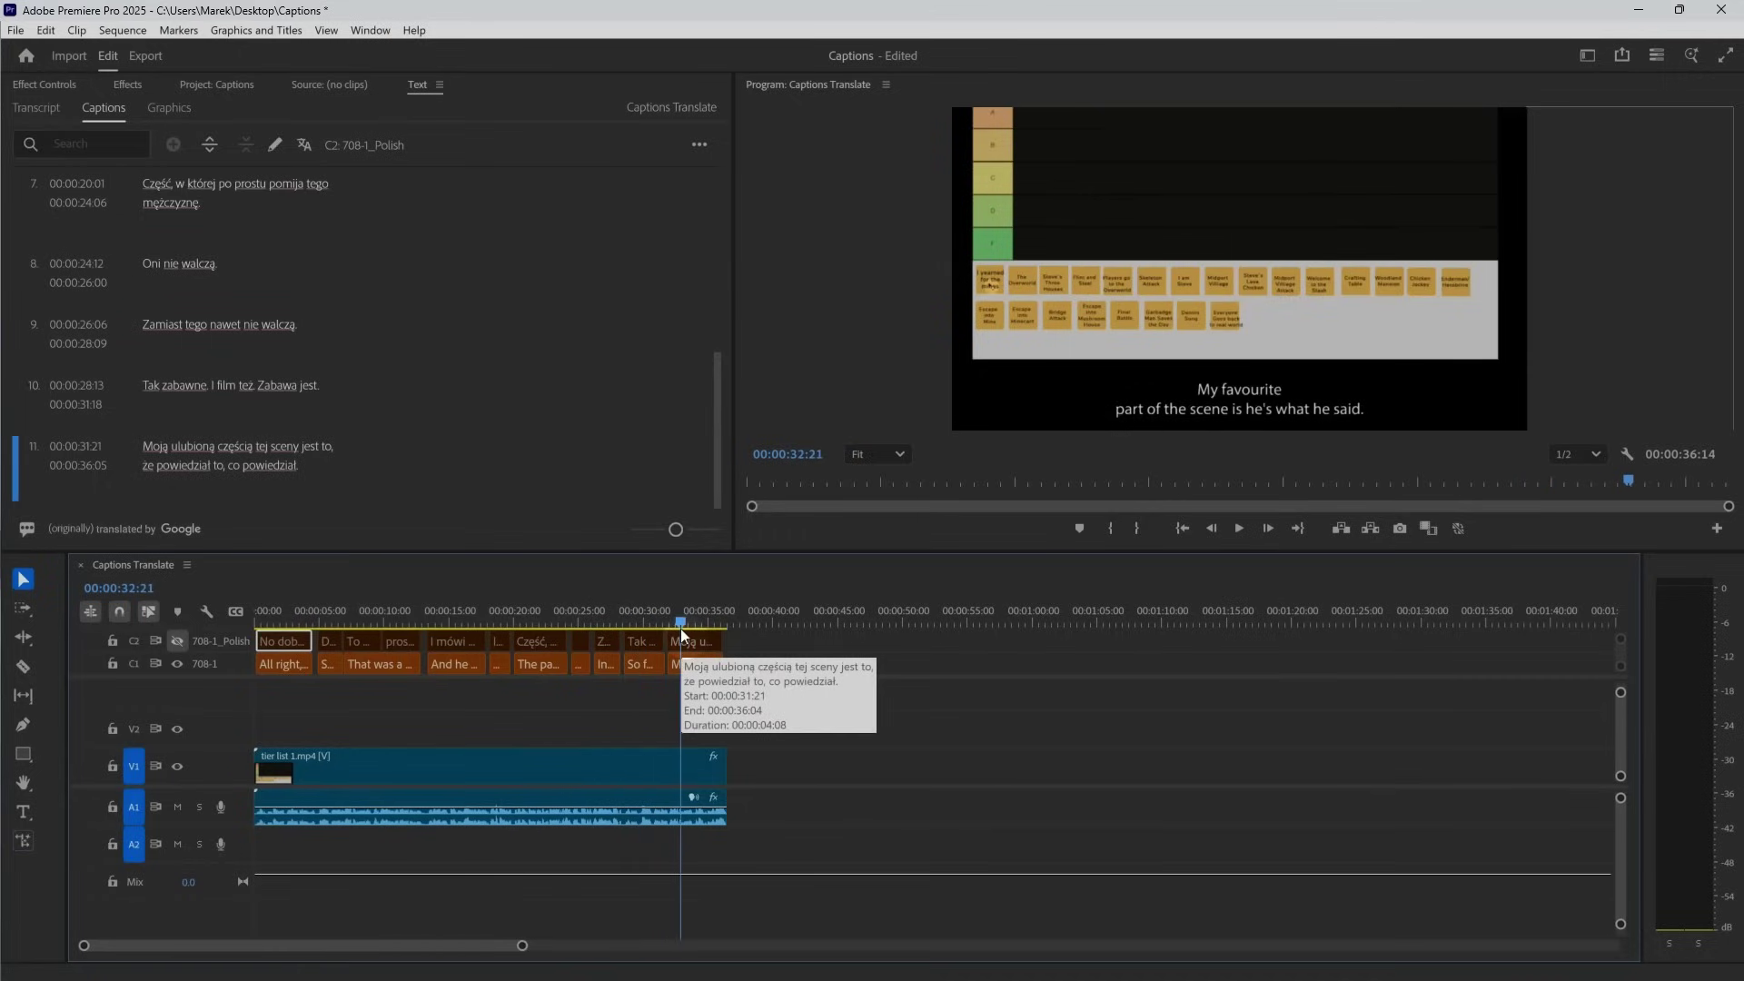
drag(681, 628, 680, 628)
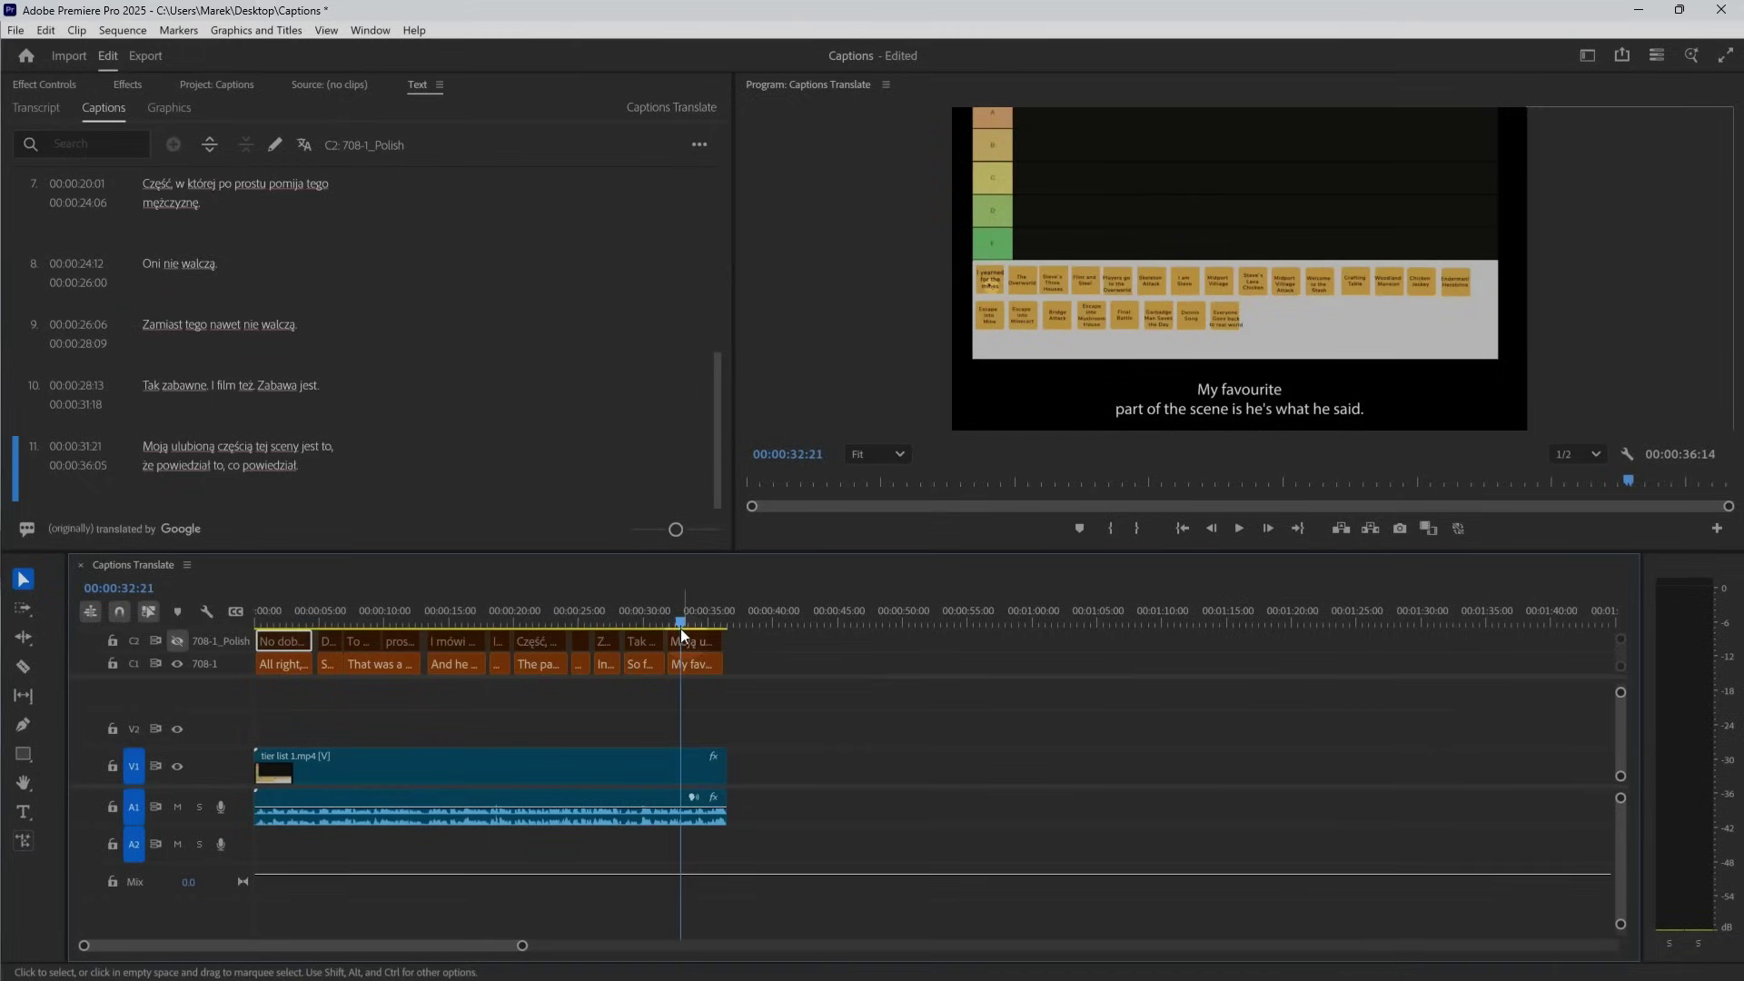
click(368, 642)
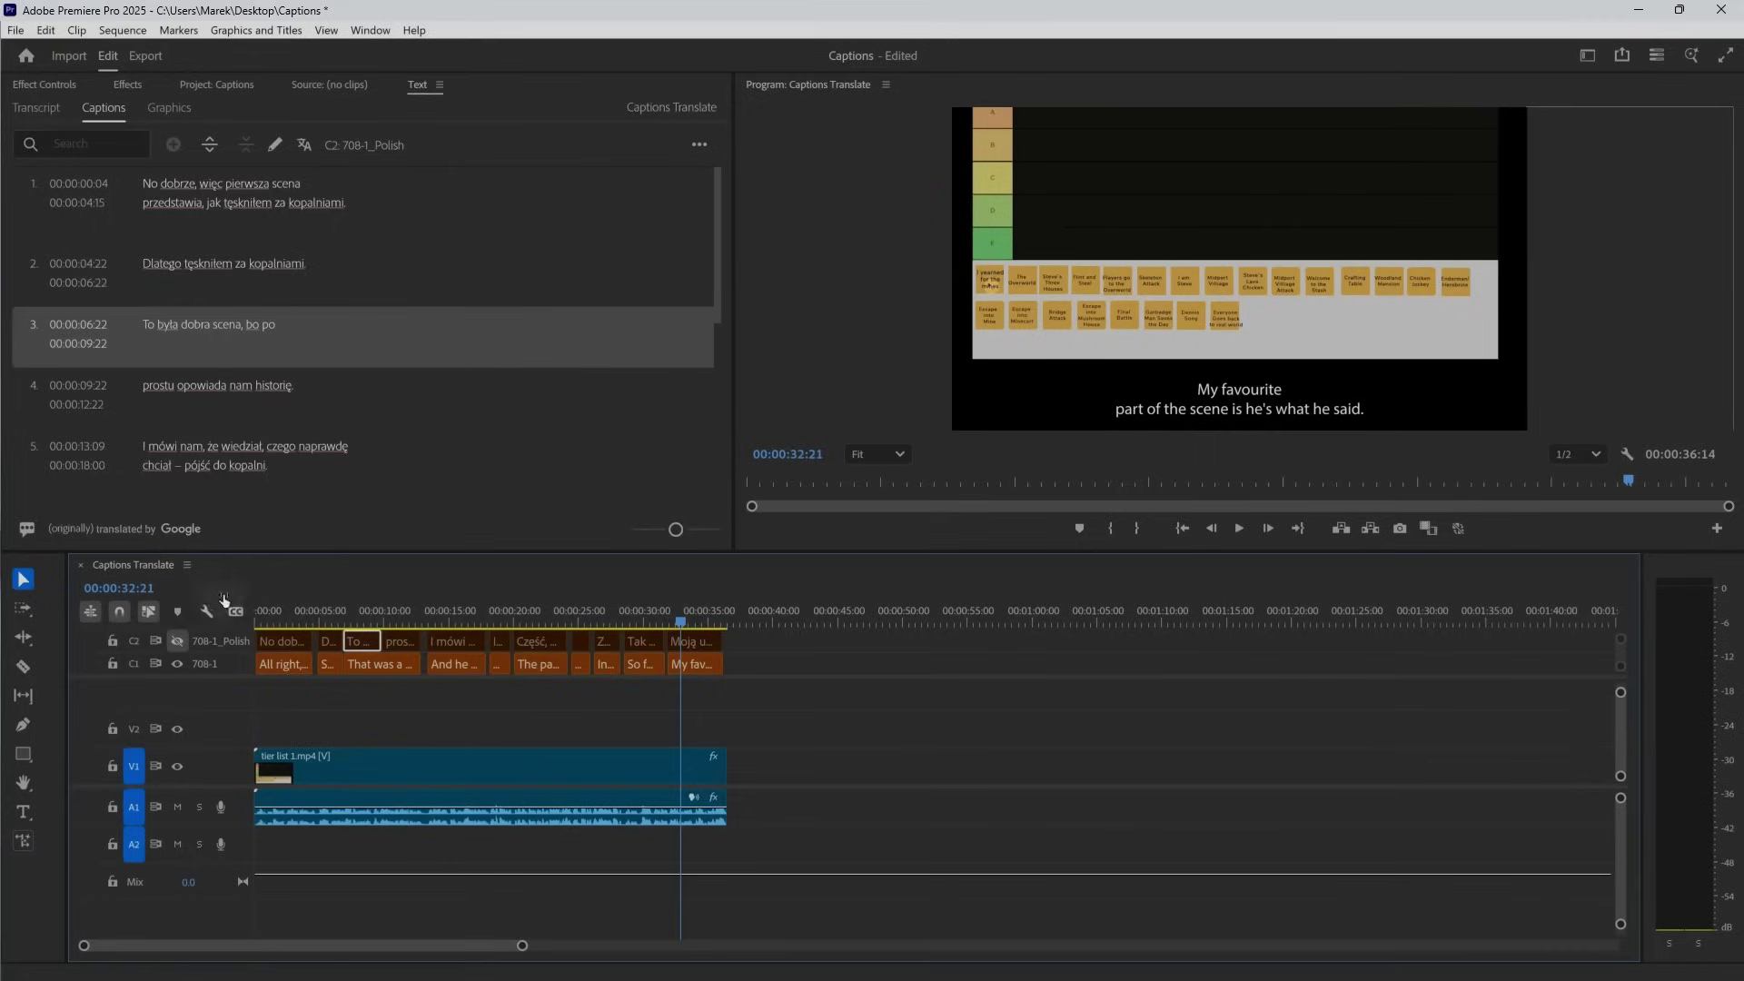
Translate the original English caption track into French (FR) in CEA-708 format with the Service 1 stream
click(280, 666)
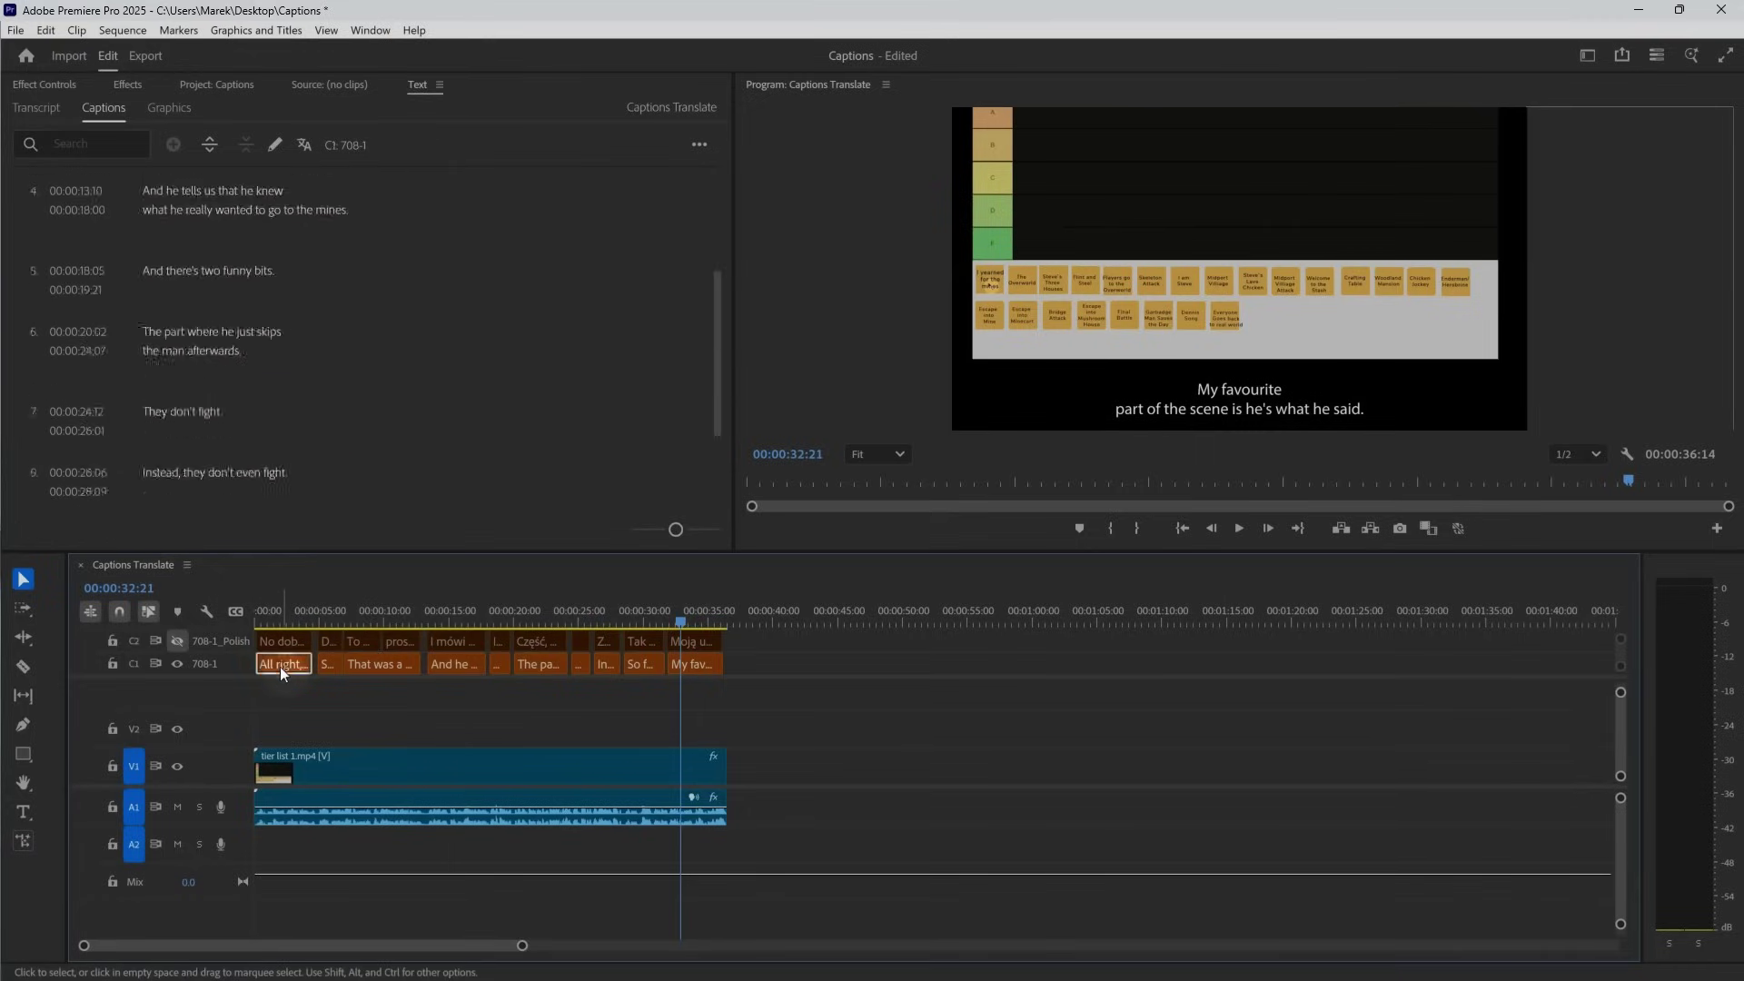
click(305, 148)
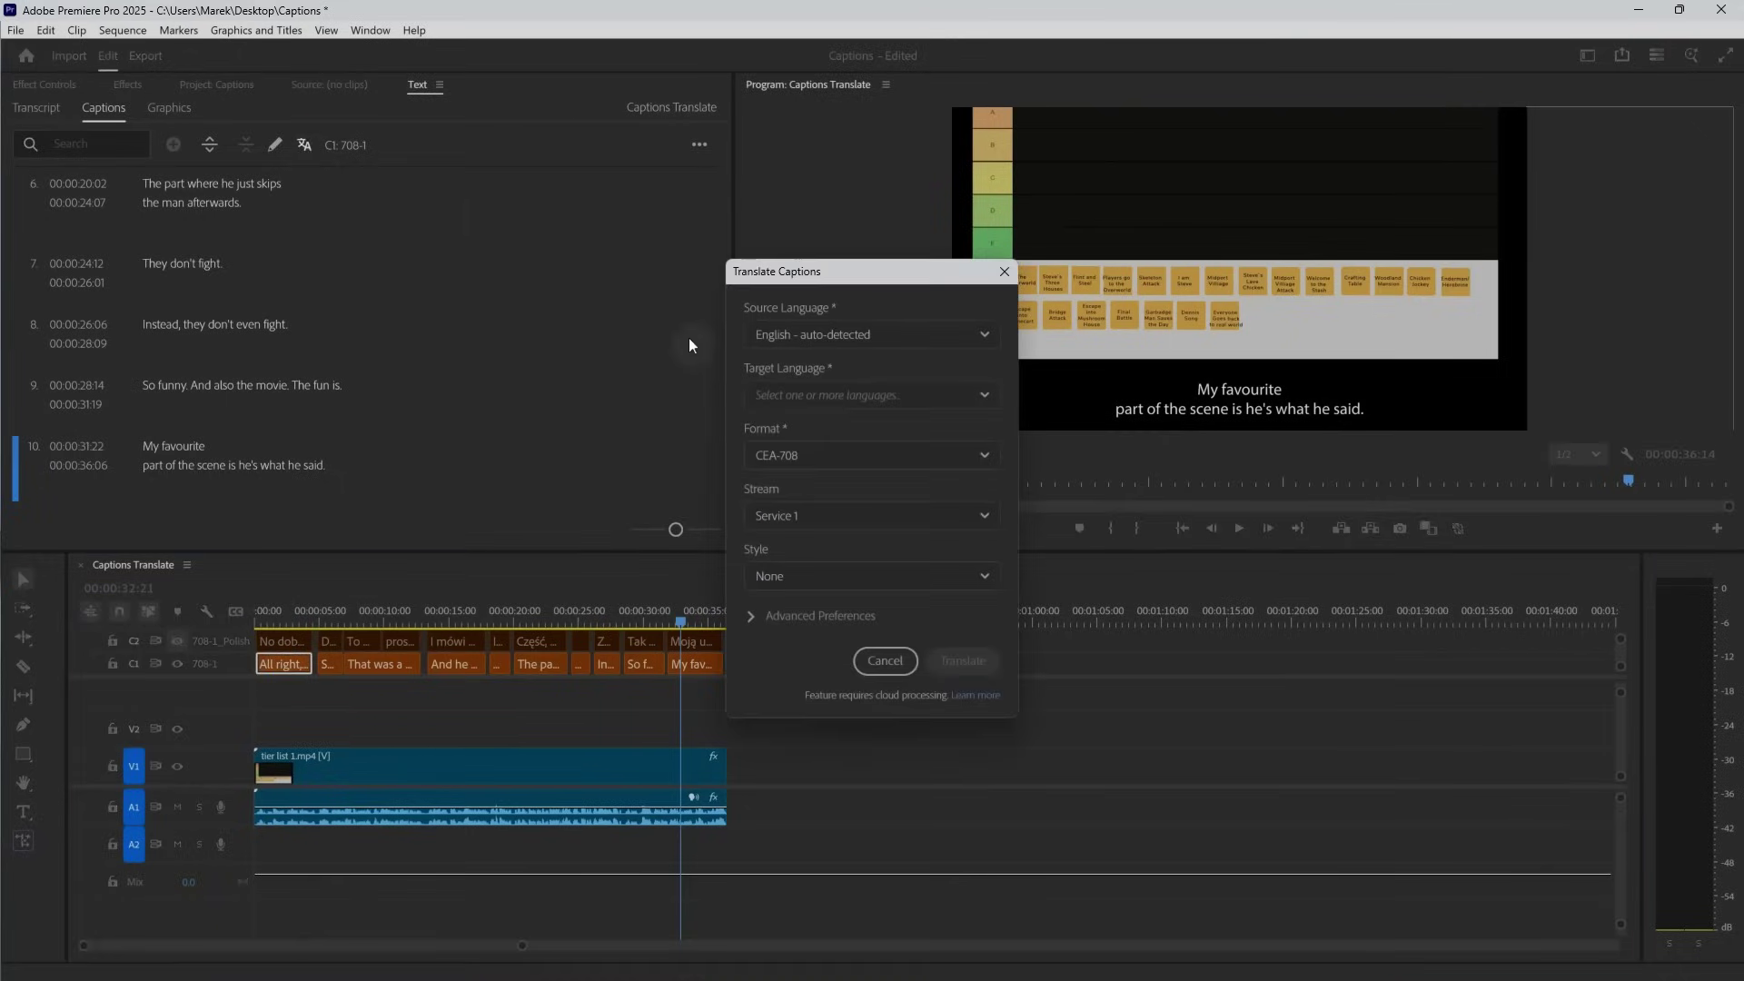
click(920, 398)
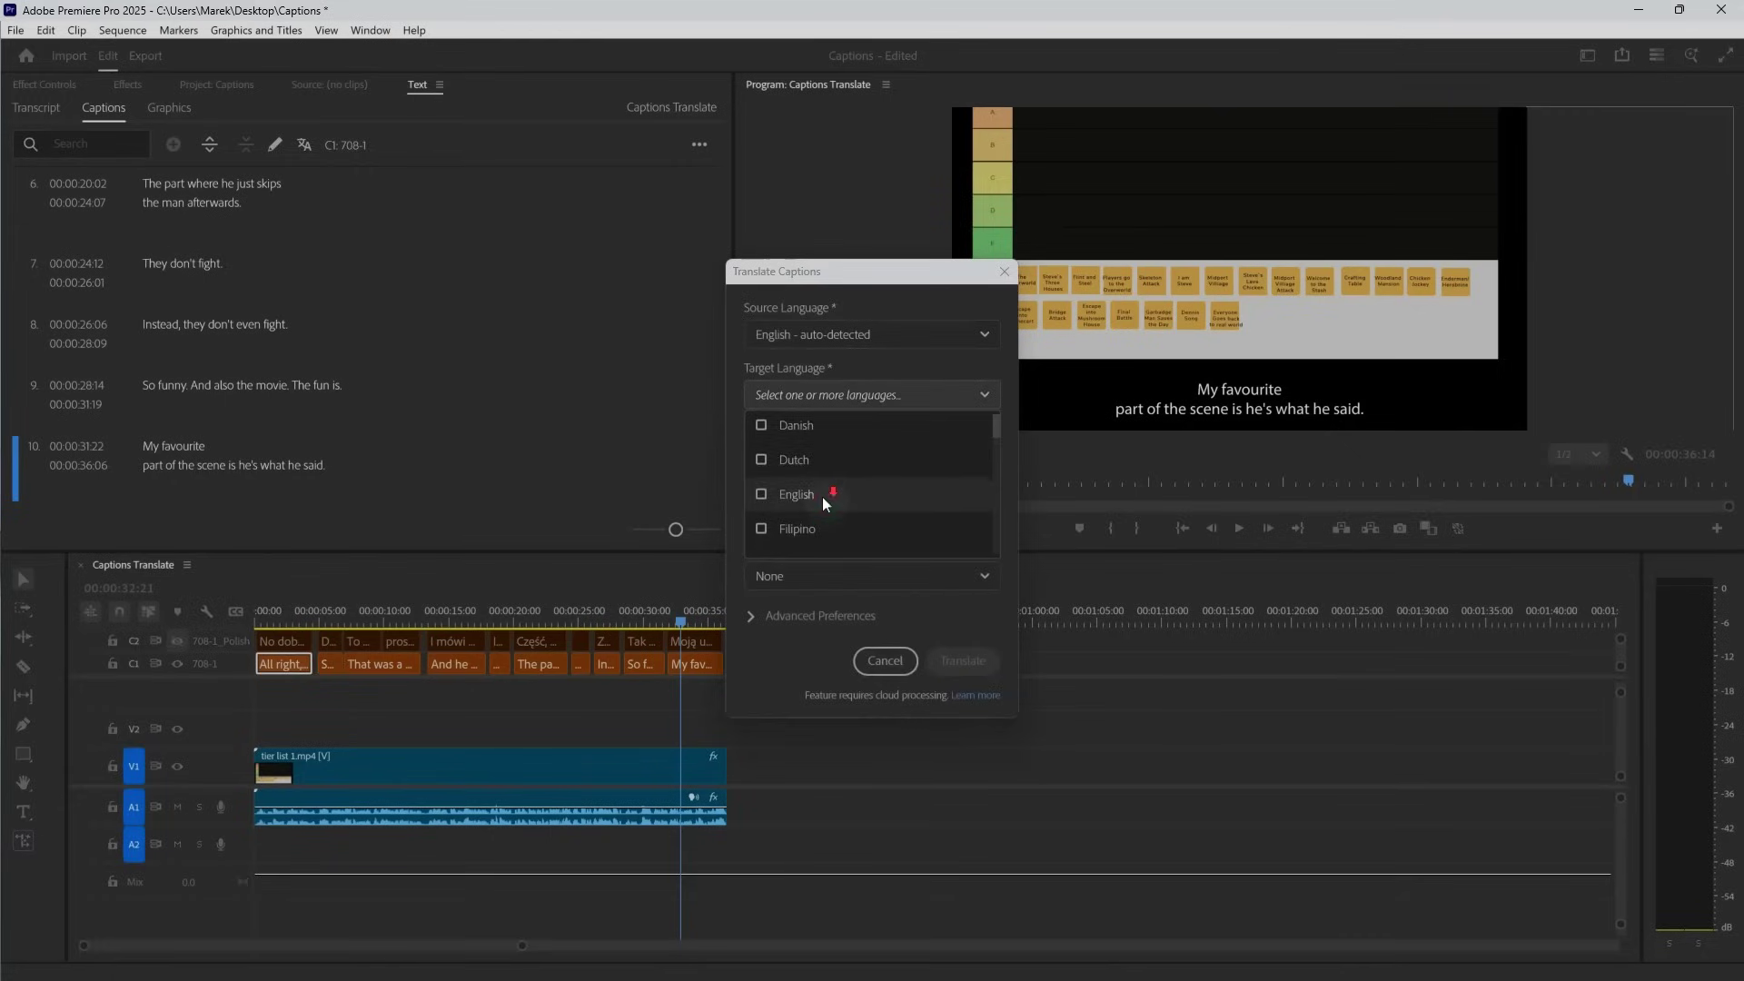
scroll(822, 500, down, 2)
click(762, 517)
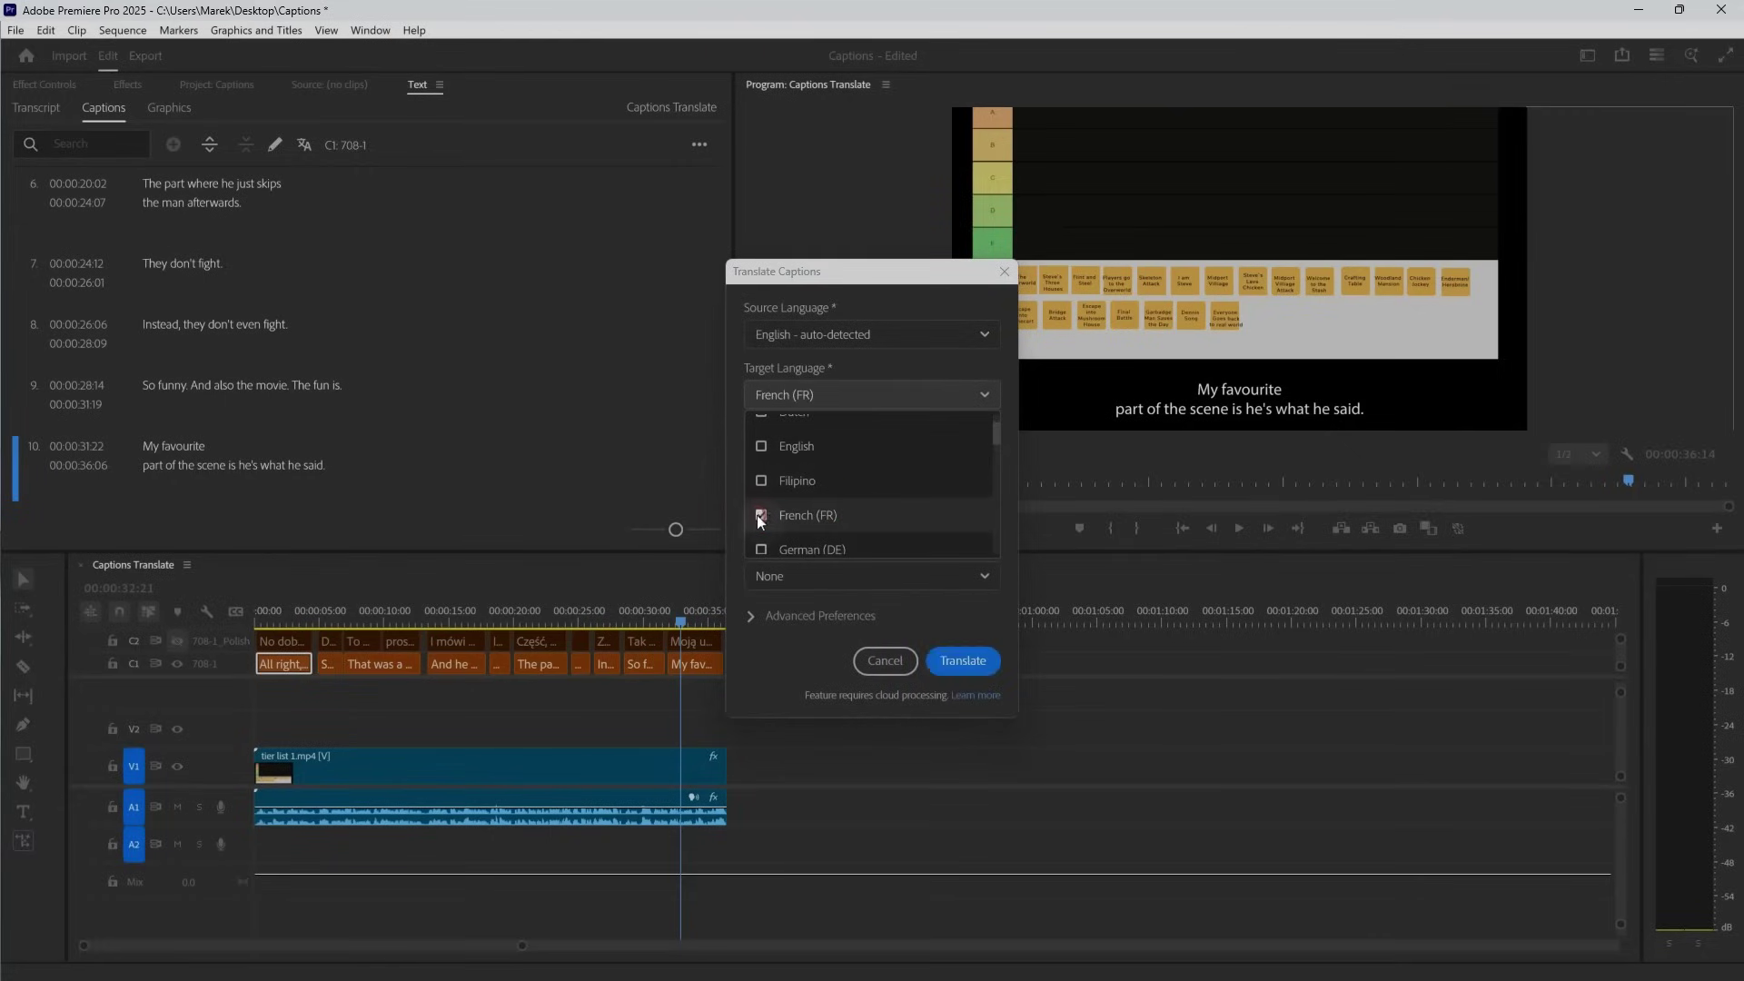
click(961, 658)
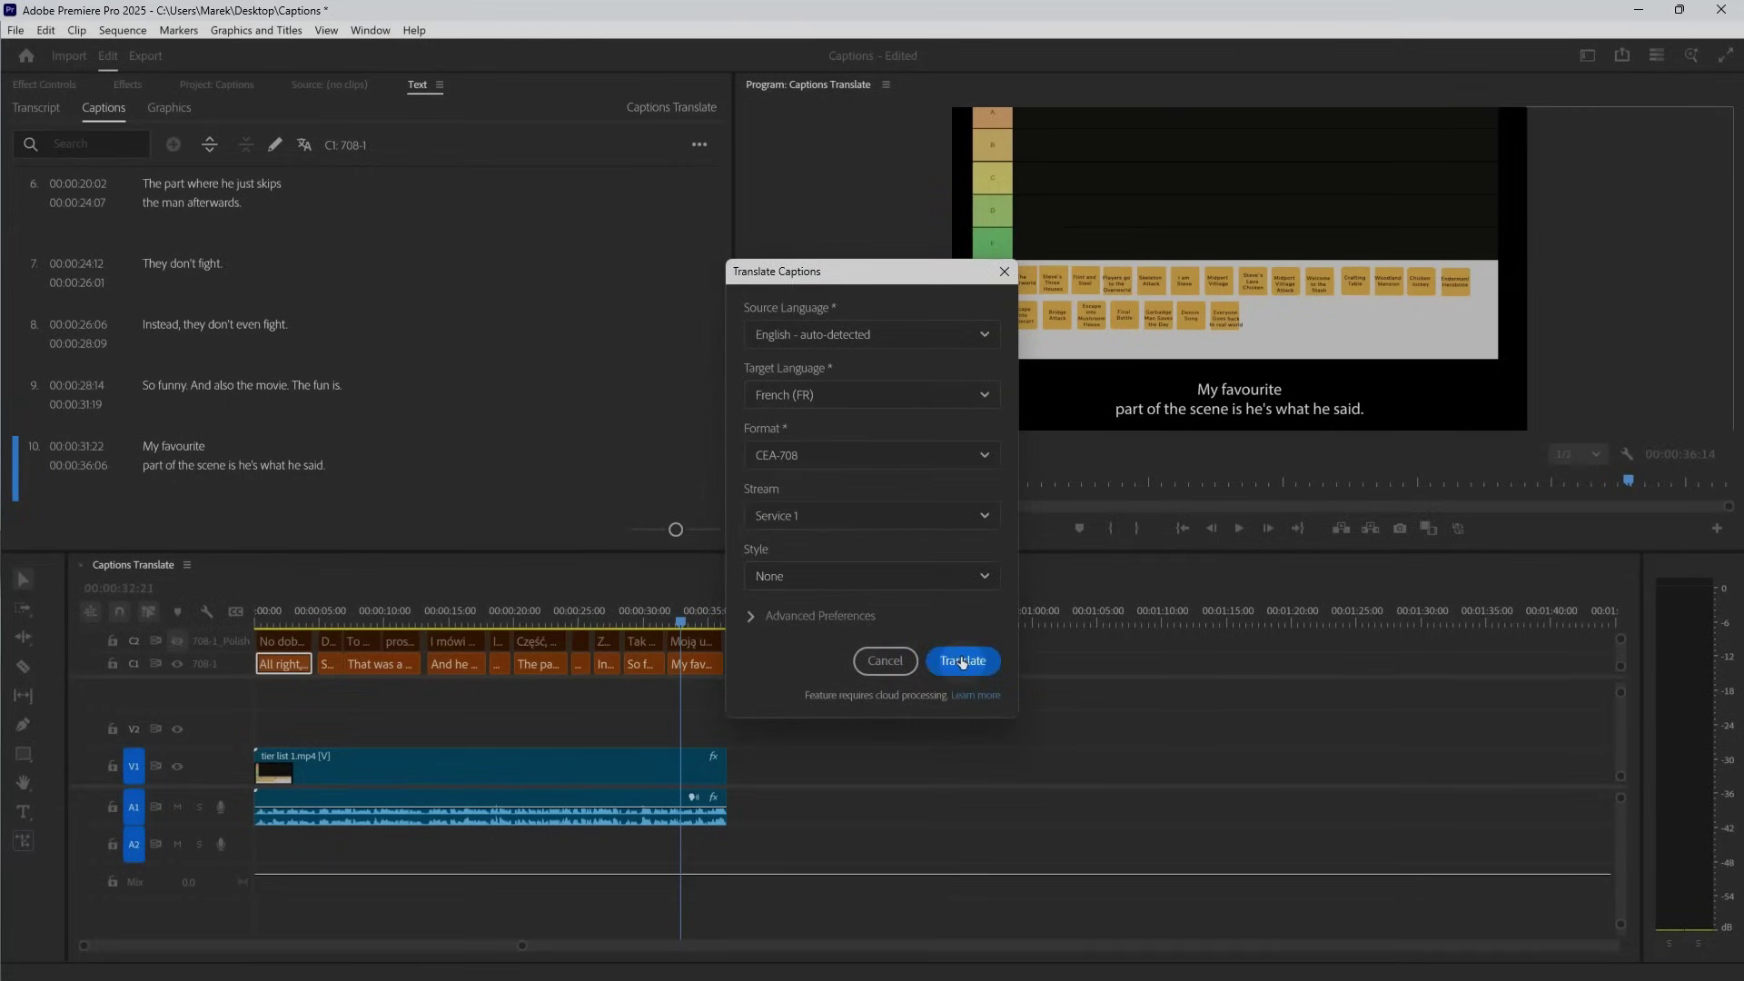
click(963, 661)
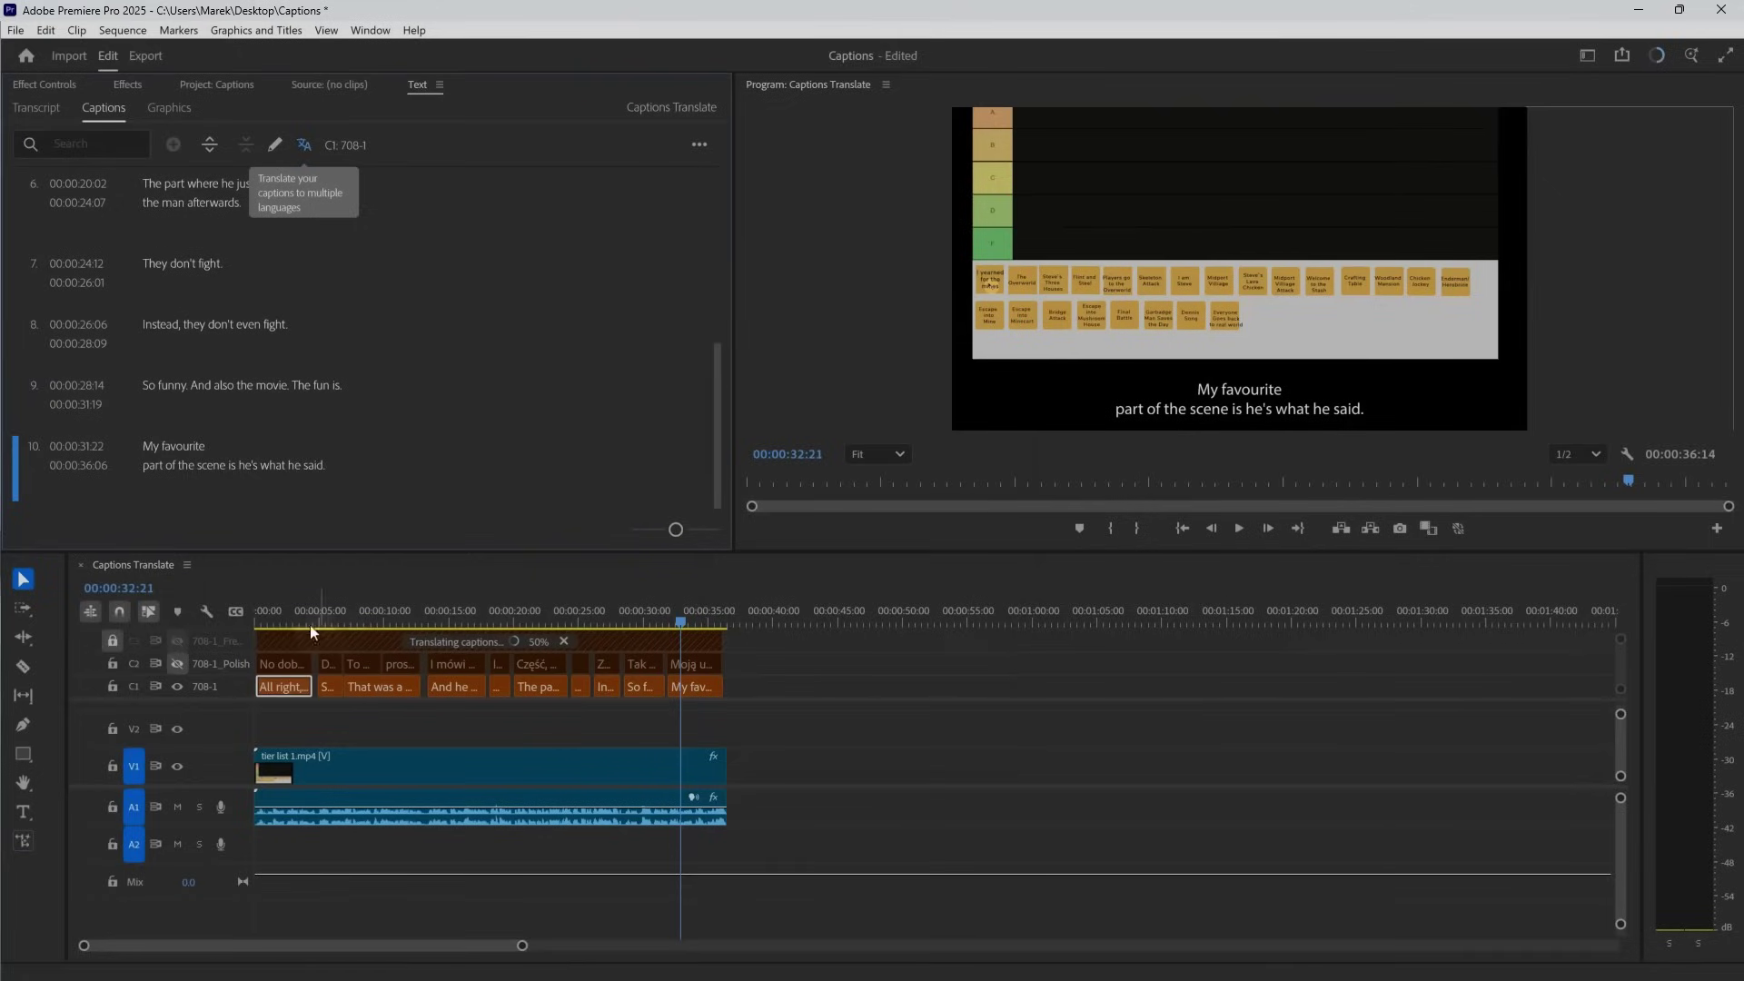
Select the French caption track and scrub through the sequence to compare its captions with the English ones
click(281, 611)
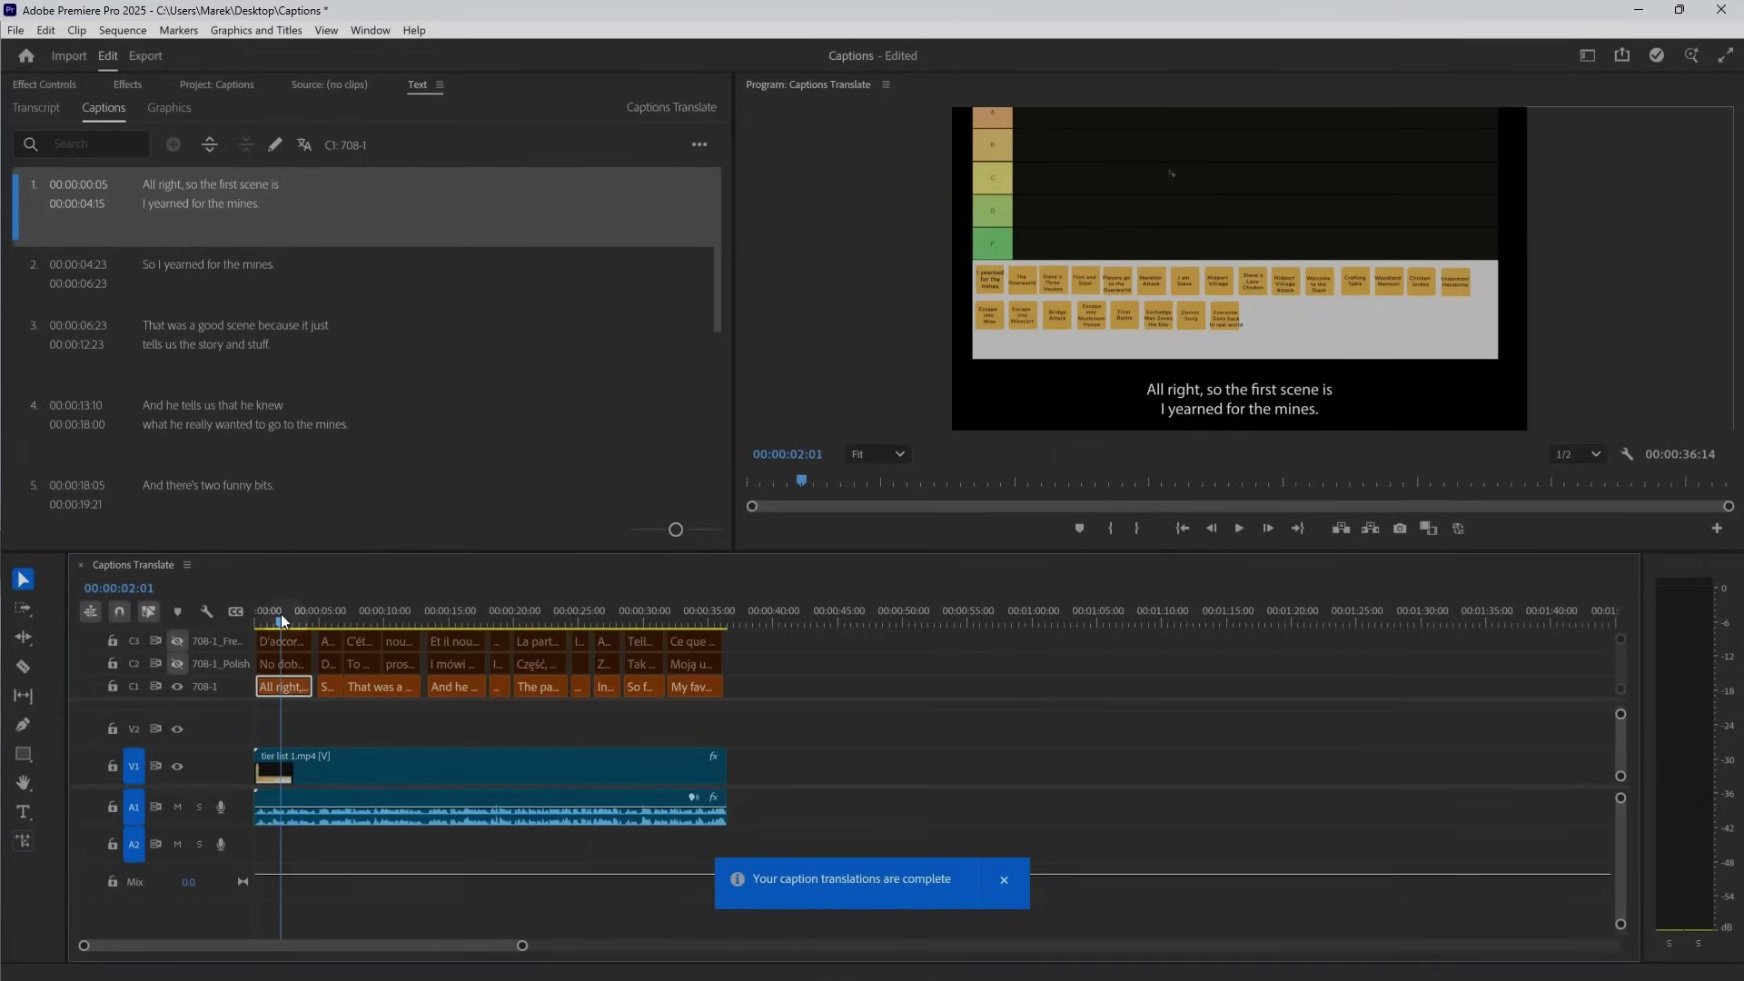
drag(281, 615, 363, 626)
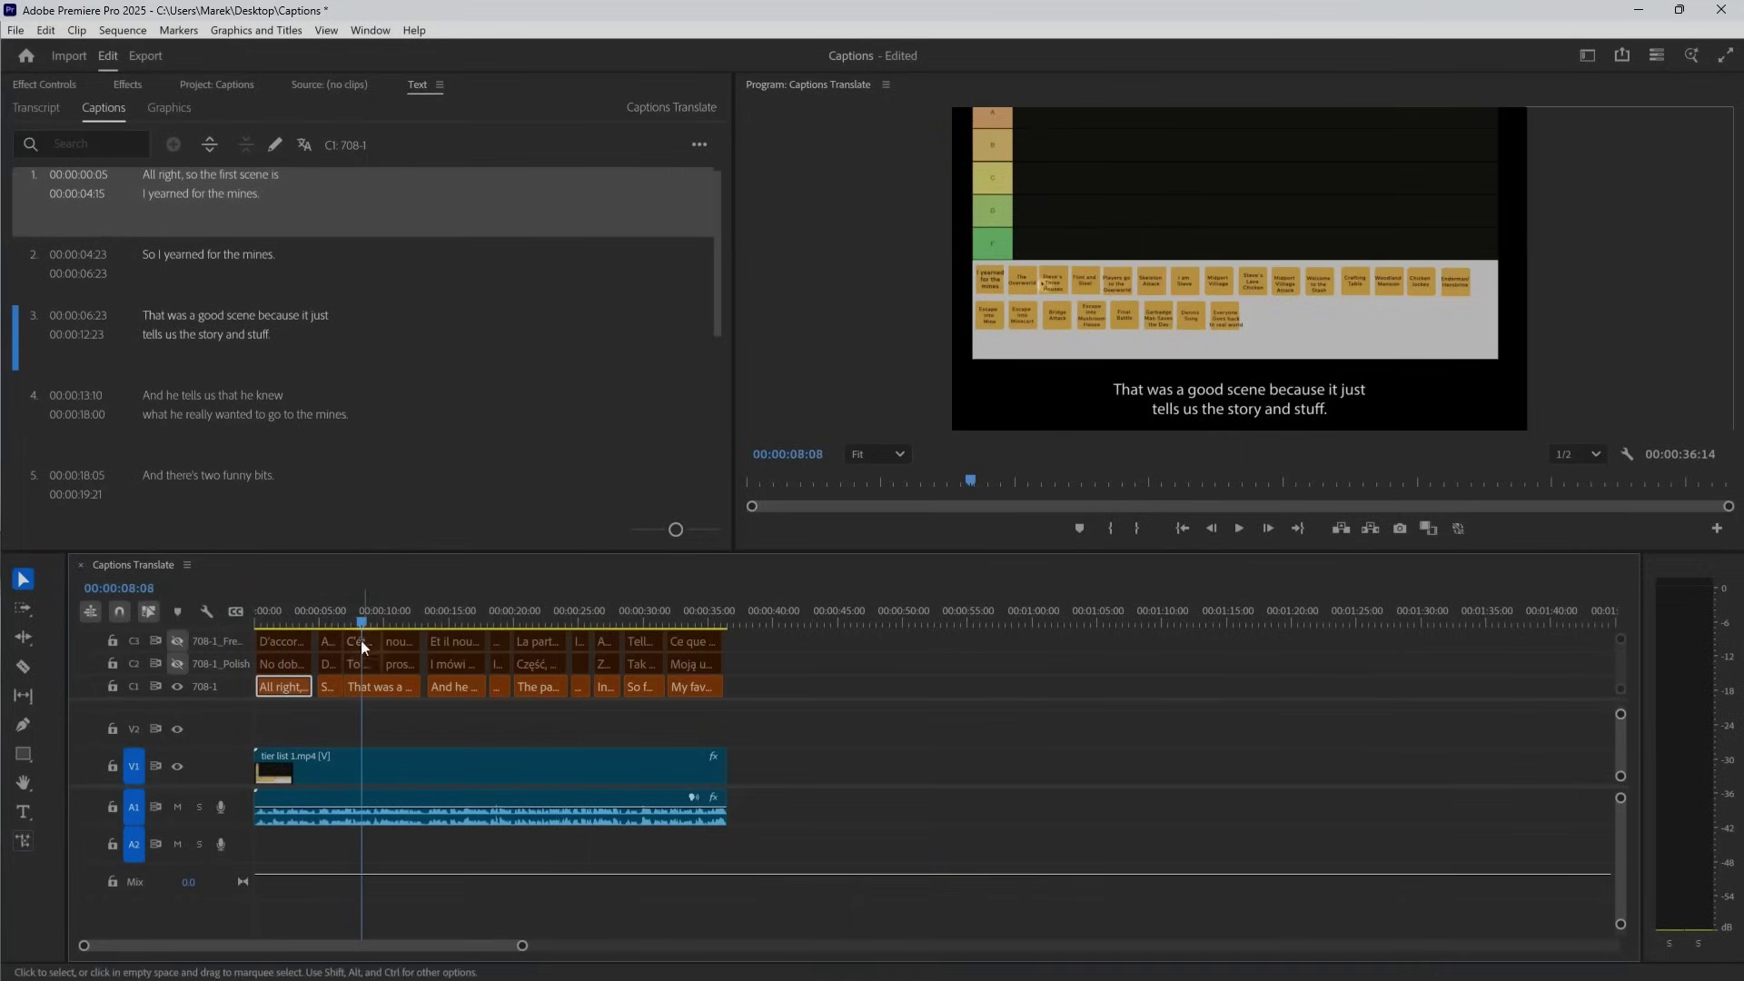
click(360, 645)
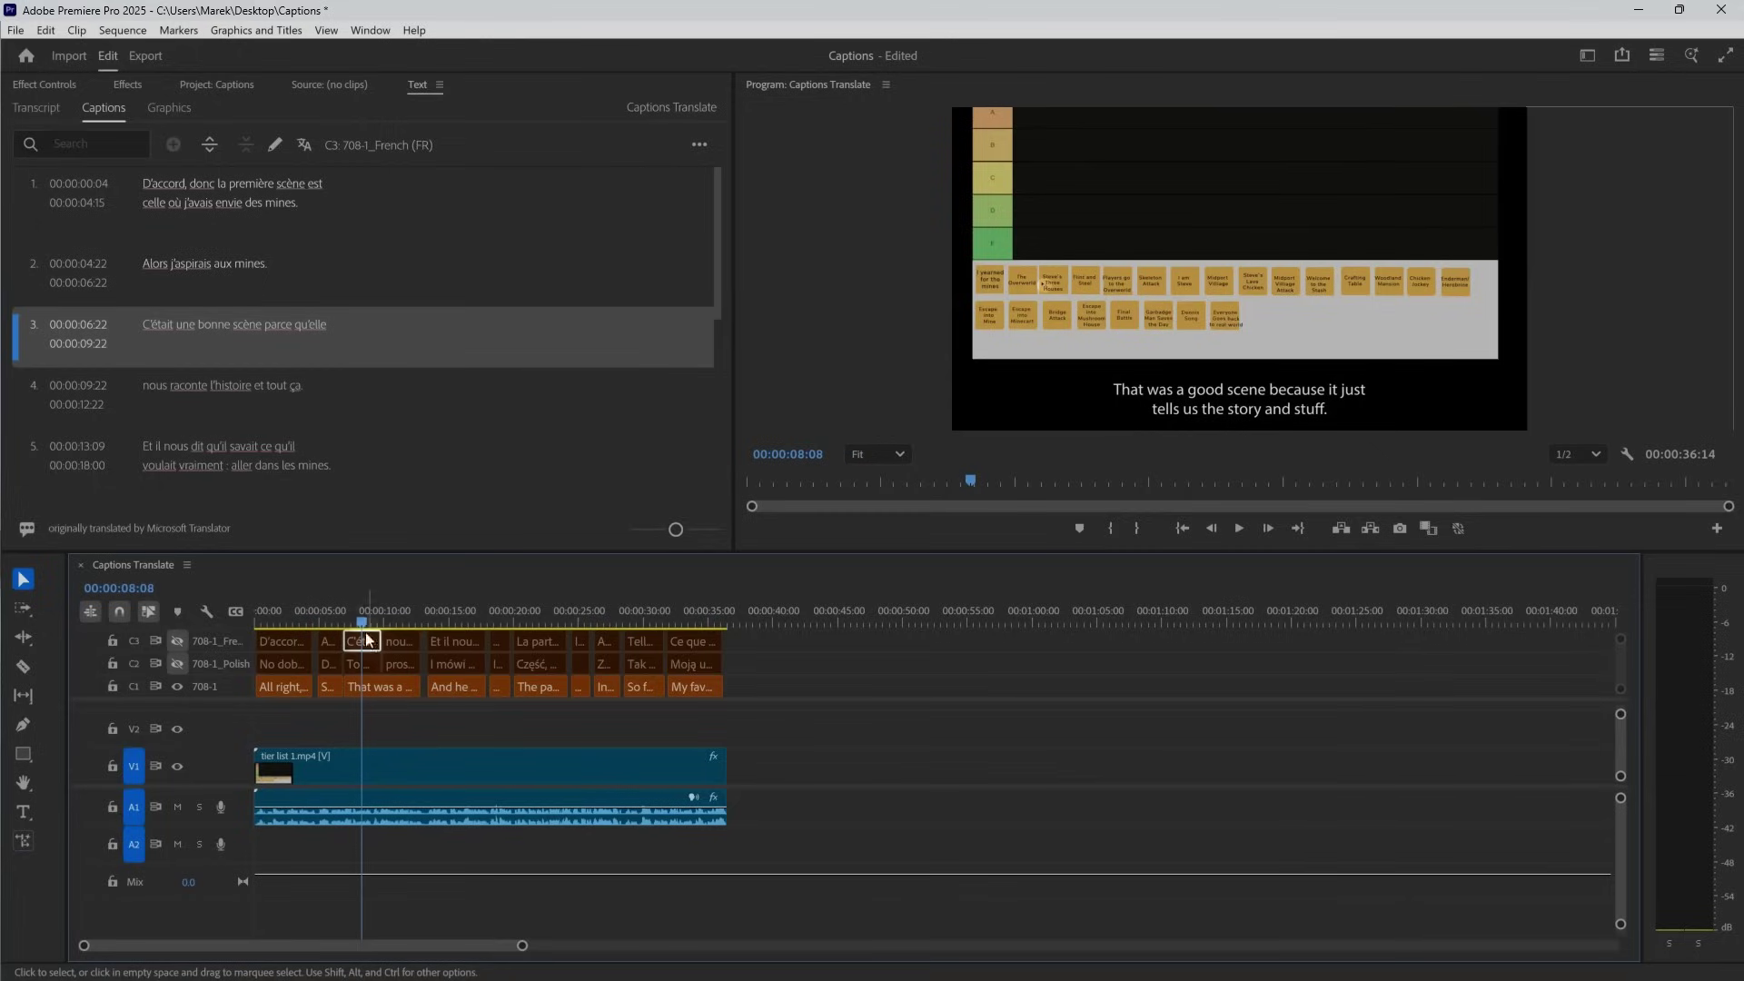
drag(363, 612, 501, 625)
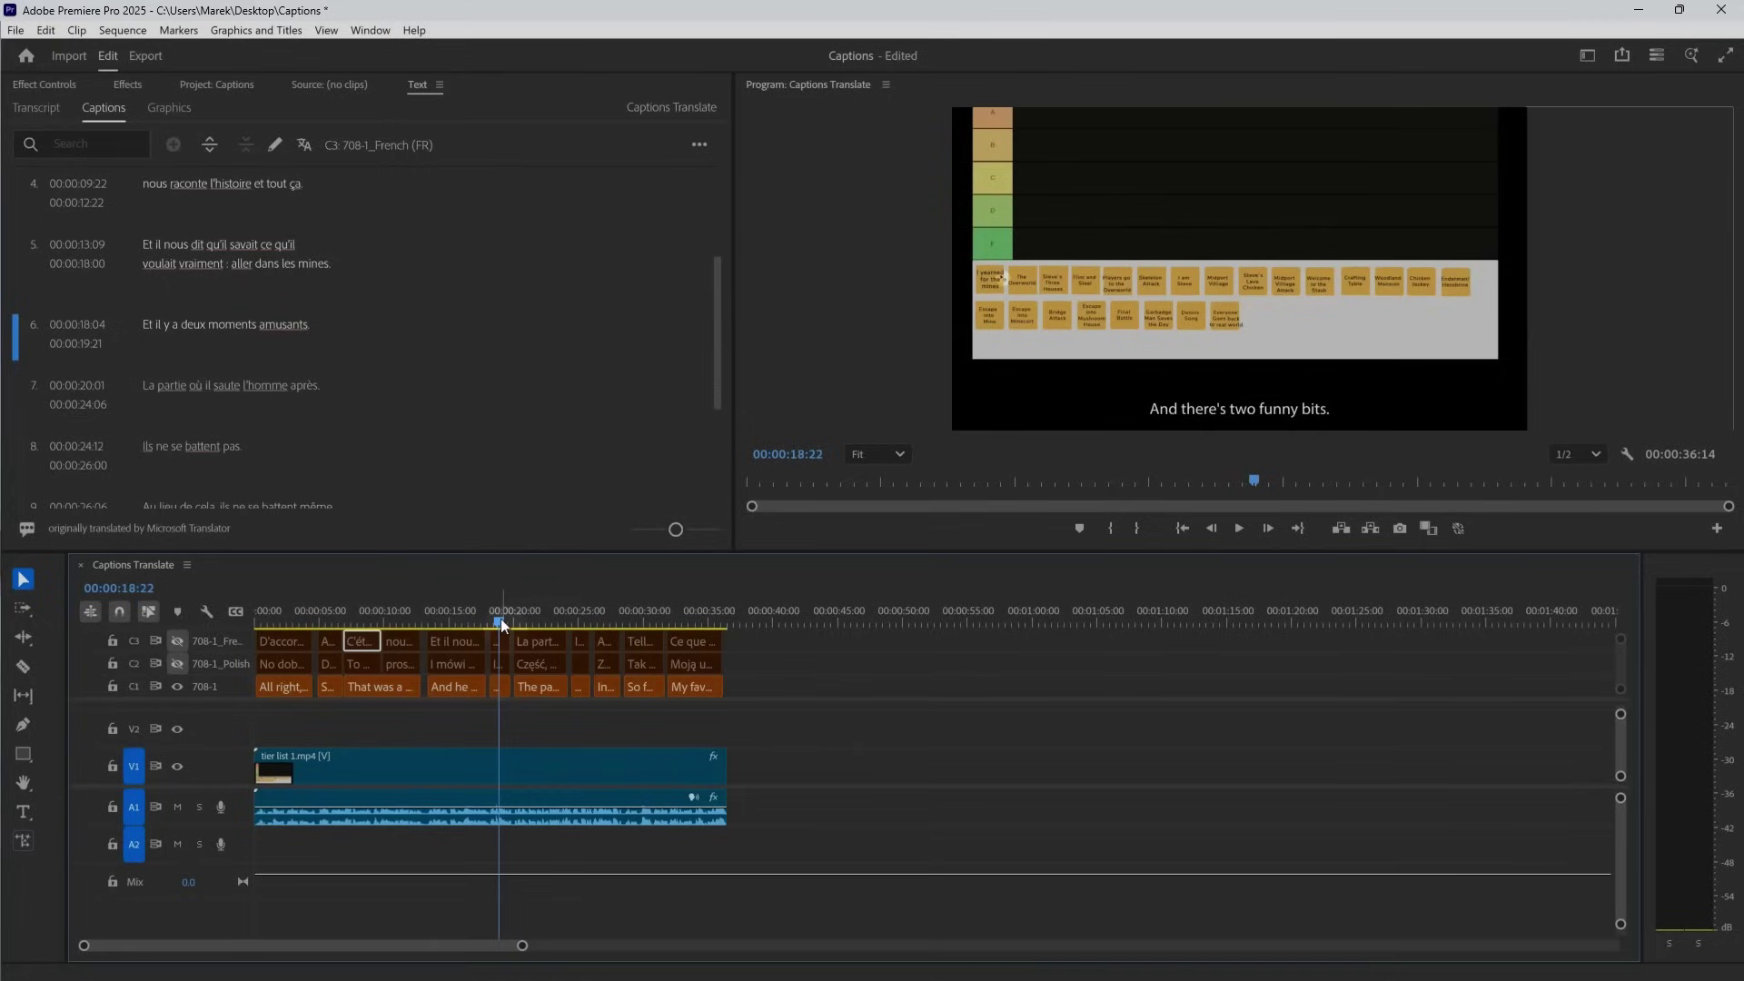
drag(500, 620, 583, 626)
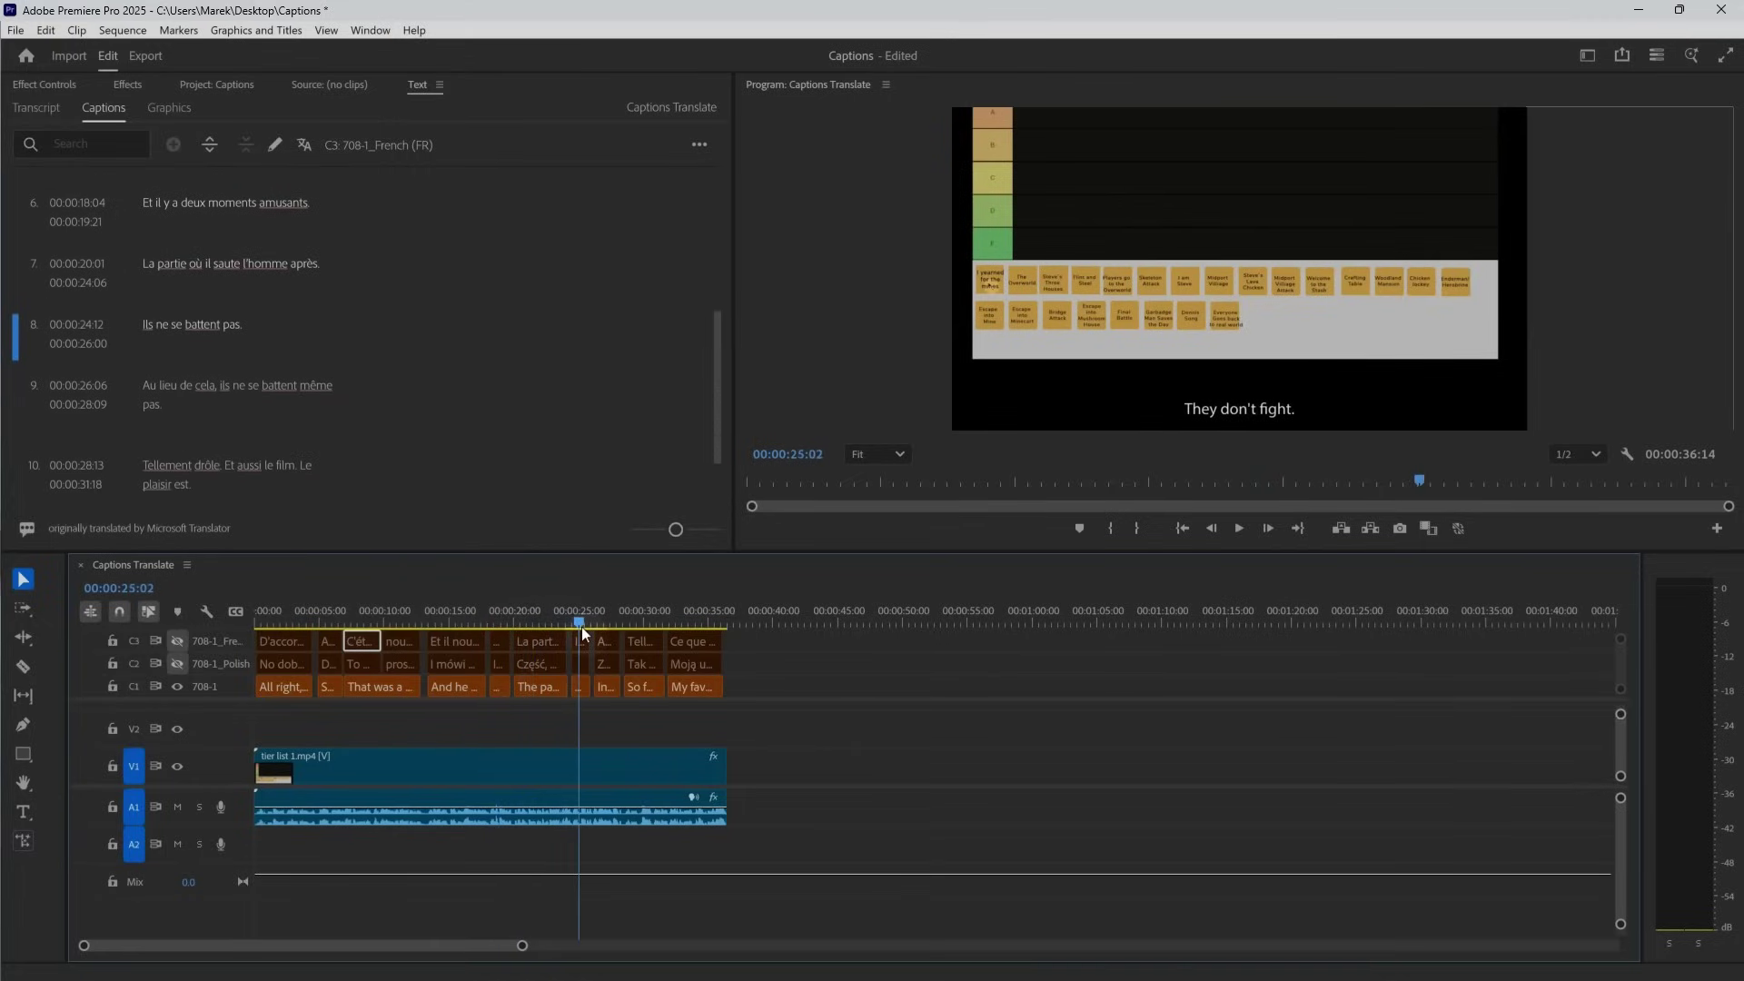
Scrub ahead to the tenth French caption and view the feedback options for the translation output without submitting any
drag(581, 626, 642, 620)
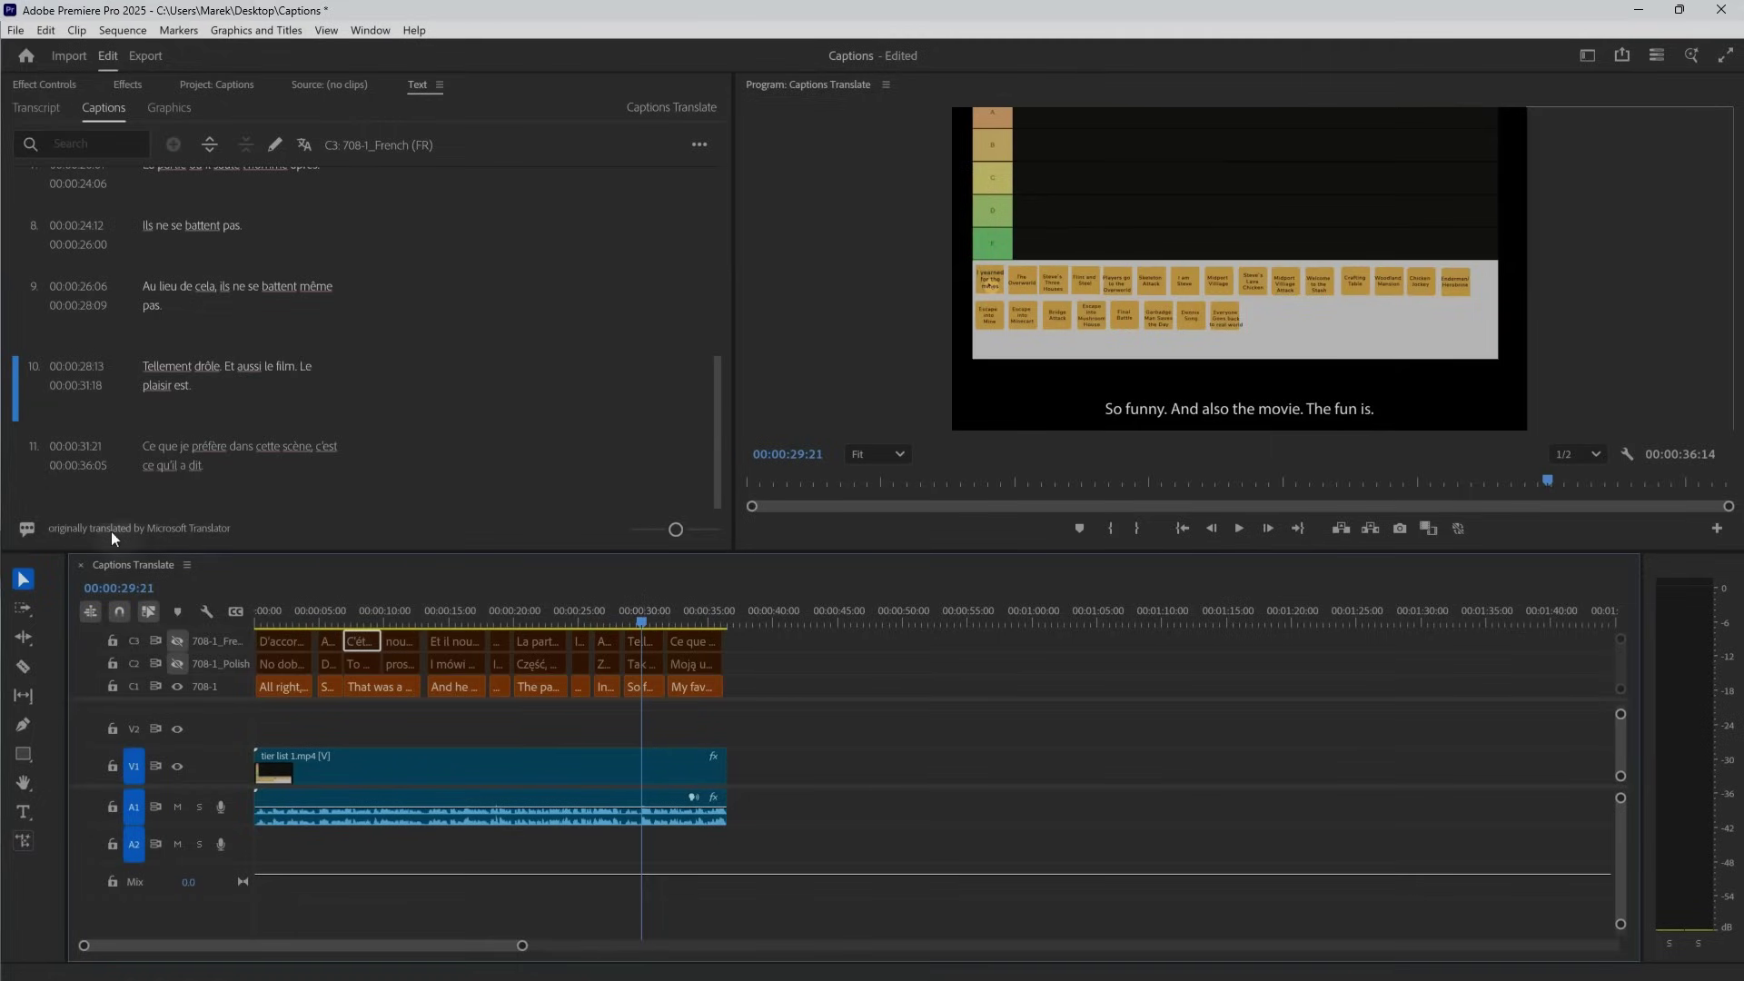
click(26, 529)
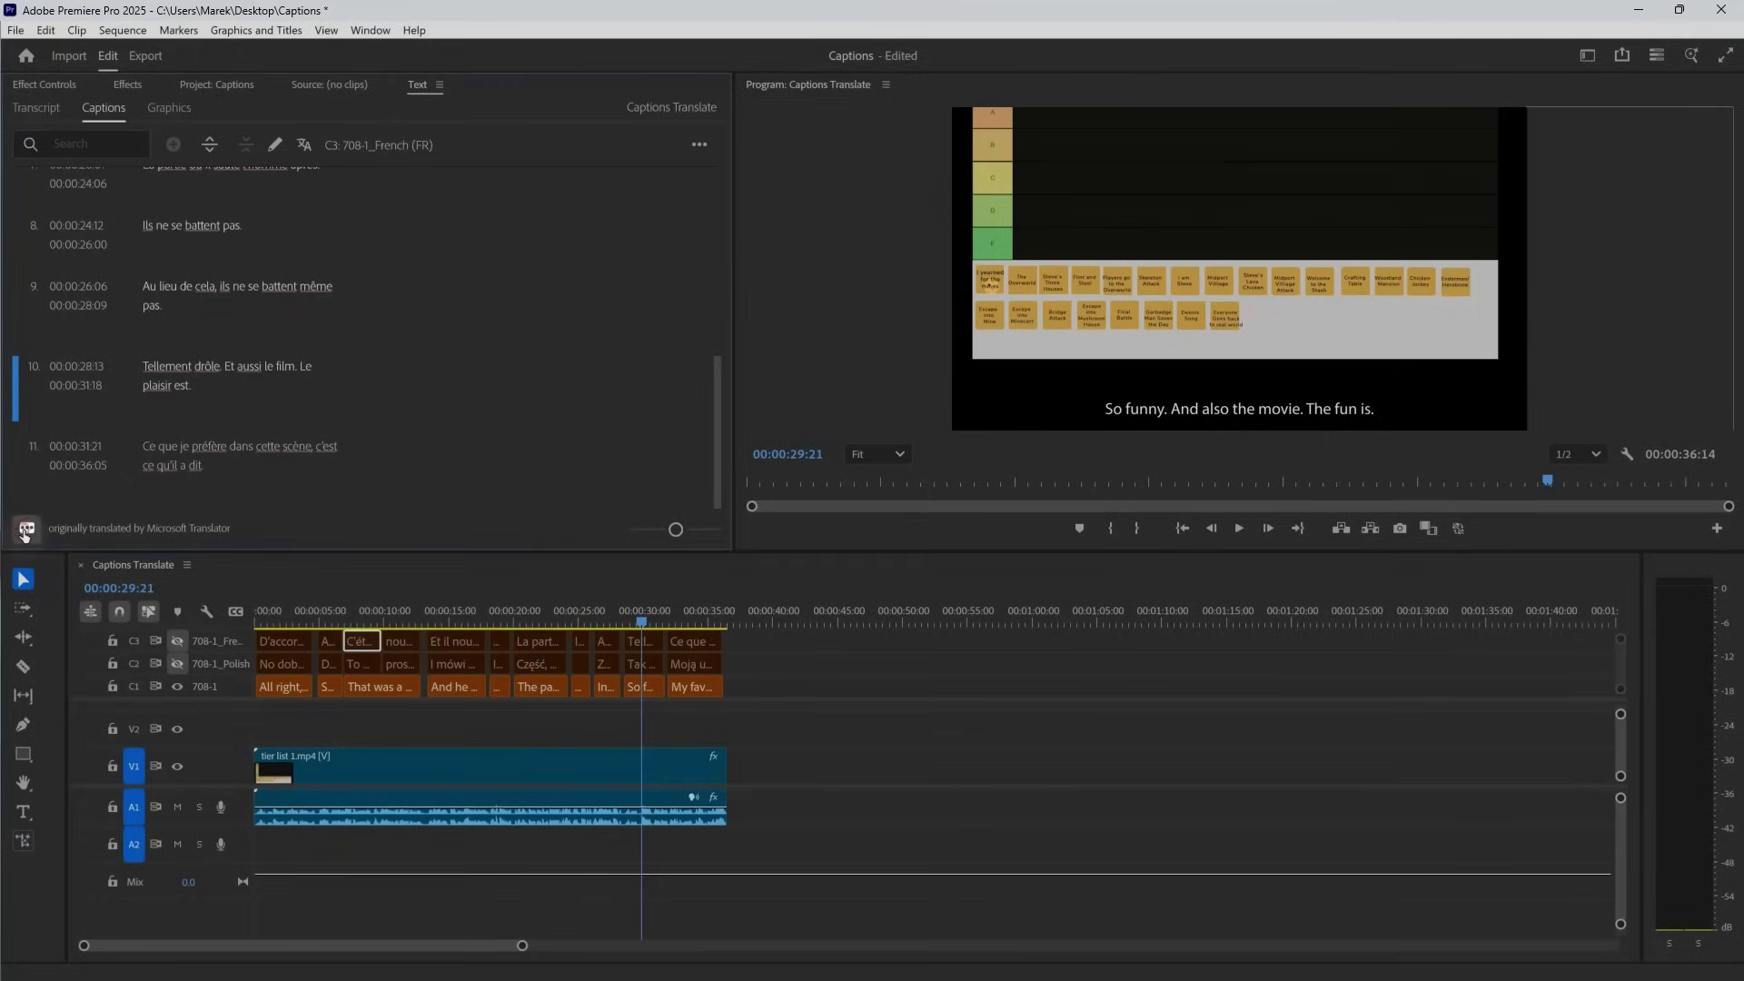
click(25, 531)
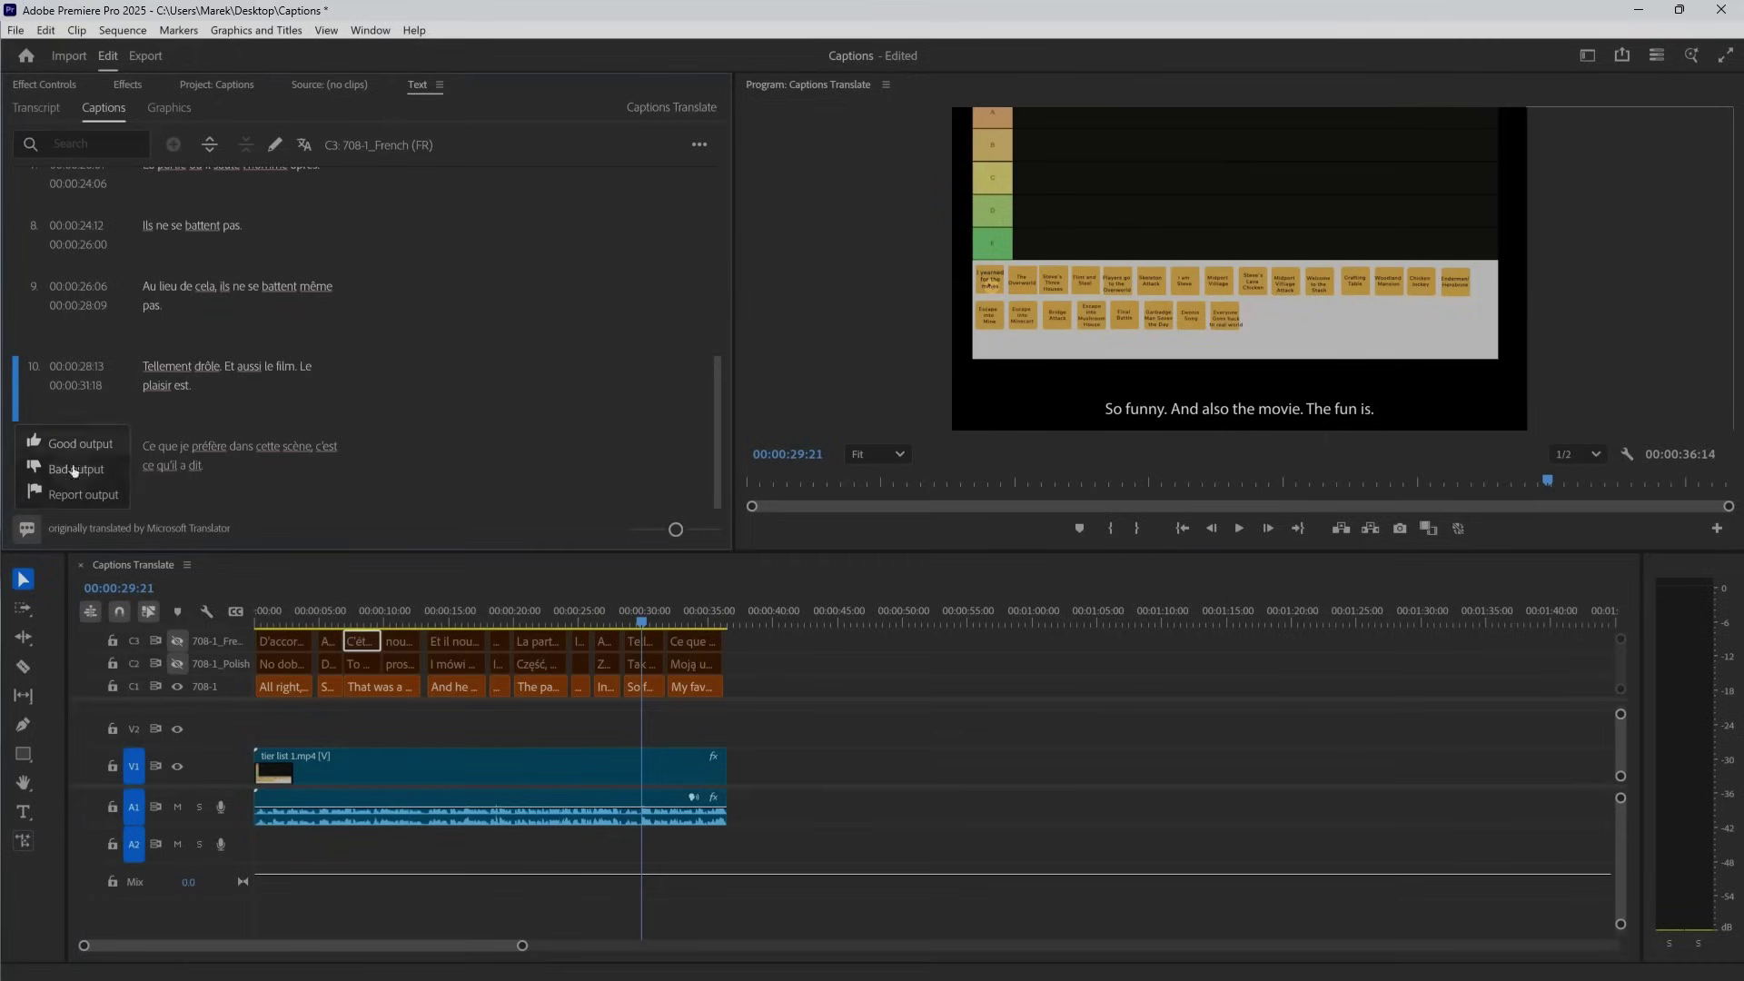
click(271, 538)
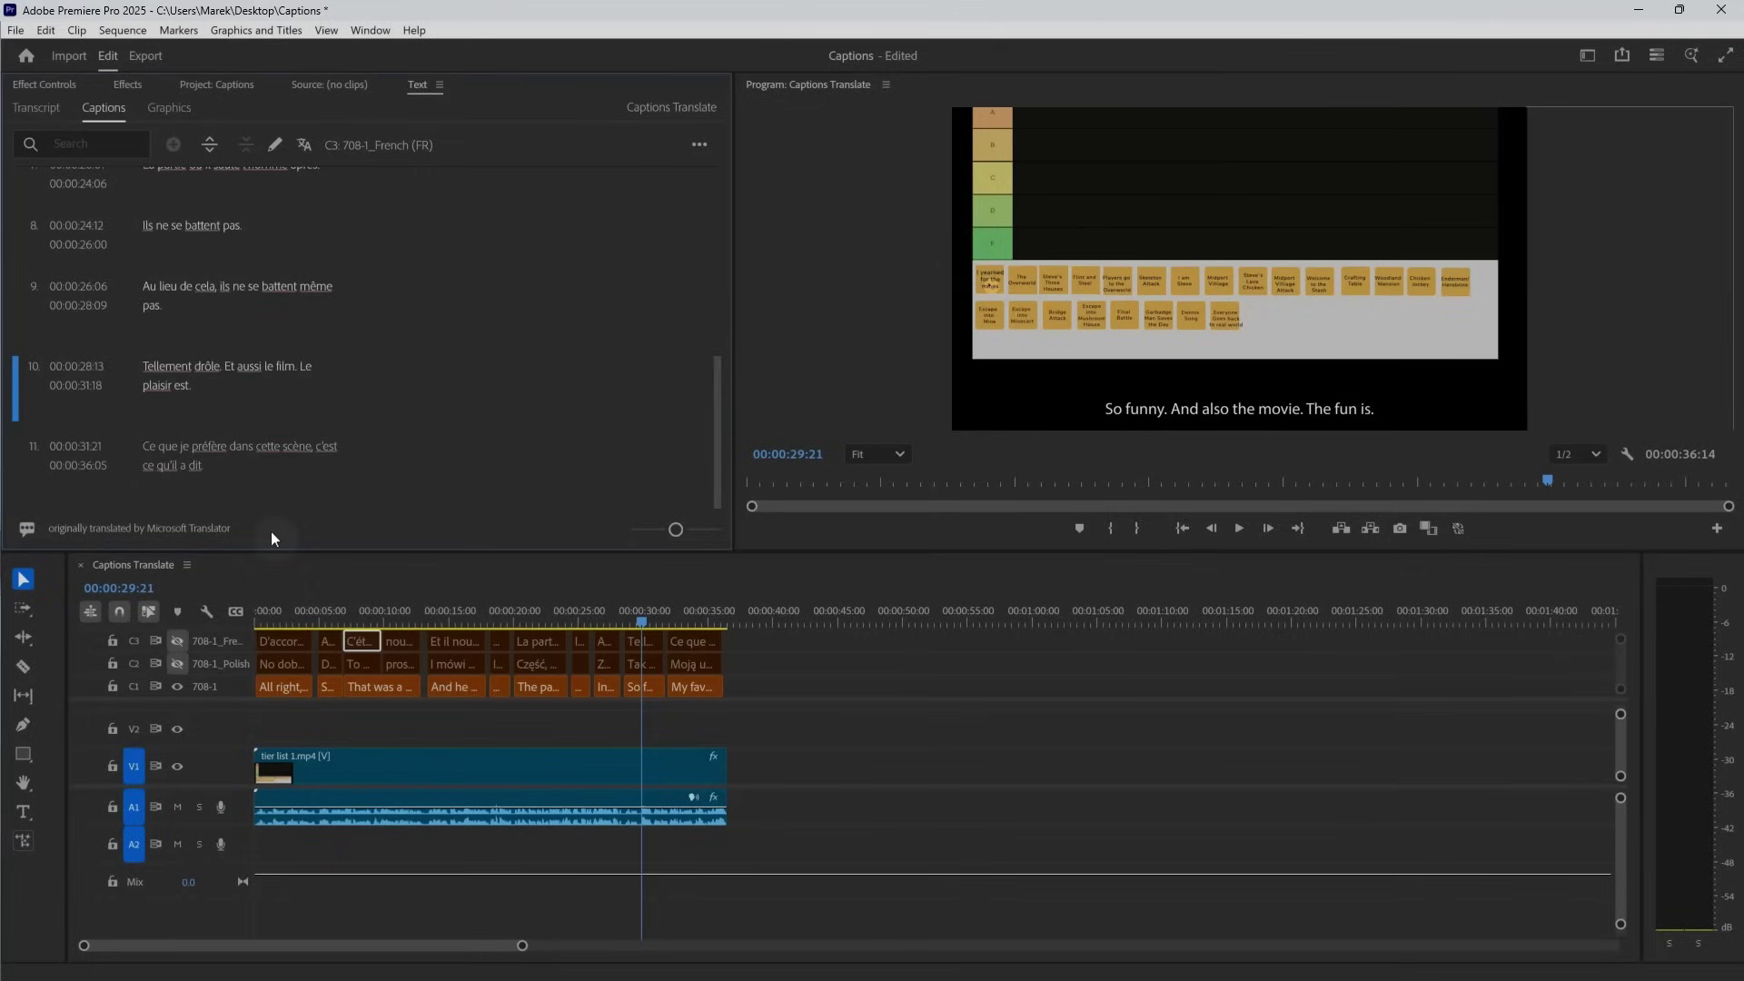
Near the sequence start, display the French captions instead of the English ones, and switch the visible caption track to Polish
click(293, 604)
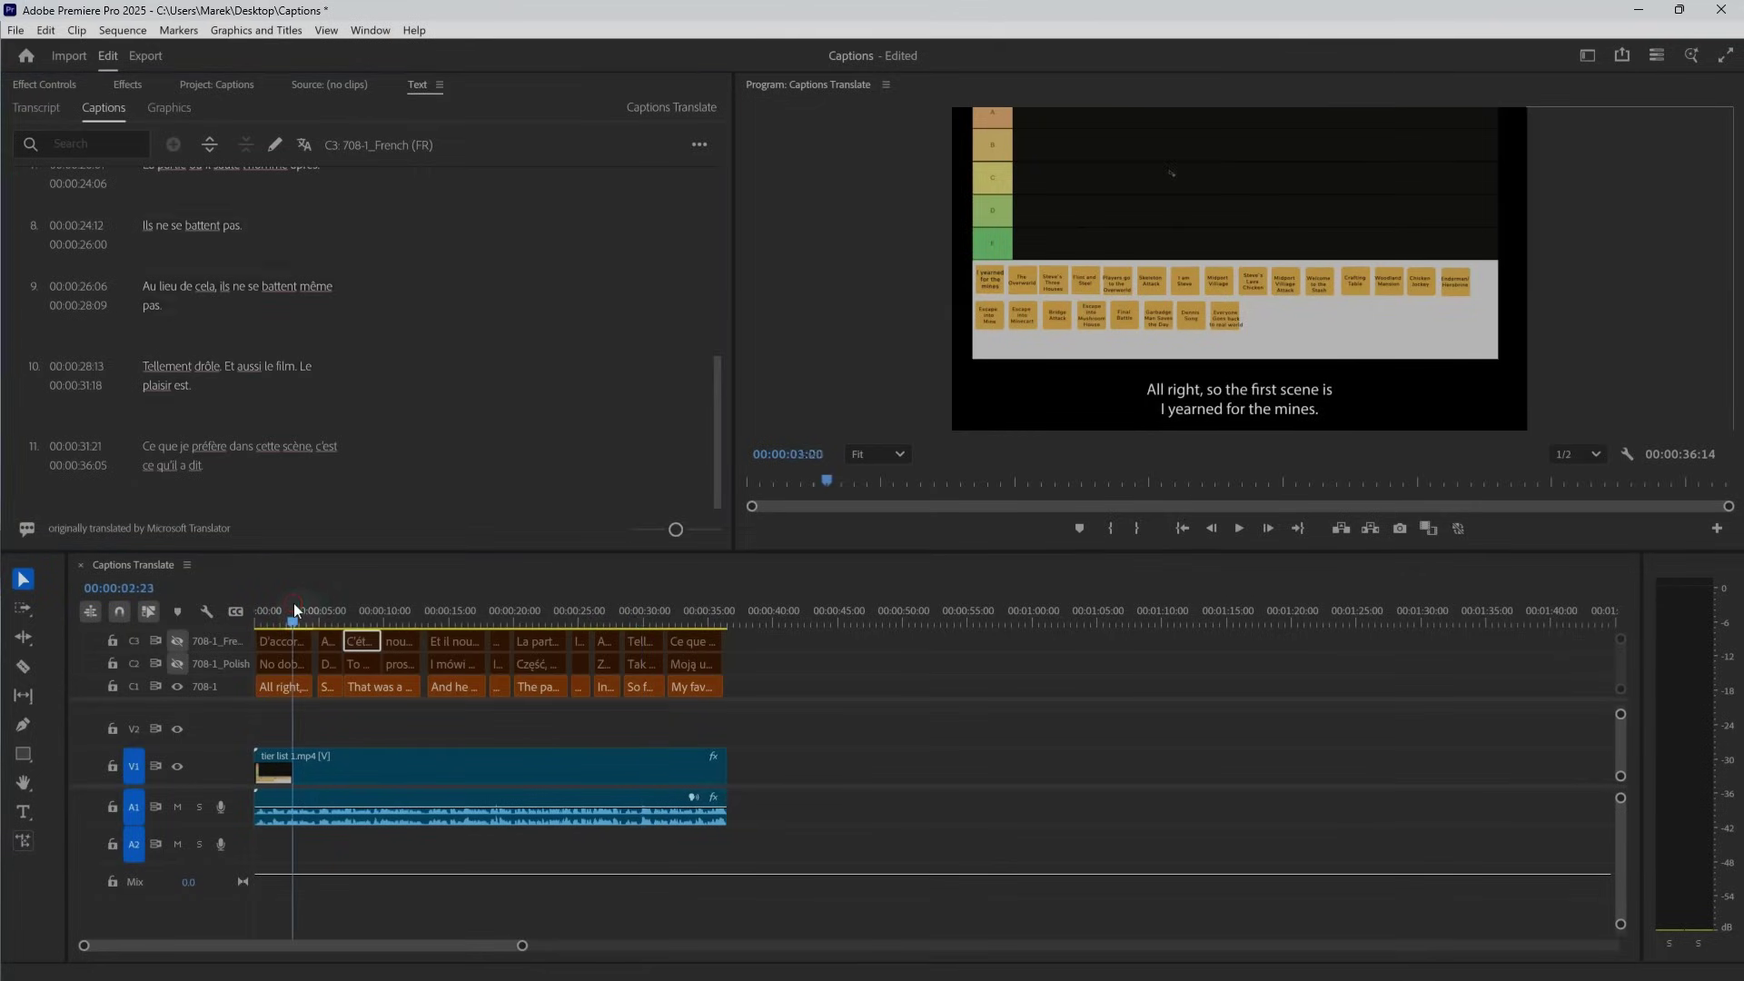
click(179, 640)
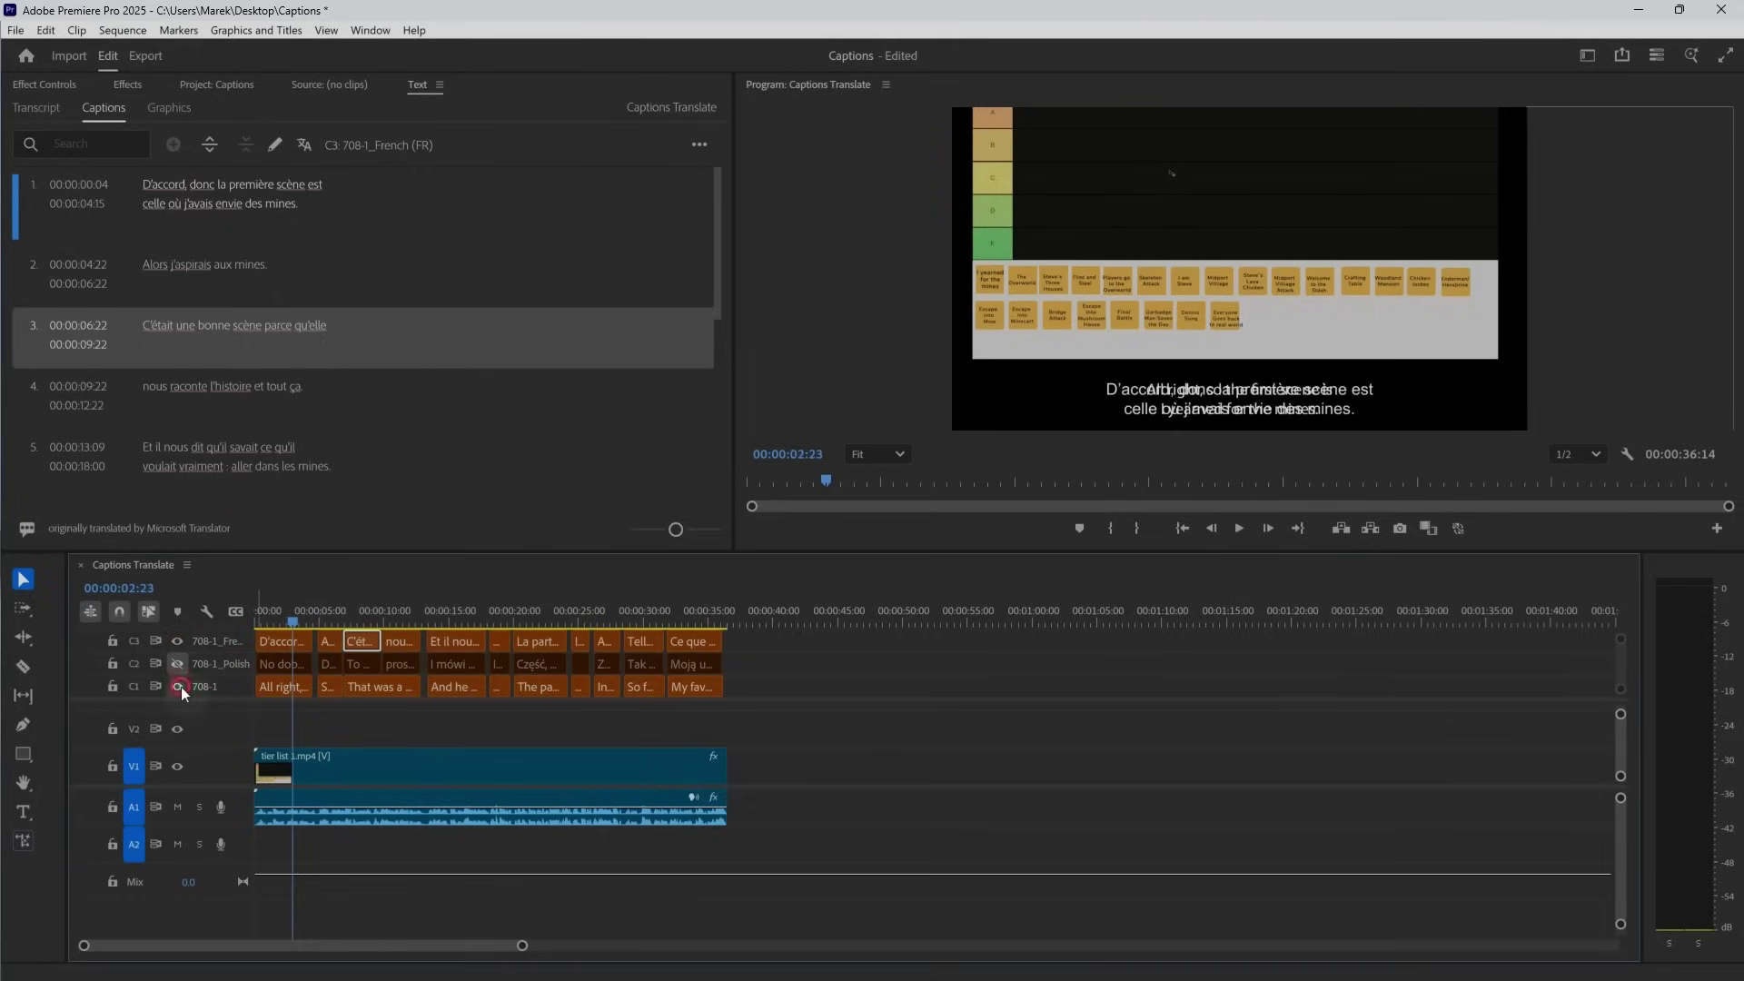
click(179, 686)
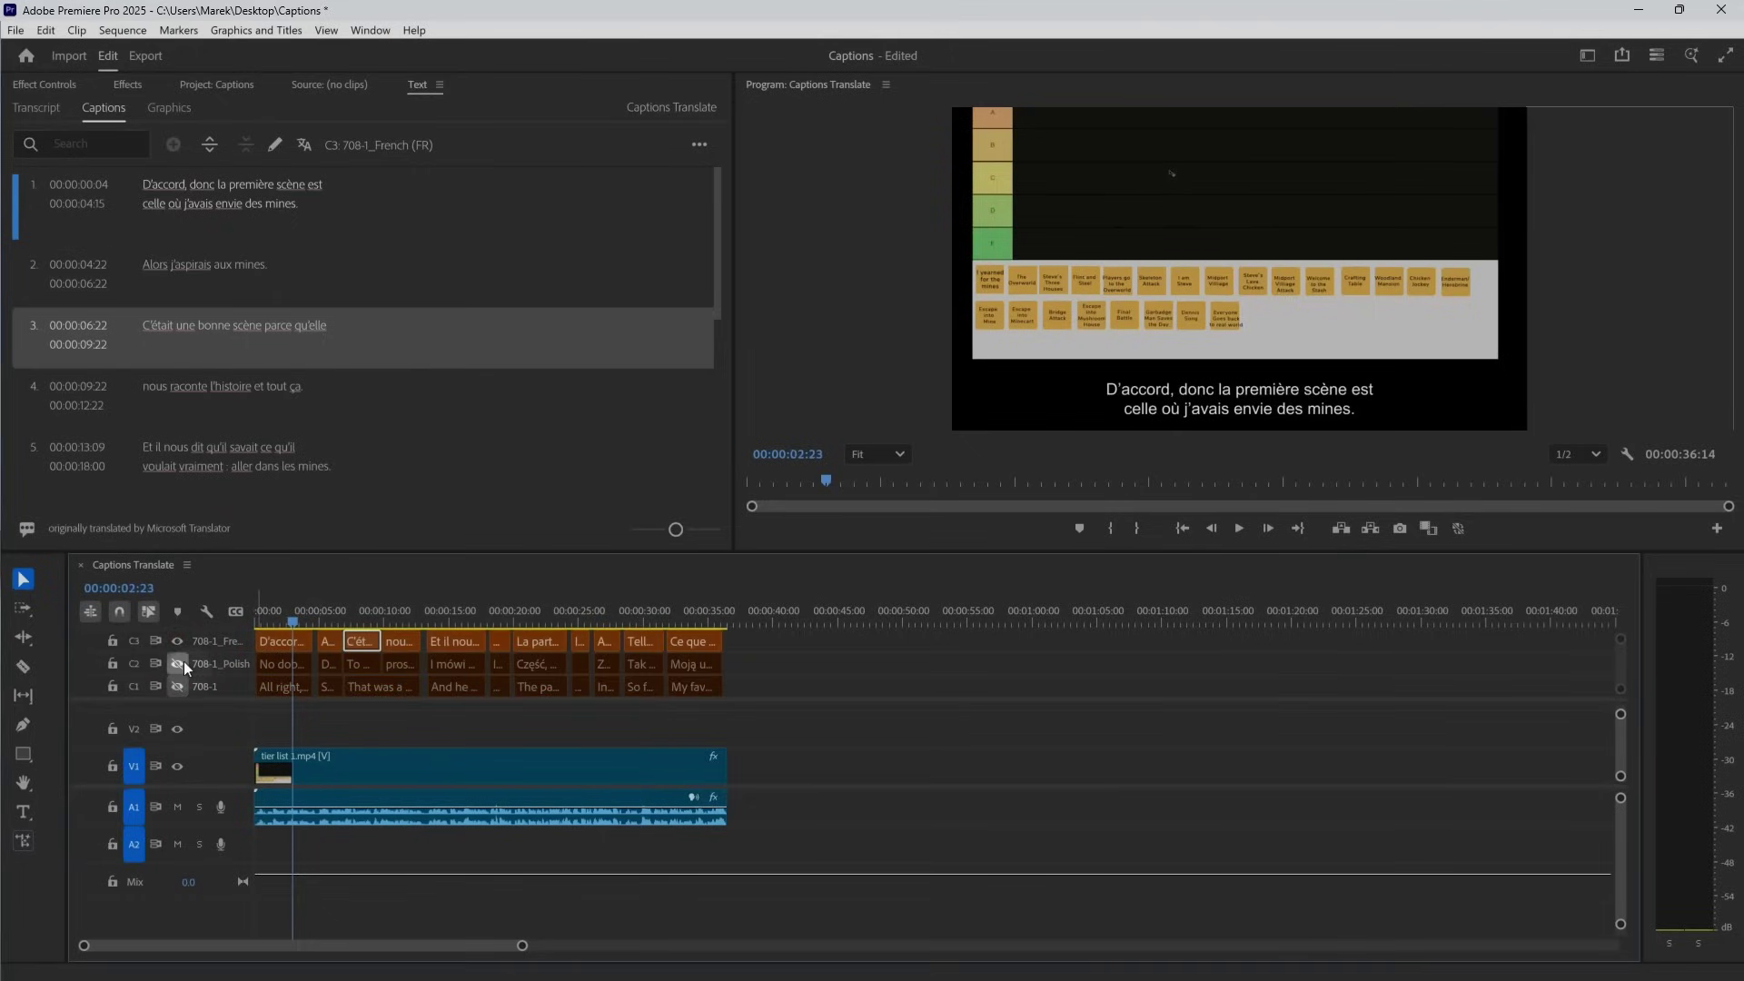
click(179, 664)
click(184, 638)
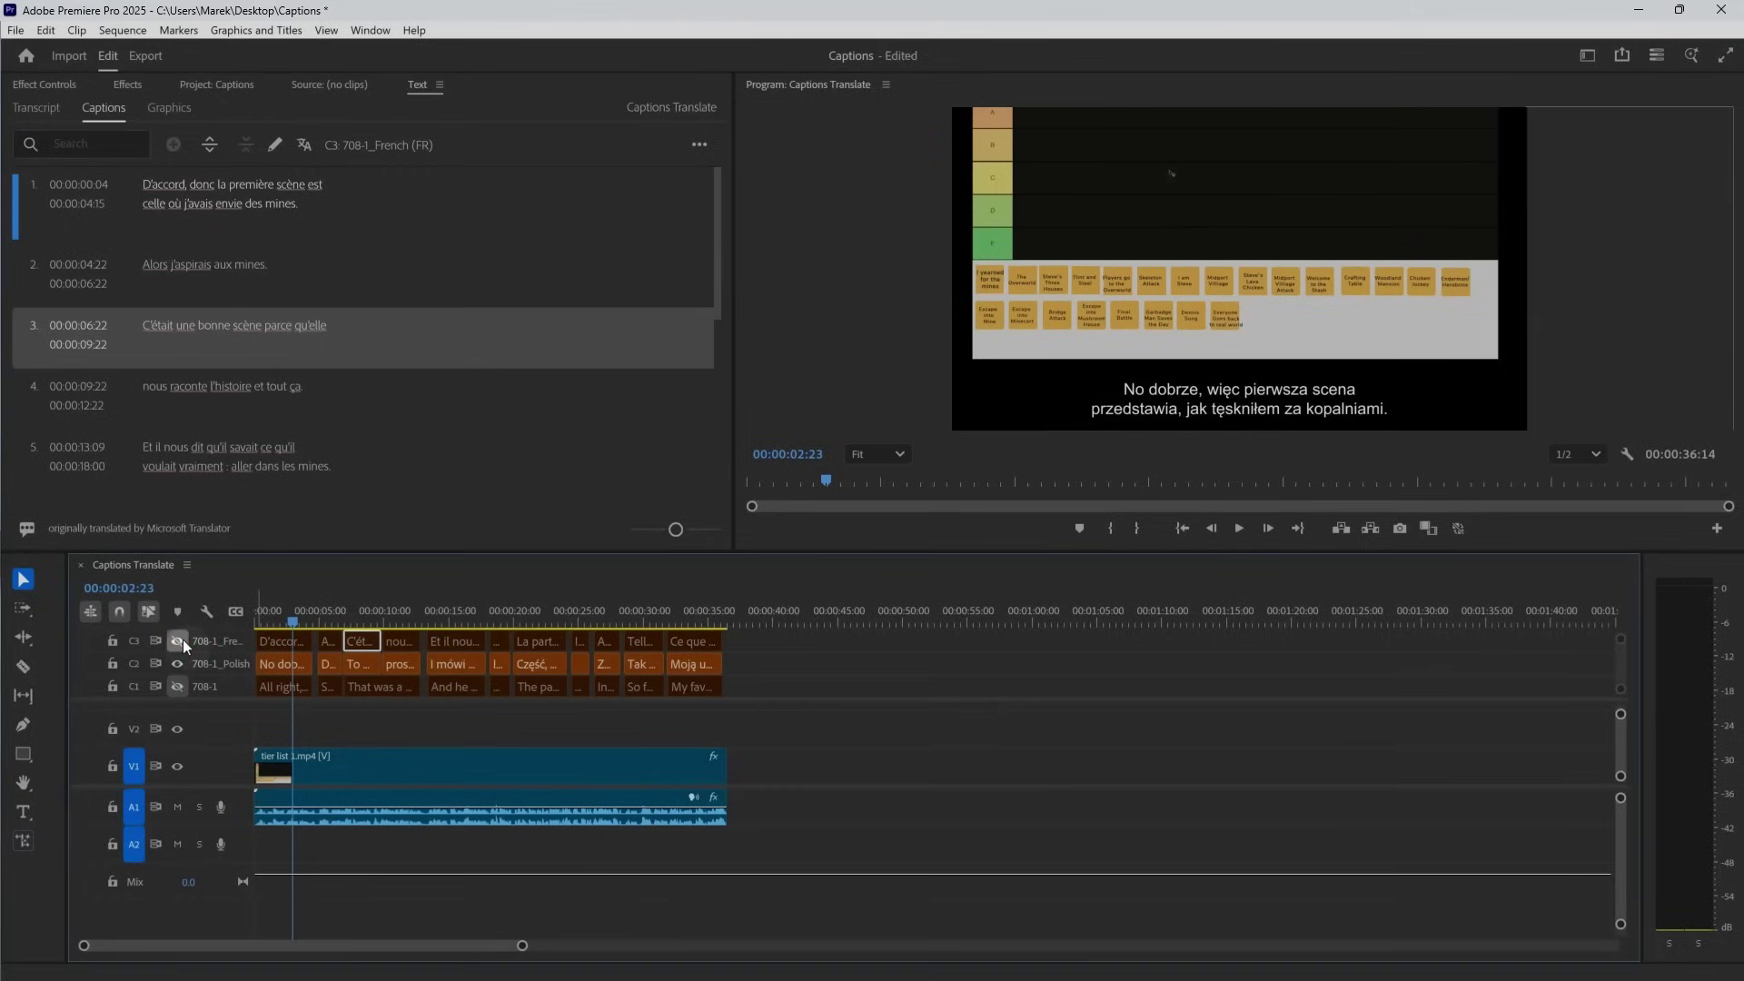